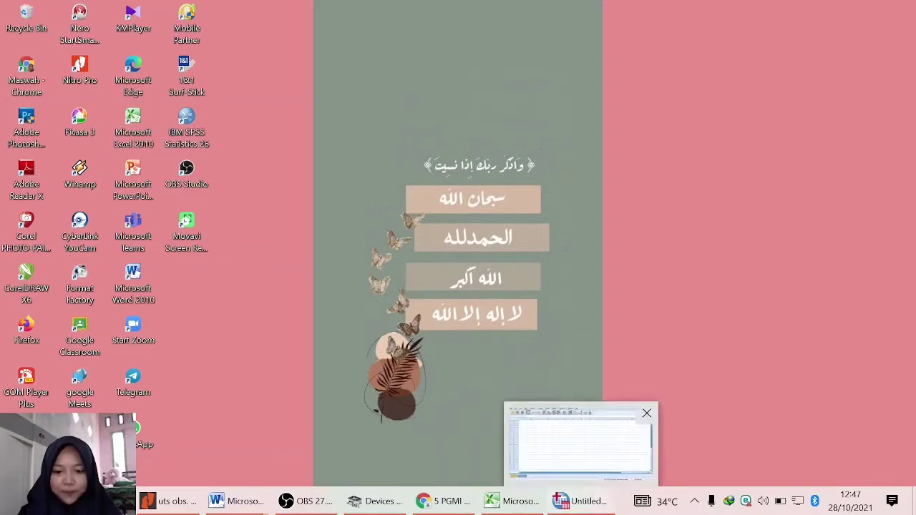
Step: Switch to the SPSS Data Editor and define two variables named Pretest and Postest in the variable list
{"action": "left_click", "coordinate": [581, 501]}
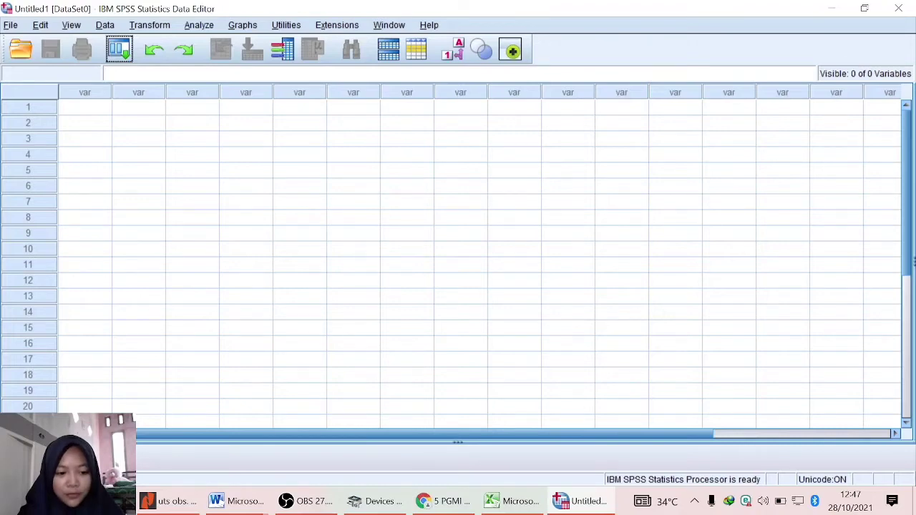
{"action": "key", "text": "ctrl+t"}
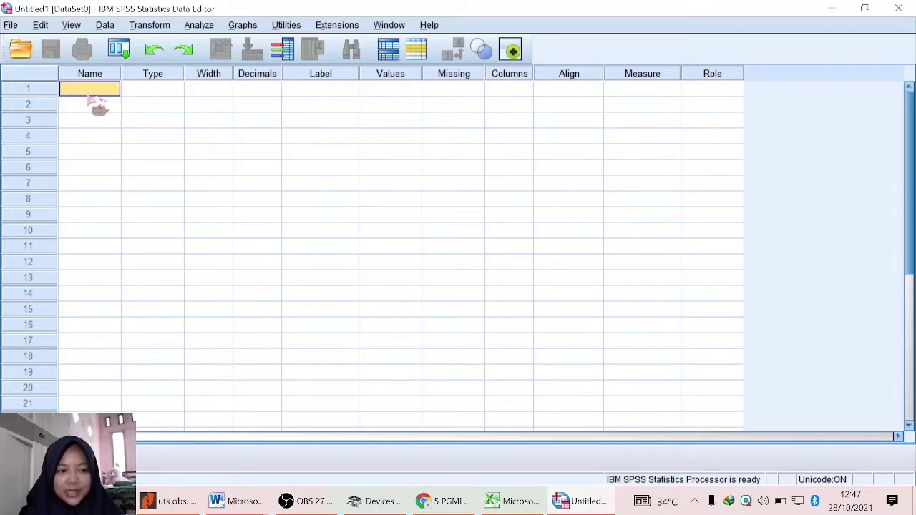
{"action": "type", "text": "Pretest"}
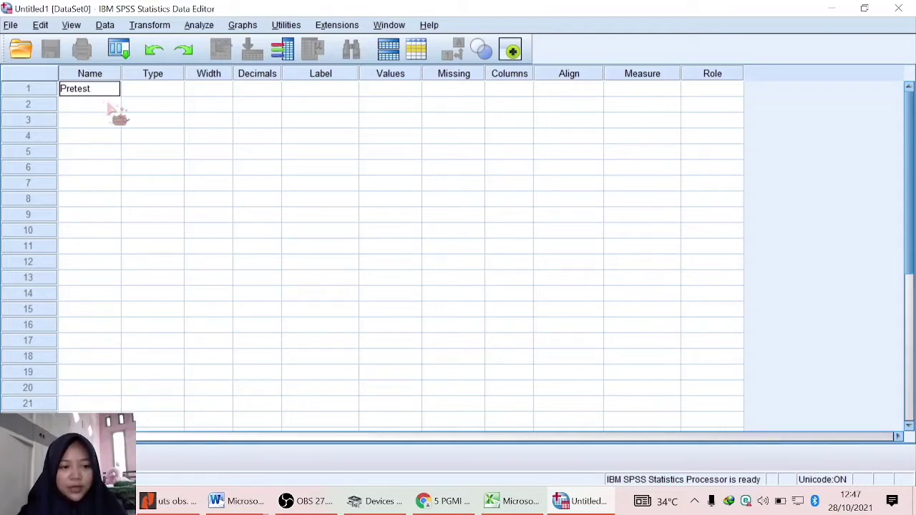
{"action": "key", "text": "Return"}
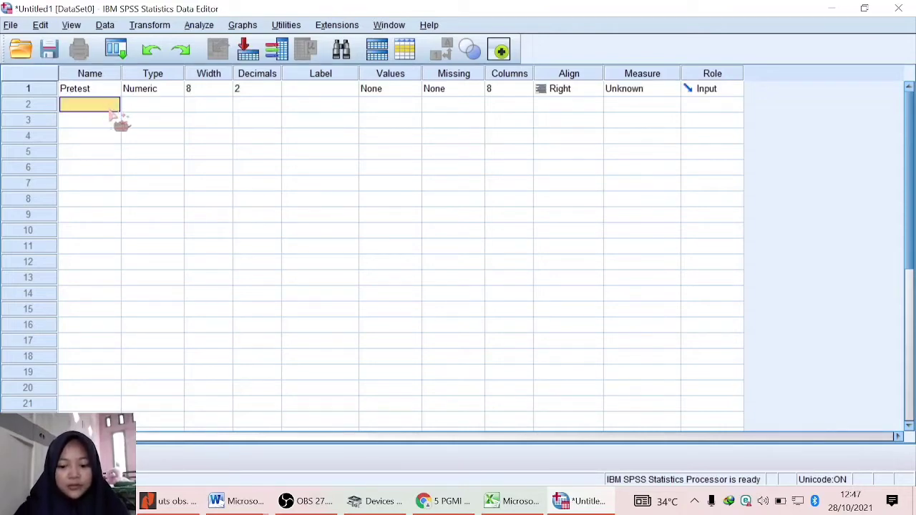
{"action": "type", "text": "Postest"}
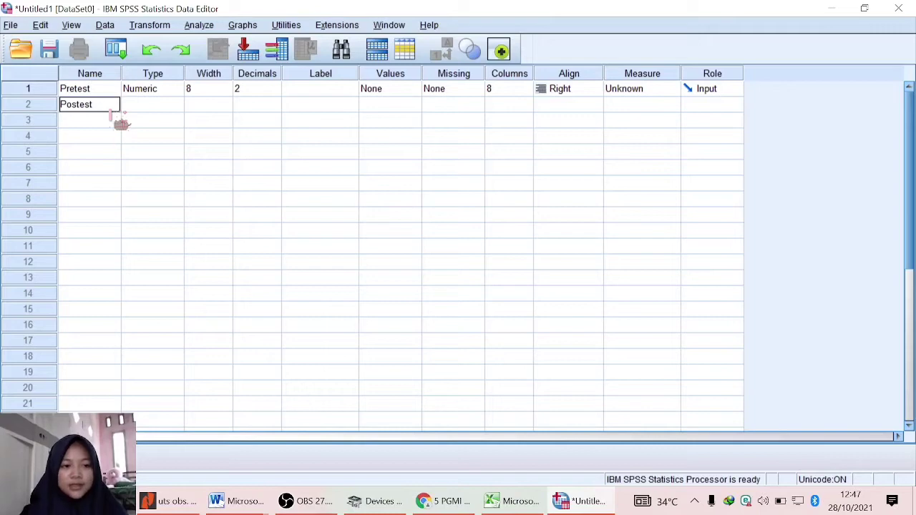
{"action": "left_click", "coordinate": [164, 105]}
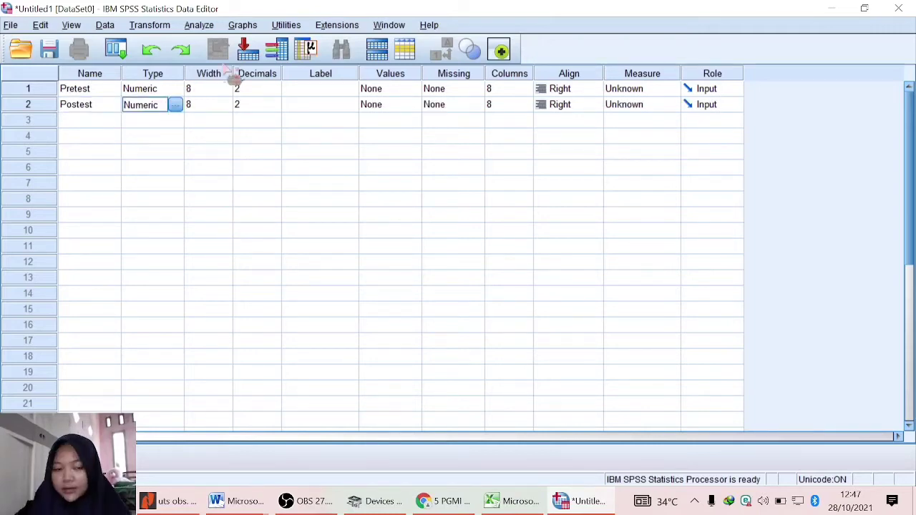
Step: Set the Pretest variable's decimals to 0 and its measurement level to Scale
{"action": "left_click", "coordinate": [265, 92]}
{"action": "left_click", "coordinate": [275, 92]}
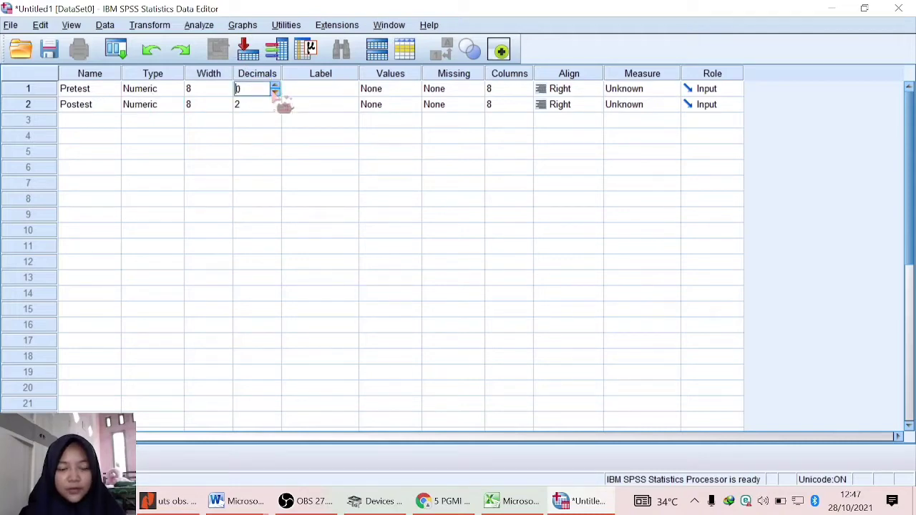
{"action": "left_click", "coordinate": [625, 93]}
{"action": "left_click", "coordinate": [635, 107]}
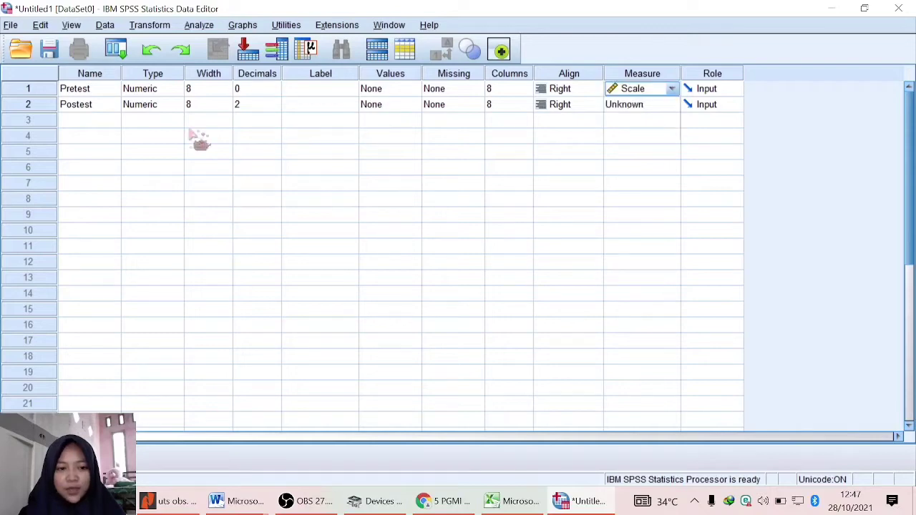
Step: Set the Postest variable's decimals to 0 and its measurement level to Scale
{"action": "left_click", "coordinate": [247, 106]}
{"action": "left_click", "coordinate": [274, 108]}
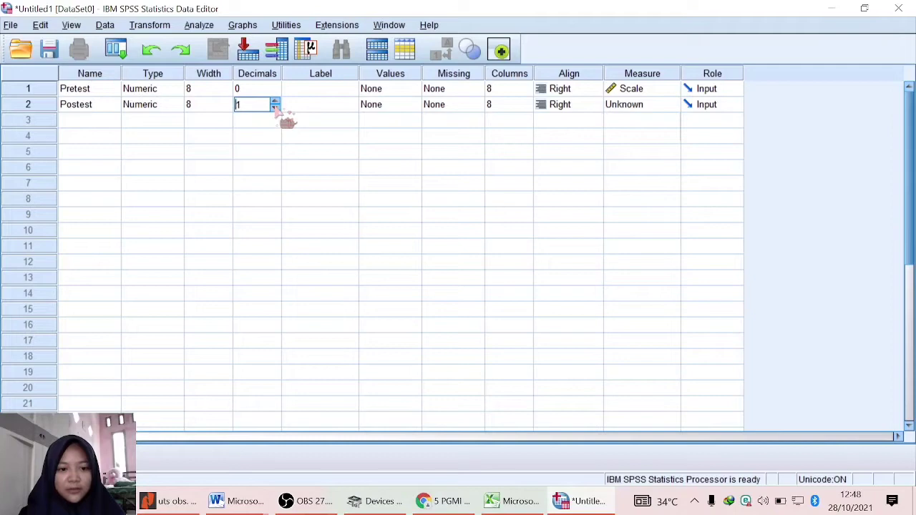
{"action": "left_click", "coordinate": [636, 107]}
{"action": "left_click", "coordinate": [633, 119]}
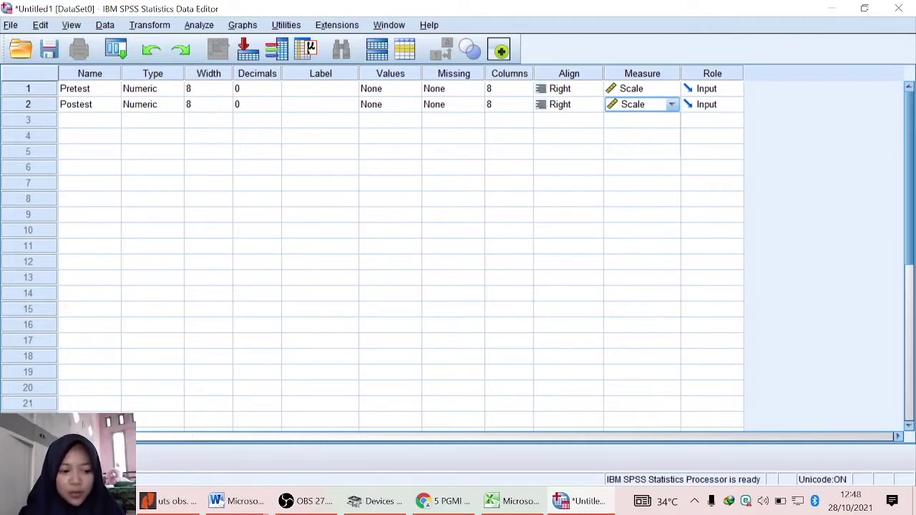
Step: Show the data grid at the first Pretest cell, and copy all Pre-test and Post-test scores from the Excel worksheet, starting at B2
{"action": "left_click", "coordinate": [32, 447]}
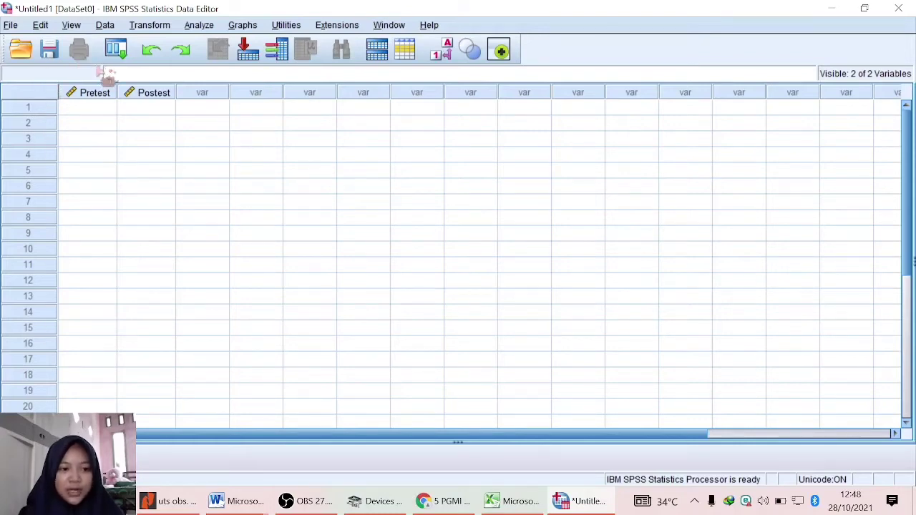
{"action": "left_click", "coordinate": [83, 111]}
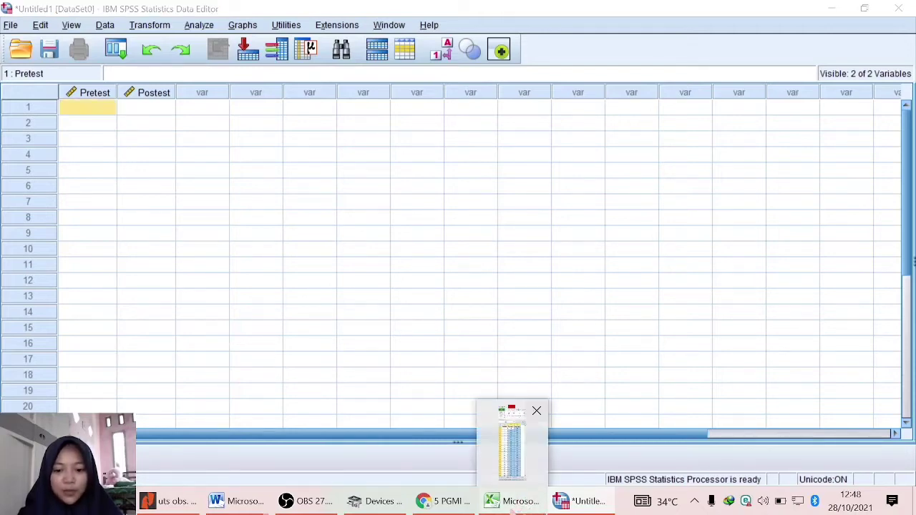
{"action": "left_click", "coordinate": [512, 503]}
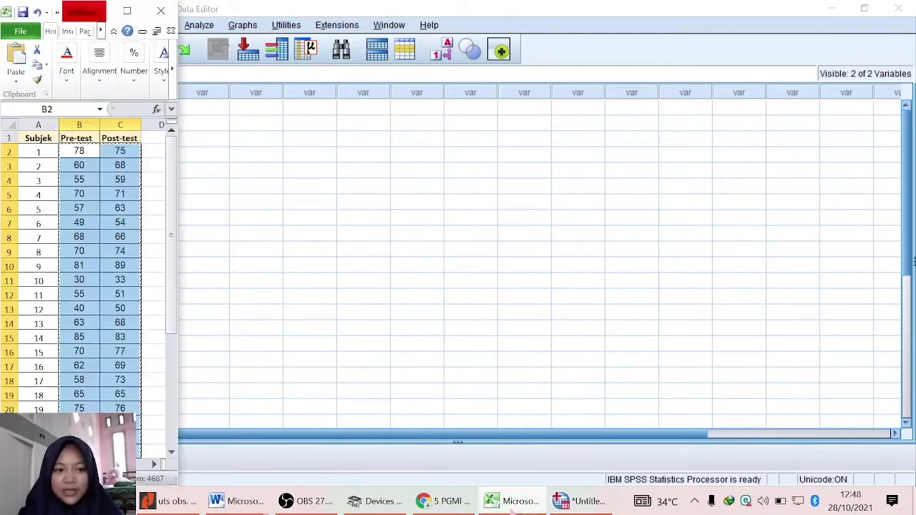
{"action": "left_click", "coordinate": [90, 222]}
{"action": "left_click", "coordinate": [80, 154]}
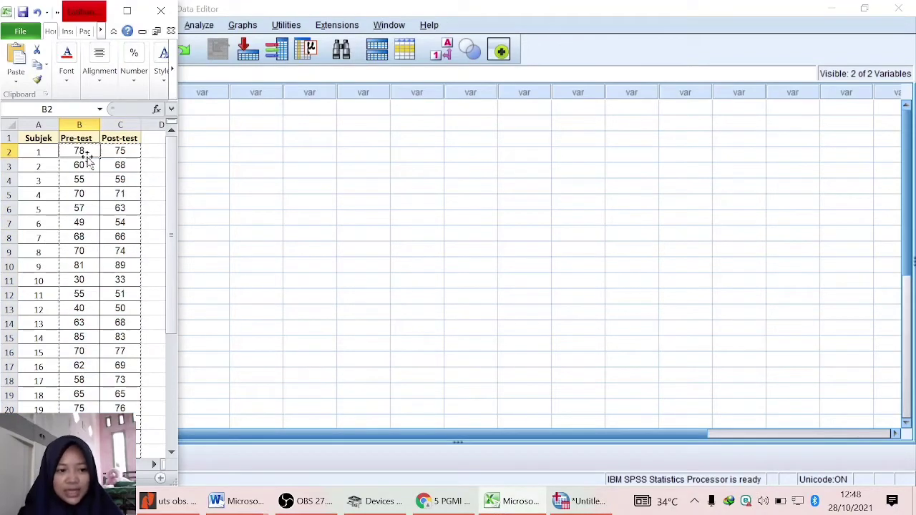
{"action": "key", "text": "shift+Right"}
{"action": "key", "text": "shift+Down"}
{"action": "key", "text": "shift+Down"}
{"action": "key", "text": "shift+Down"}
{"action": "key", "text": "shift+Down"}
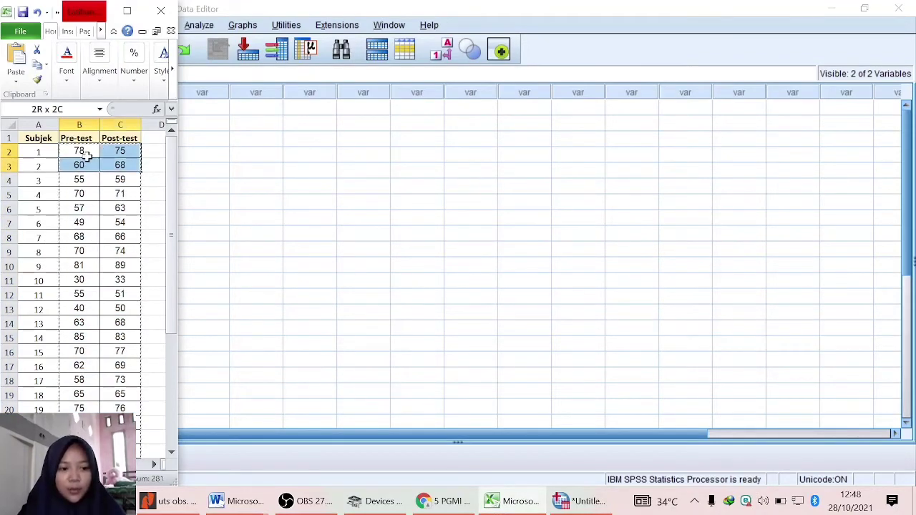
{"action": "key", "text": "shift+Down"}
{"action": "key", "text": "shift+Down"}
{"action": "key", "text": "shift+Down"}
{"action": "key", "text": "shift+Down"}
{"action": "key", "text": "shift+Down"}
{"action": "key", "text": "shift+Down"}
{"action": "key", "text": "shift+Down"}
{"action": "key", "text": "shift+Down"}
{"action": "key", "text": "shift+Down"}
{"action": "key", "text": "shift+Down"}
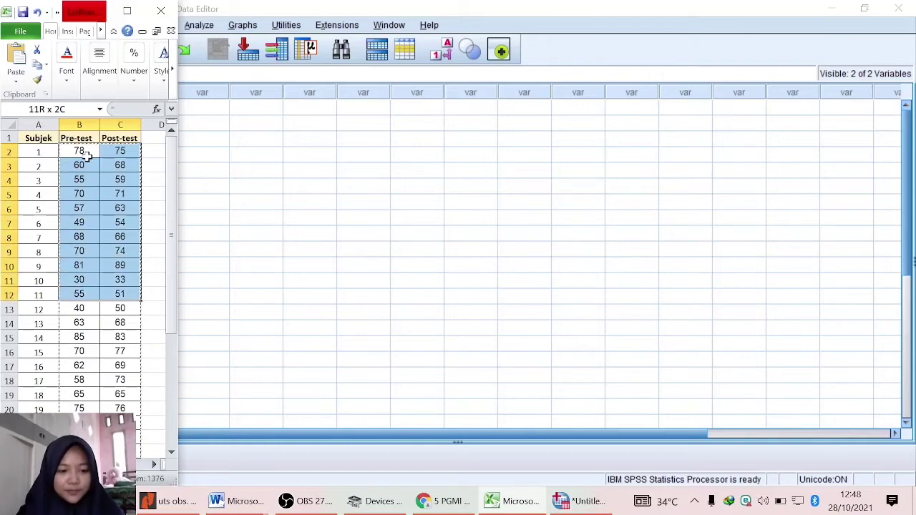
{"action": "key", "text": "shift+Down"}
{"action": "key", "text": "shift+Down"}
{"action": "key", "text": "shift+Down"}
{"action": "key", "text": "shift+Down"}
{"action": "key", "text": "shift+Down"}
{"action": "key", "text": "shift+Down"}
{"action": "key", "text": "shift+Down"}
{"action": "key", "text": "shift+Down"}
{"action": "key", "text": "shift+Down"}
{"action": "key", "text": "shift+Down"}
{"action": "key", "text": "shift+Down"}
{"action": "key", "text": "shift+Down"}
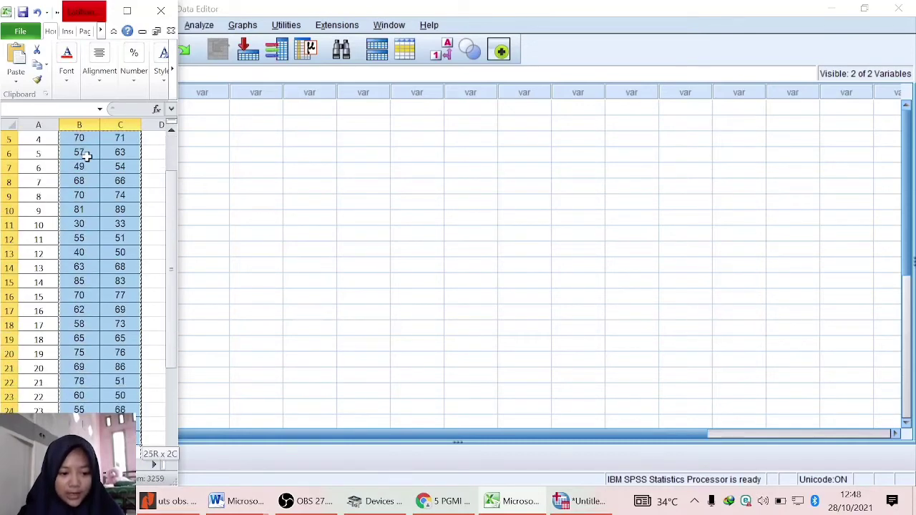
{"action": "key", "text": "shift+Down"}
{"action": "key", "text": "shift+Down"}
{"action": "key", "text": "shift+Down"}
{"action": "key", "text": "shift+Down"}
{"action": "key", "text": "shift+Down"}
{"action": "key", "text": "shift+Down"}
{"action": "key", "text": "shift+Down"}
{"action": "key", "text": "shift+Down"}
{"action": "key", "text": "shift+Down"}
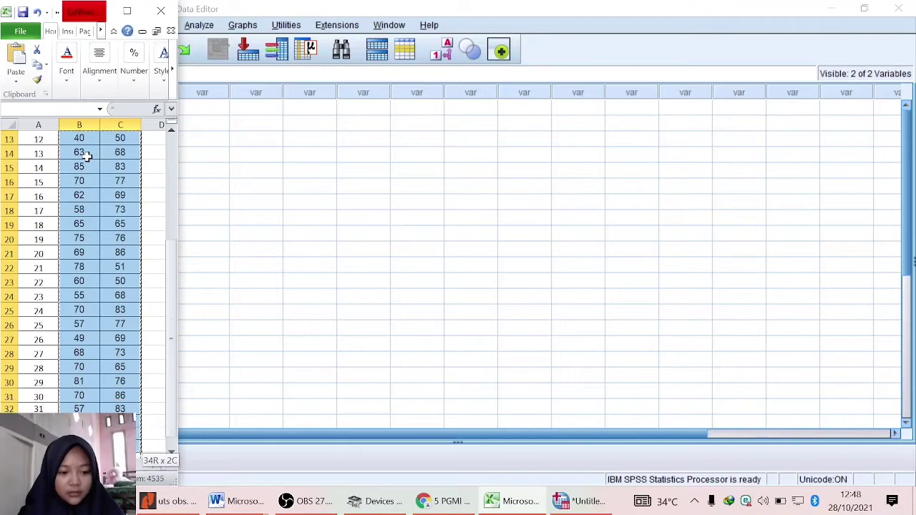
{"action": "key", "text": "ctrl+c"}
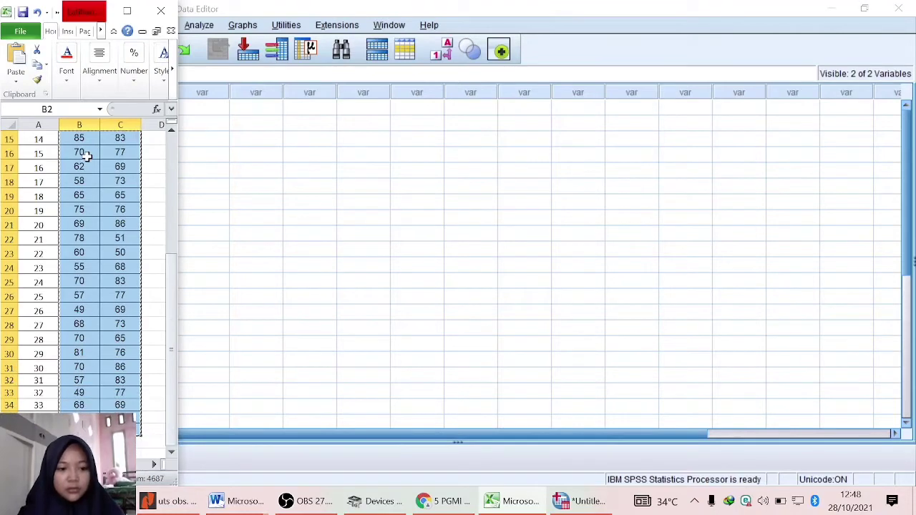
{"action": "right_click", "coordinate": [115, 200]}
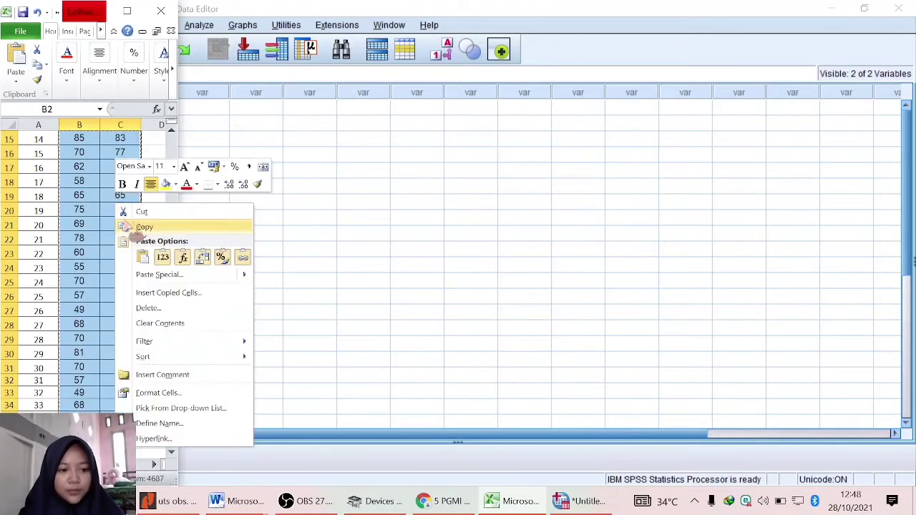
{"action": "left_click", "coordinate": [140, 227]}
Step: Switch back to SPSS and paste the copied scores into the Pretest and Postest columns, starting at row 1
{"action": "left_click", "coordinate": [384, 175]}
{"action": "left_click", "coordinate": [106, 110]}
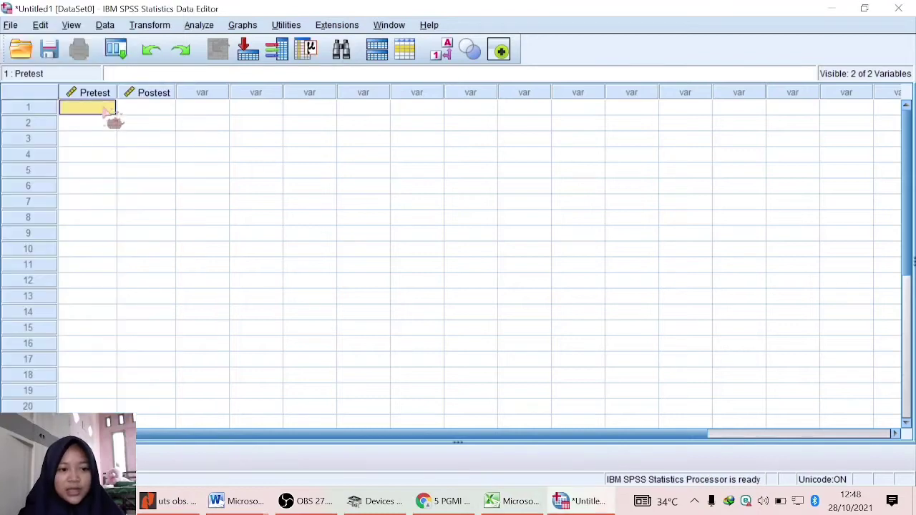
{"action": "key", "text": "Tab"}
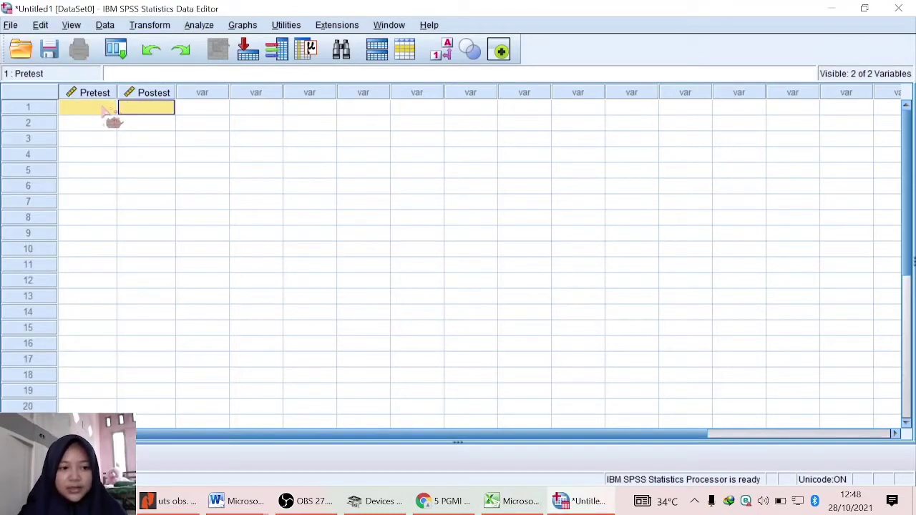
{"action": "left_click_drag", "start_coordinate": [106, 111], "coordinate": [113, 122]}
{"action": "key", "text": "shift+Down"}
{"action": "key", "text": "shift+Down"}
{"action": "key", "text": "shift+Down"}
{"action": "key", "text": "shift+Down"}
{"action": "key", "text": "shift+Down"}
{"action": "key", "text": "shift+Down"}
{"action": "key", "text": "shift+Down"}
{"action": "key", "text": "shift+Down"}
{"action": "key", "text": "shift+Down"}
{"action": "key", "text": "shift+Down"}
{"action": "key", "text": "shift+Down"}
{"action": "key", "text": "shift+Down"}
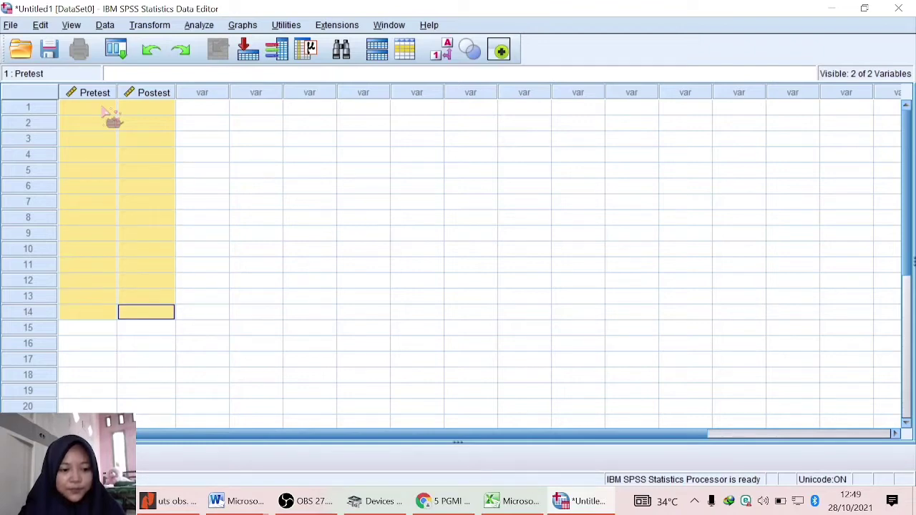
{"action": "key", "text": "shift+Down"}
{"action": "key", "text": "shift+Down"}
{"action": "key", "text": "shift+Down"}
{"action": "key", "text": "shift+Down"}
{"action": "key", "text": "shift+Down"}
{"action": "key", "text": "shift+Down"}
{"action": "key", "text": "shift+Down"}
{"action": "key", "text": "shift+Down"}
{"action": "key", "text": "shift+Down"}
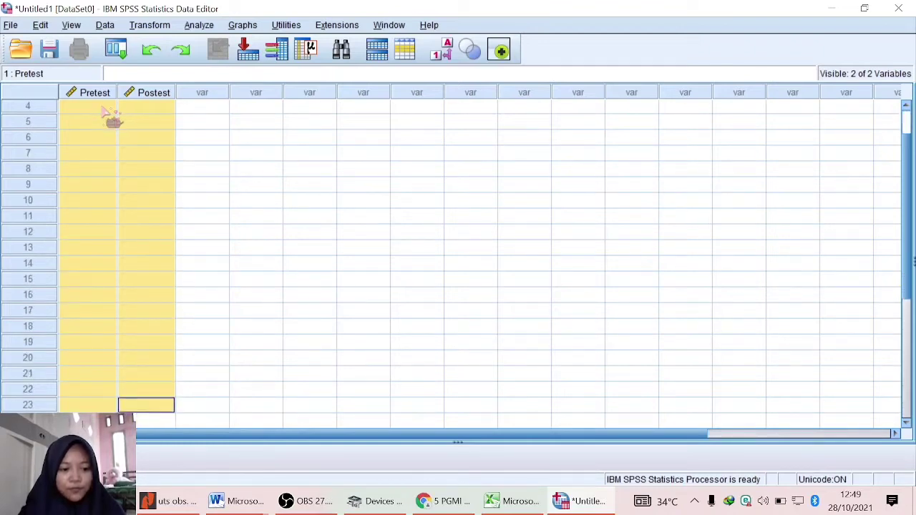
{"action": "right_click", "coordinate": [113, 187]}
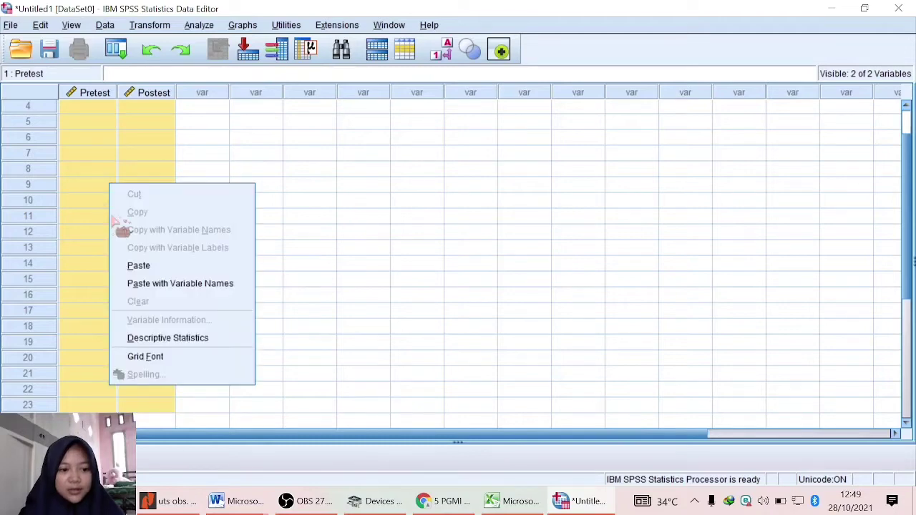
{"action": "left_click", "coordinate": [139, 267]}
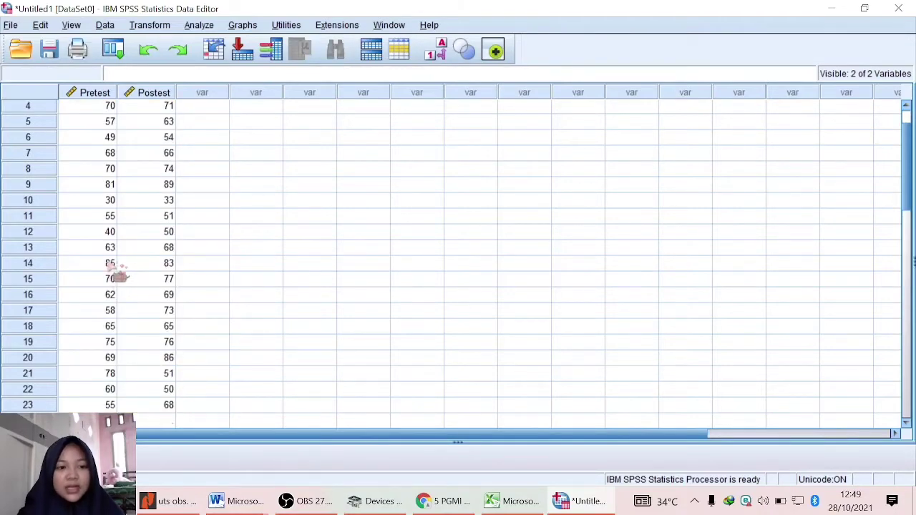
{"action": "scroll", "coordinate": [118, 272], "scroll_direction": "up", "scroll_amount": 2}
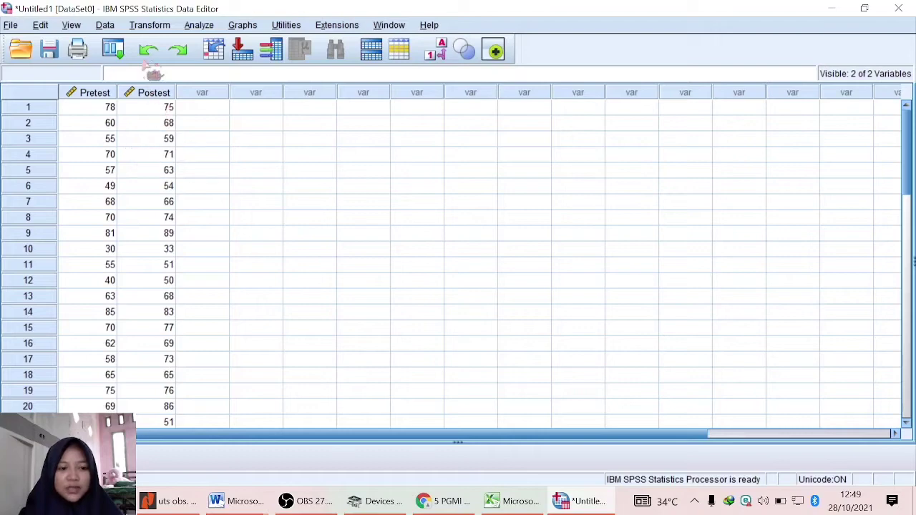
Step: Start a Frequencies analysis from the descriptive statistics and add Pretest as the variable to analyze
{"action": "left_click", "coordinate": [199, 25]}
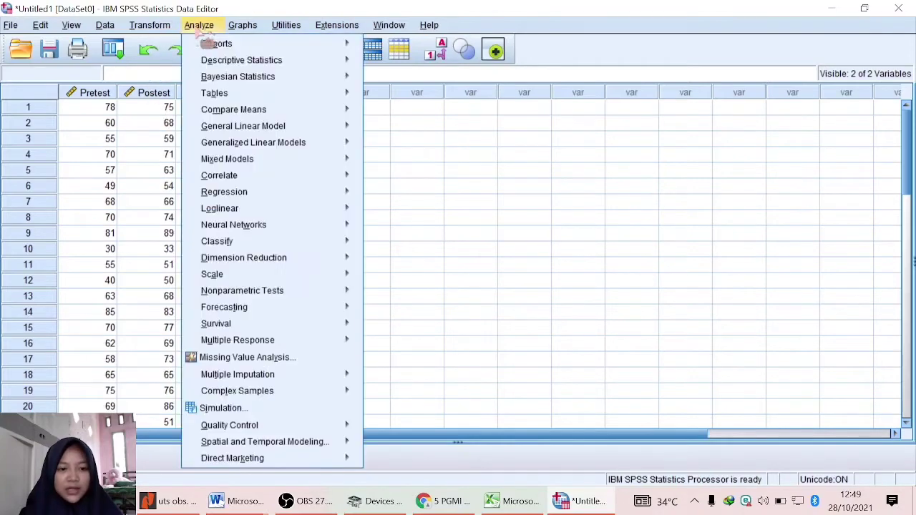
{"action": "mouse_move", "coordinate": [214, 61]}
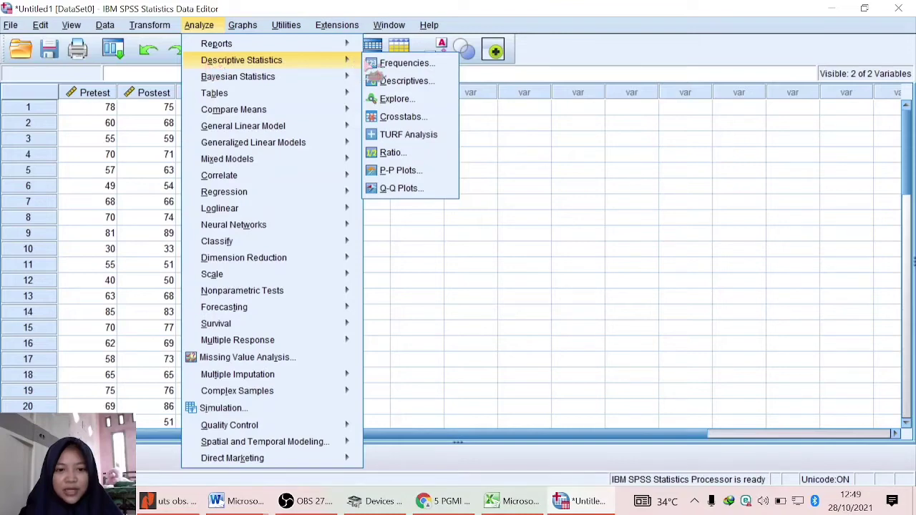
{"action": "left_click", "coordinate": [390, 63]}
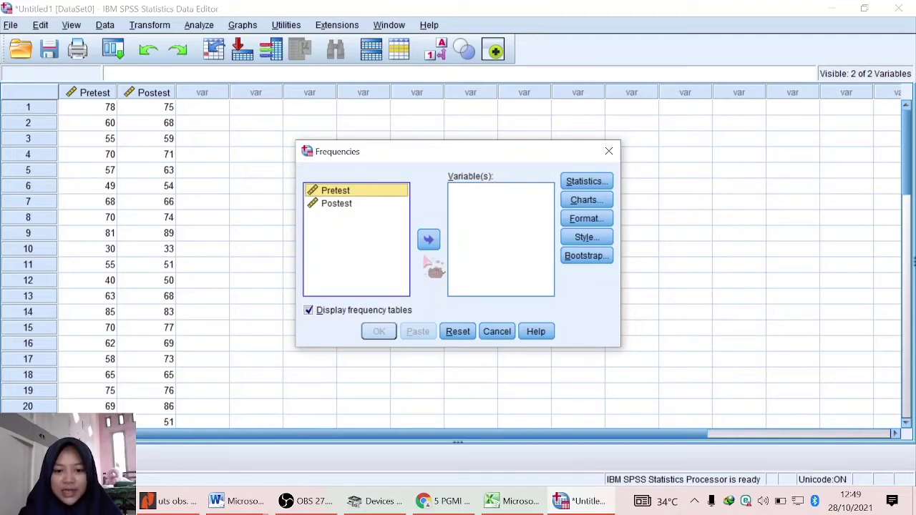
{"action": "left_click", "coordinate": [359, 214]}
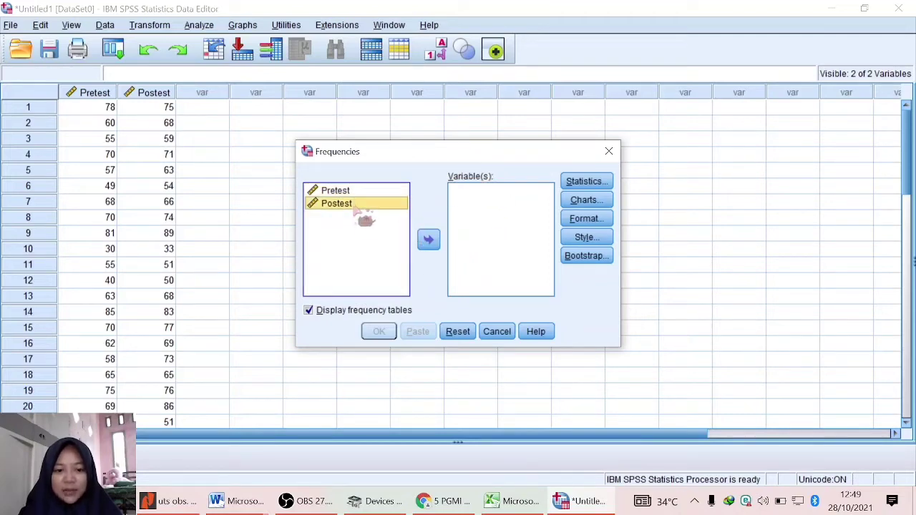
{"action": "left_click", "coordinate": [359, 196]}
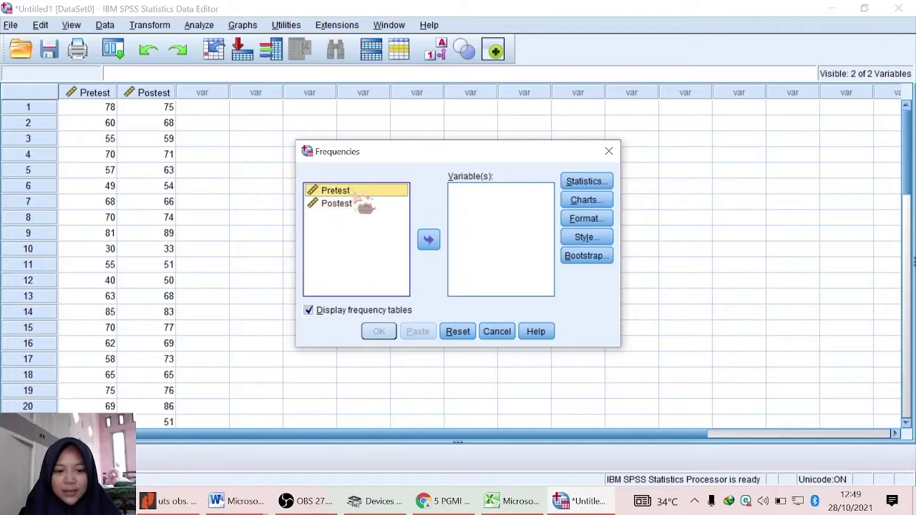
{"action": "left_click", "coordinate": [429, 243]}
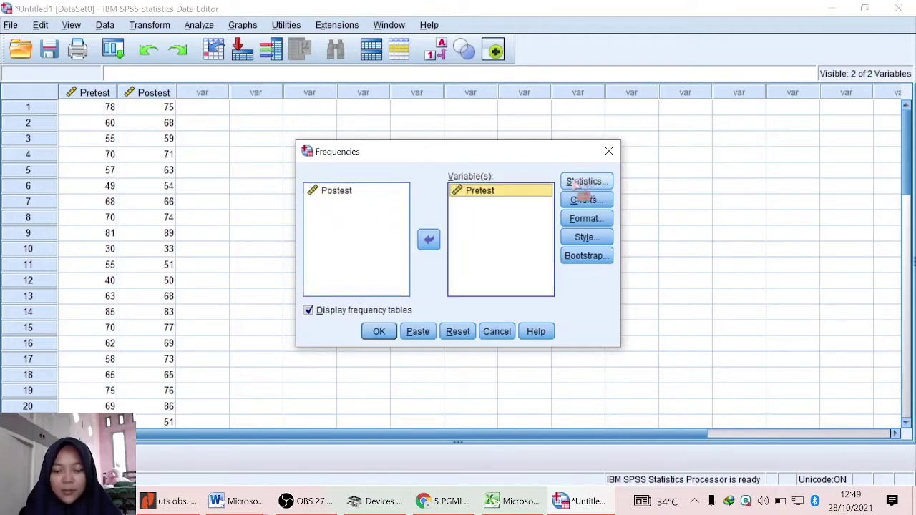
Step: In the Frequencies statistics options, enable Quartiles, Cut points for 10 equal groups, and Percentile(s)
{"action": "left_click", "coordinate": [585, 182]}
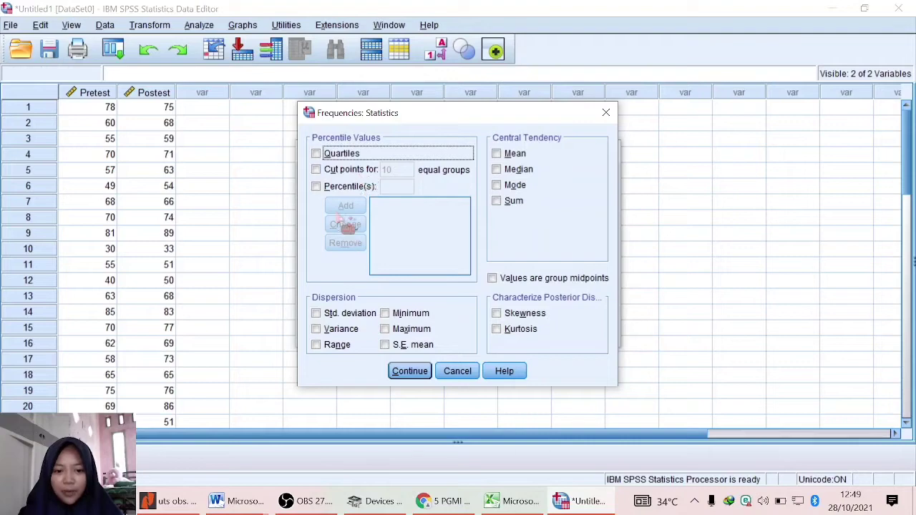
{"action": "left_click", "coordinate": [317, 154]}
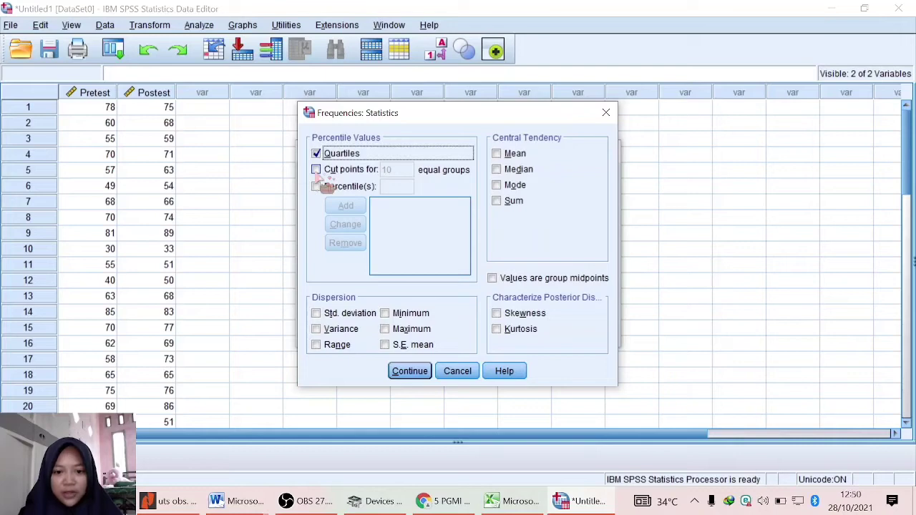
{"action": "left_click", "coordinate": [316, 170]}
{"action": "left_click", "coordinate": [317, 186]}
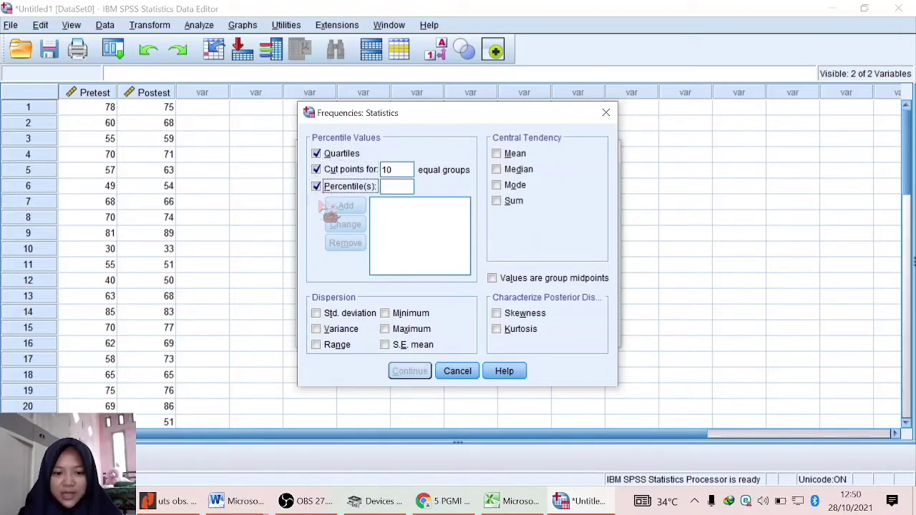
Step: Include the Mean, Median, Mode and Sum as central tendency statistics
{"action": "left_click", "coordinate": [509, 153]}
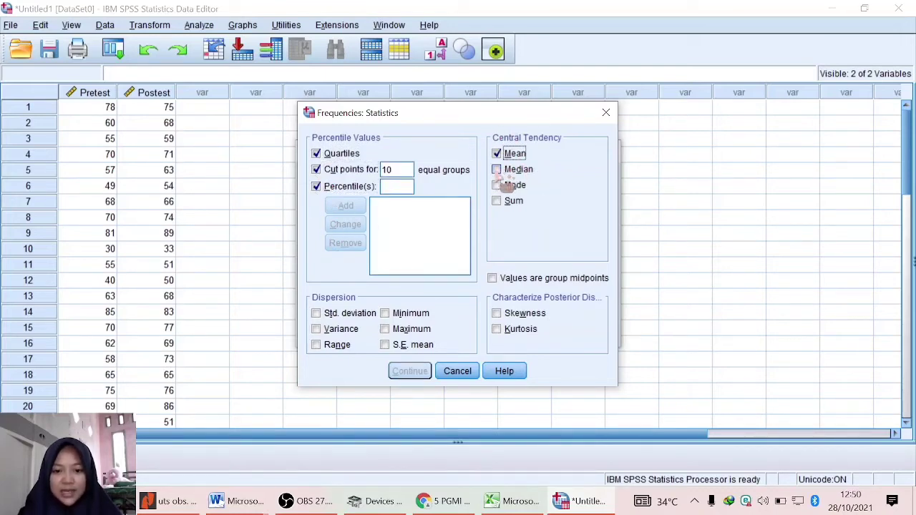
{"action": "left_click", "coordinate": [503, 170]}
{"action": "left_click", "coordinate": [506, 186]}
{"action": "left_click", "coordinate": [507, 201]}
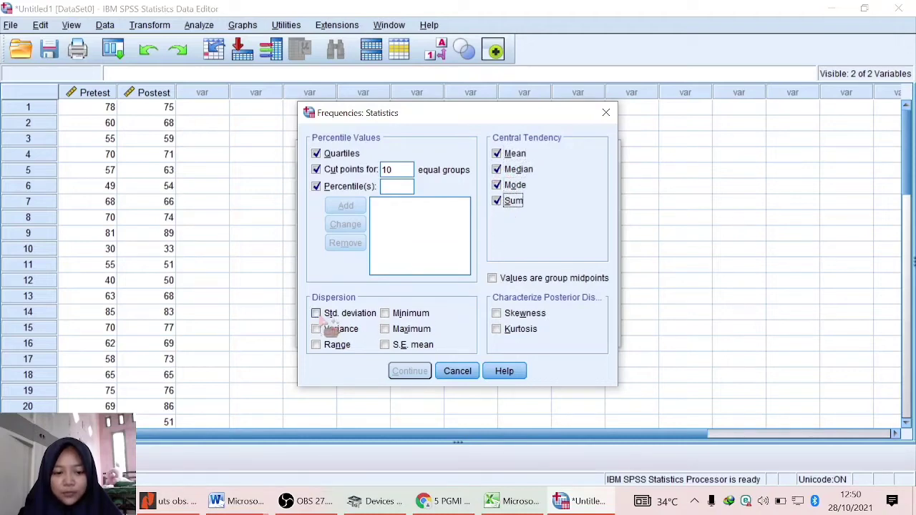
Step: Include all dispersion statistics: Std. deviation, Variance, Range, Minimum, Maximum and S.E. mean
{"action": "left_click", "coordinate": [326, 314]}
{"action": "left_click", "coordinate": [328, 329]}
{"action": "left_click", "coordinate": [331, 344]}
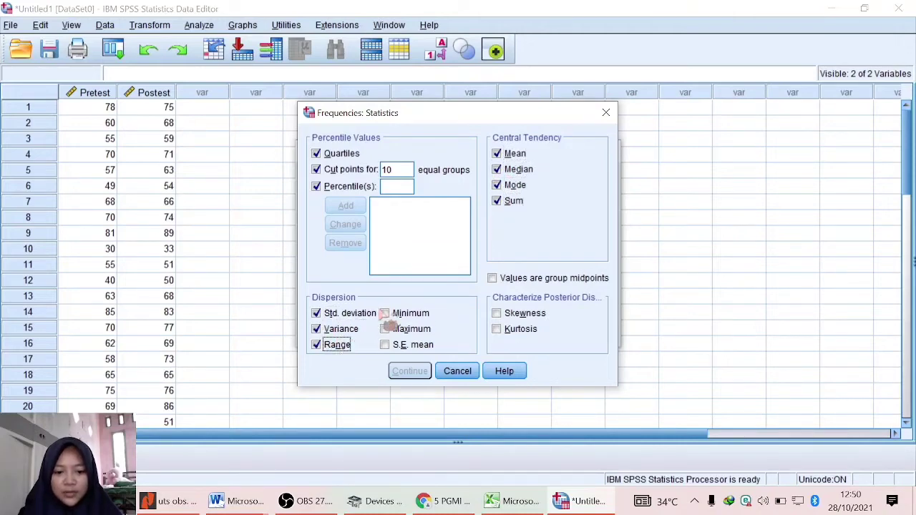
{"action": "left_click", "coordinate": [385, 313]}
{"action": "left_click", "coordinate": [385, 329]}
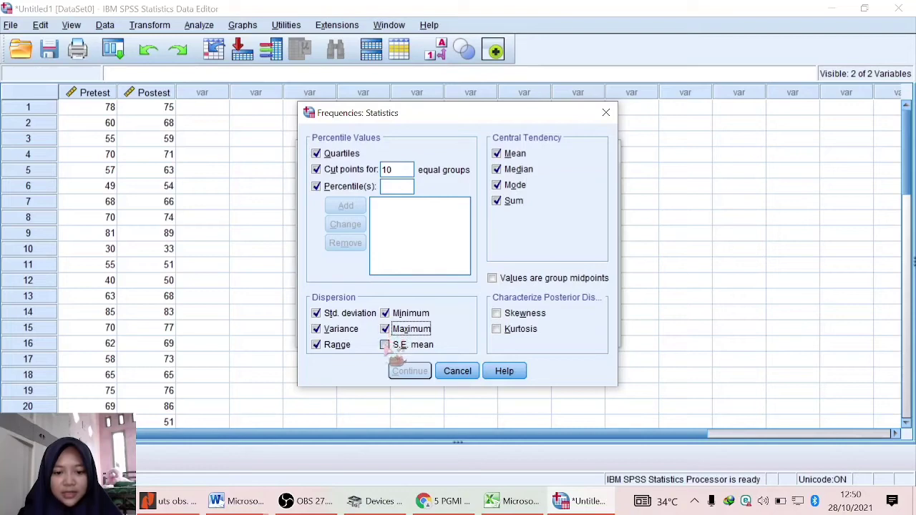
{"action": "left_click", "coordinate": [385, 345]}
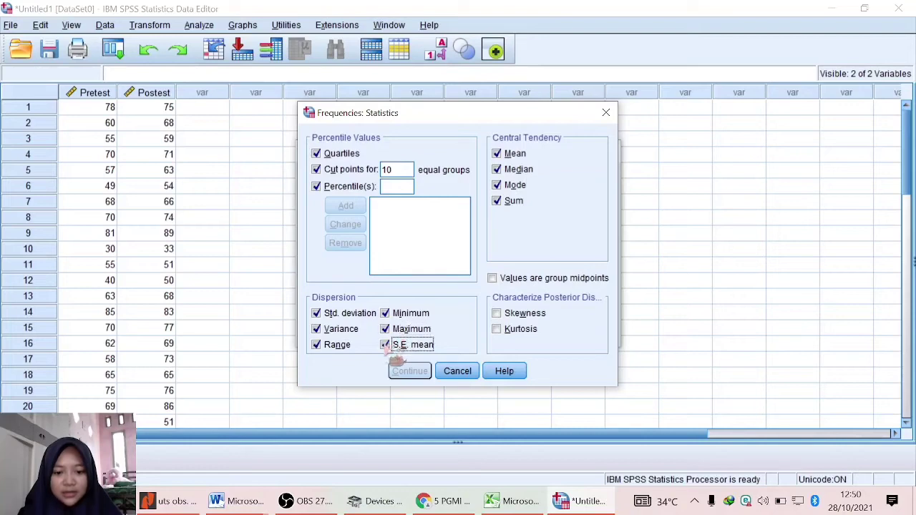
Step: Add the percentiles 10, 20, 30, 40 and 50 to the list of percentile values
{"action": "left_click", "coordinate": [398, 188]}
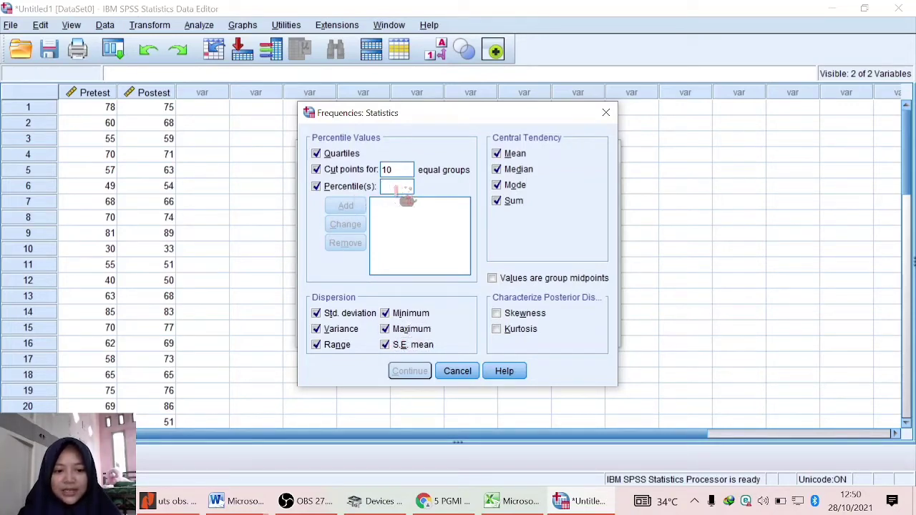
{"action": "type", "text": "10"}
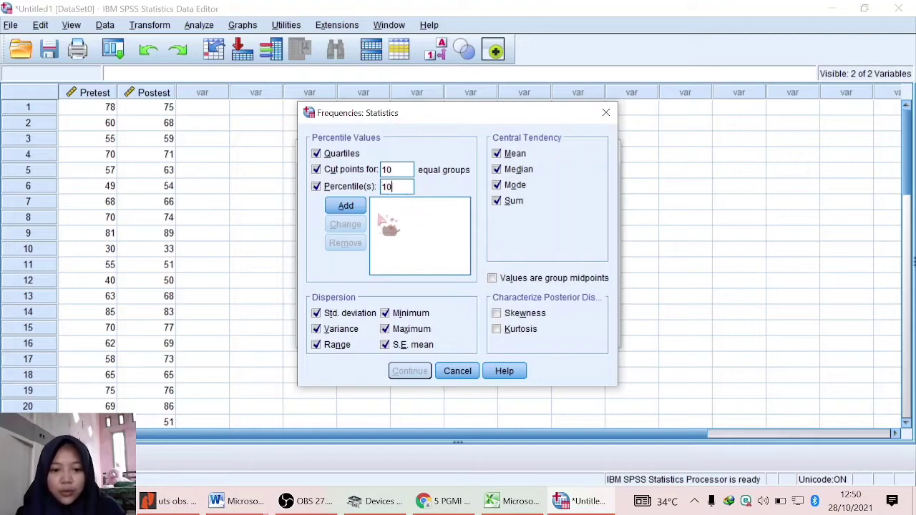
{"action": "left_click", "coordinate": [348, 208]}
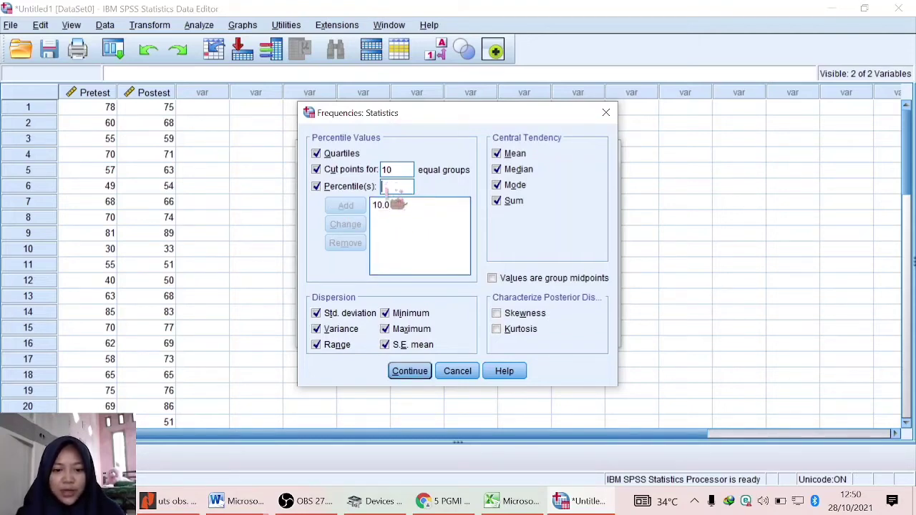
{"action": "type", "text": "20"}
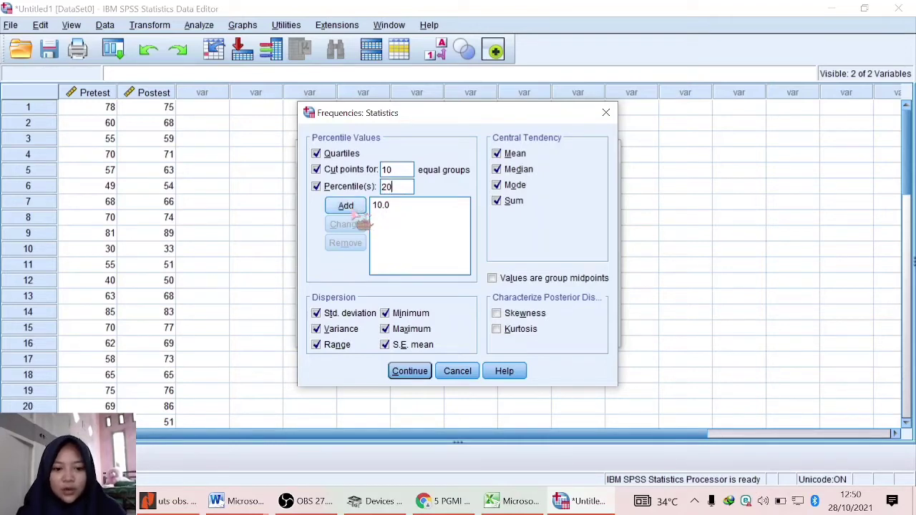
{"action": "left_click", "coordinate": [347, 206]}
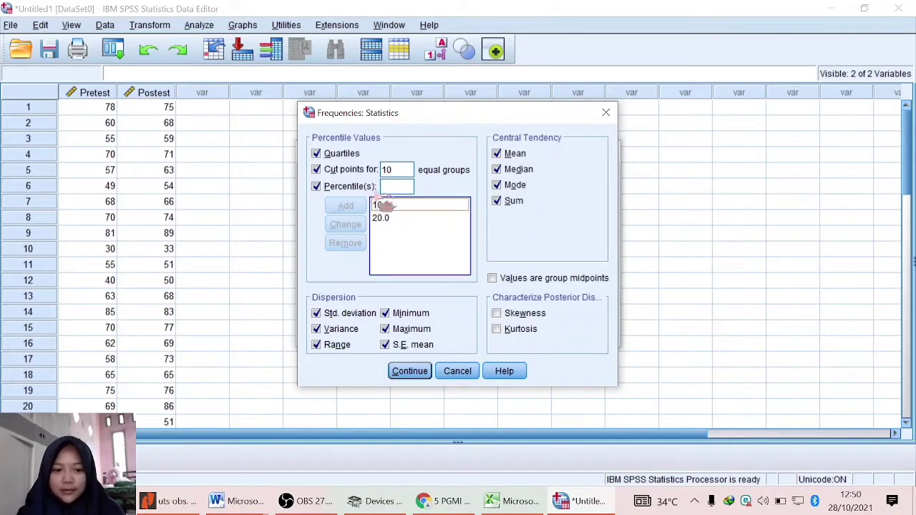
{"action": "type", "text": "30"}
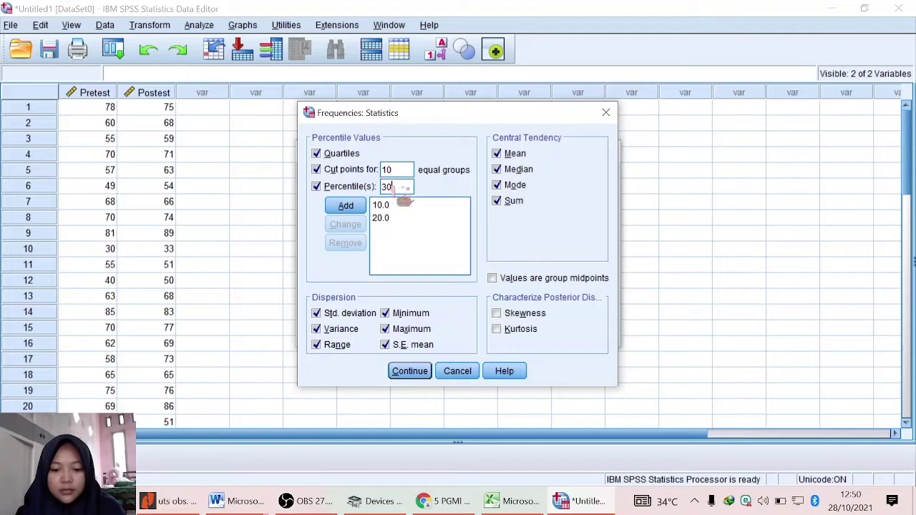
{"action": "left_click", "coordinate": [347, 206]}
{"action": "type", "text": "4"}
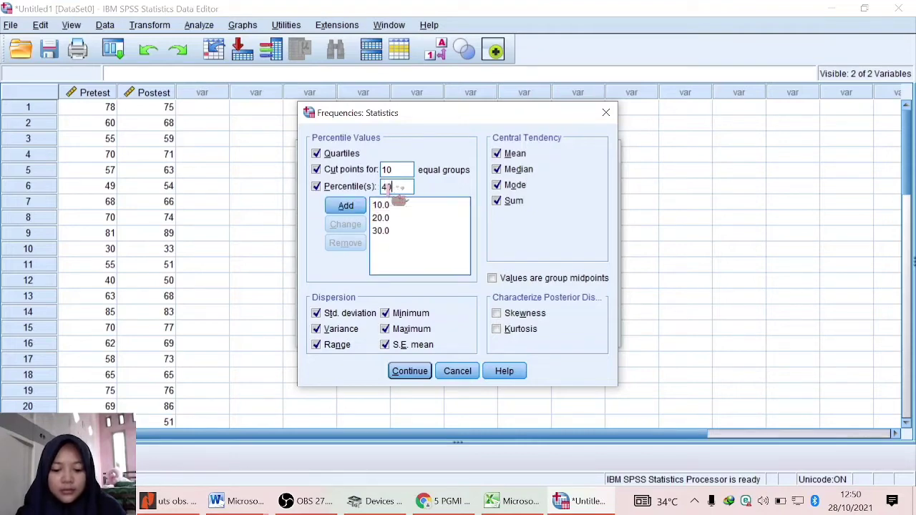
{"action": "type", "text": "0"}
{"action": "left_click", "coordinate": [359, 208]}
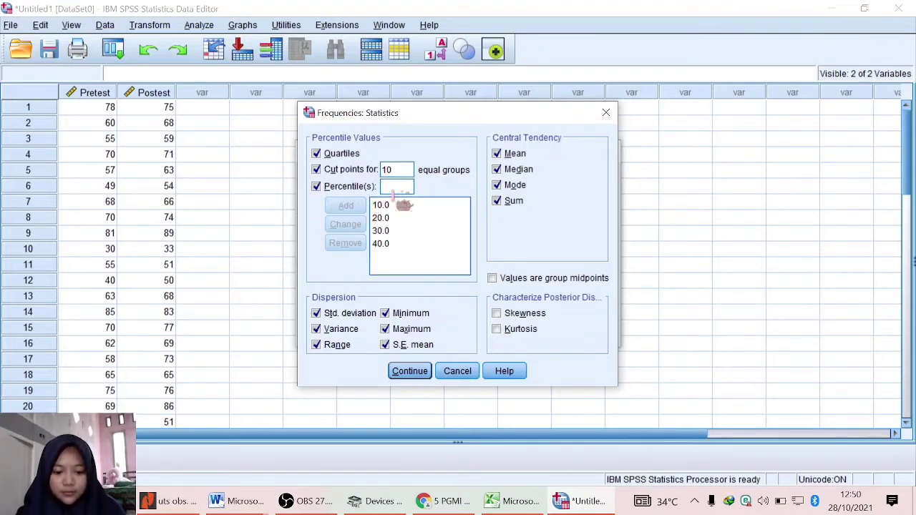
{"action": "type", "text": "50"}
{"action": "left_click", "coordinate": [350, 206]}
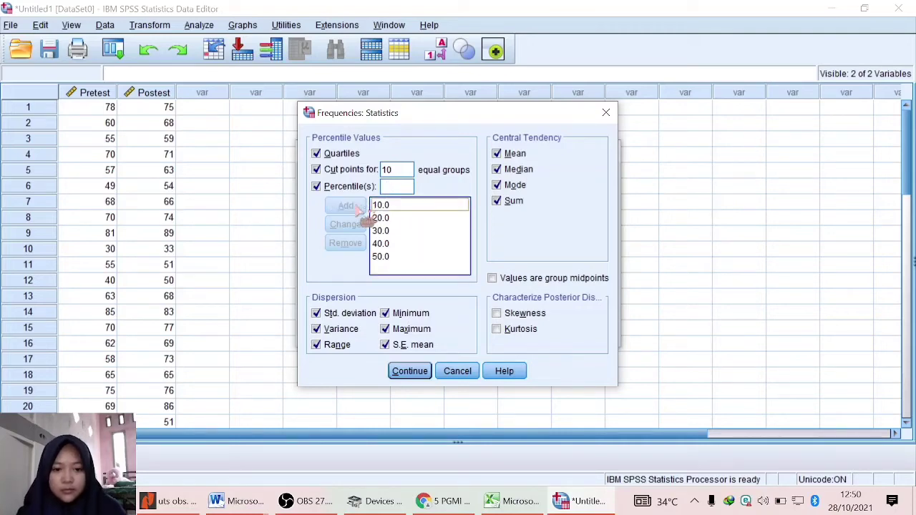
Step: Add the percentiles 60, 70, 80 and 90, accept the statistics options, and run the Frequencies analysis for Pretest
{"action": "left_click", "coordinate": [396, 190]}
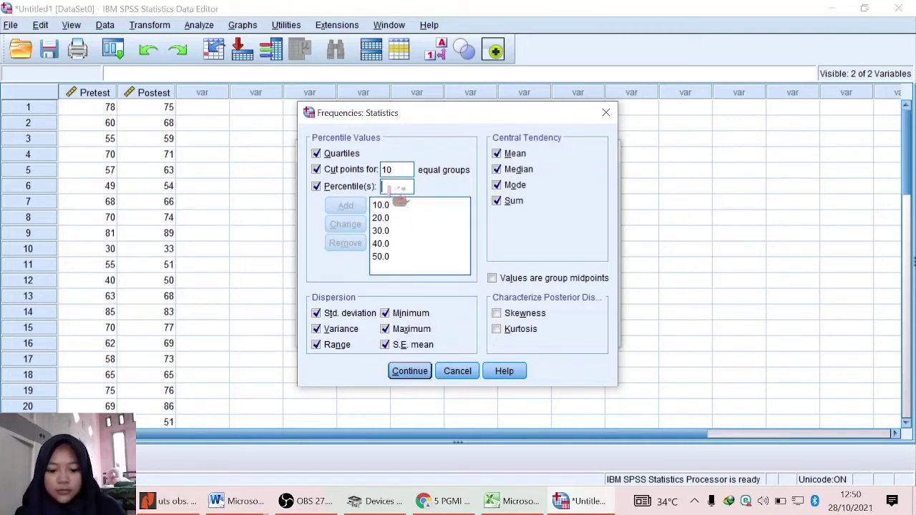
{"action": "type", "text": "60"}
{"action": "left_click", "coordinate": [345, 206]}
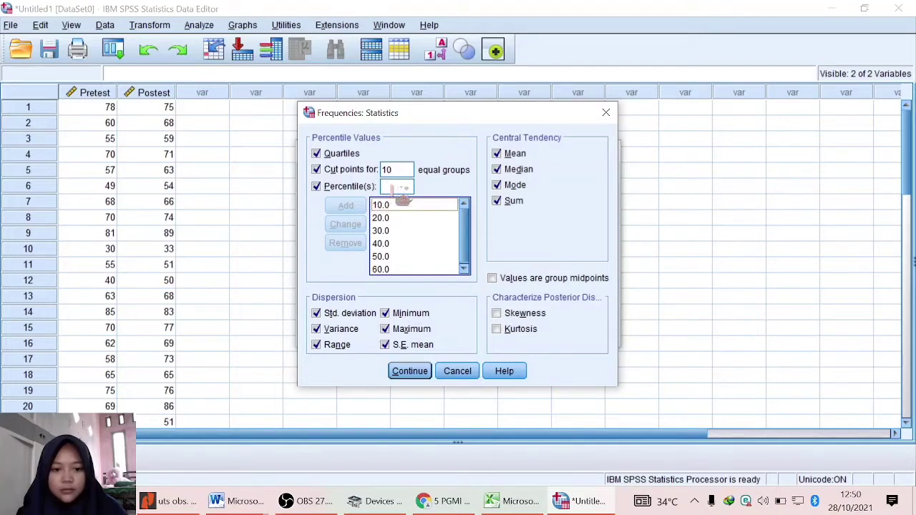
{"action": "left_click", "coordinate": [399, 189]}
{"action": "type", "text": "70"}
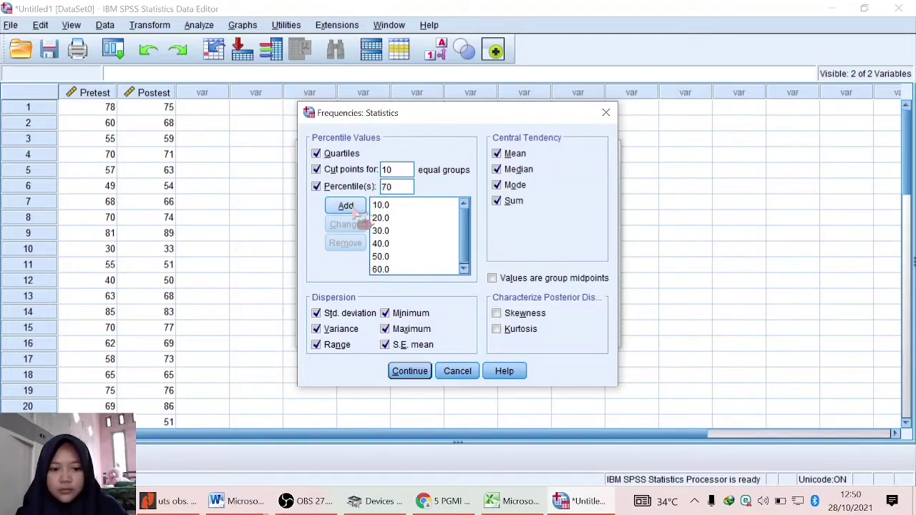
{"action": "left_click", "coordinate": [347, 207]}
{"action": "left_click", "coordinate": [402, 189]}
{"action": "type", "text": "80"}
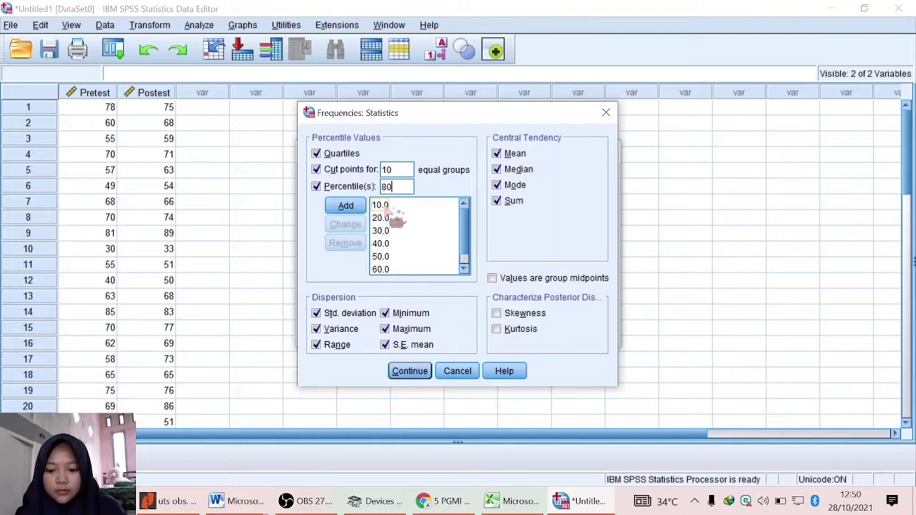
{"action": "left_click", "coordinate": [345, 206]}
{"action": "left_click", "coordinate": [397, 187]}
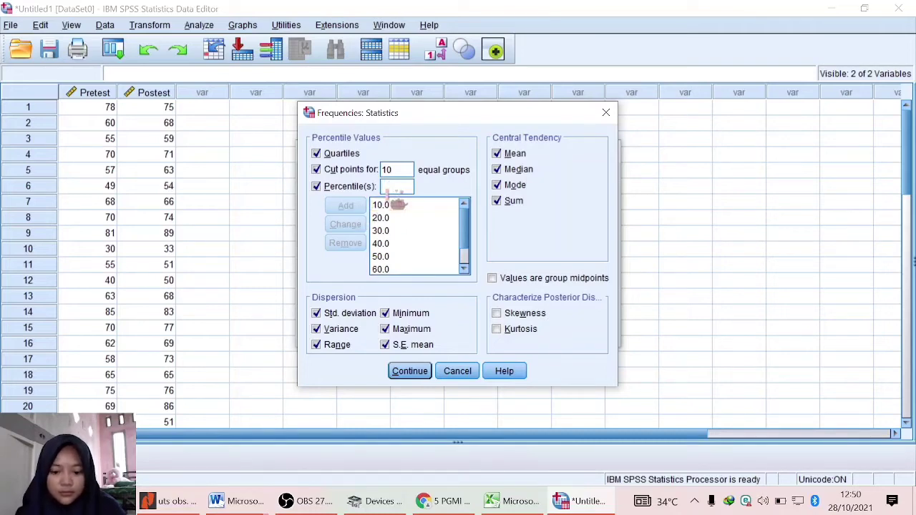
{"action": "type", "text": "90"}
{"action": "left_click", "coordinate": [347, 206]}
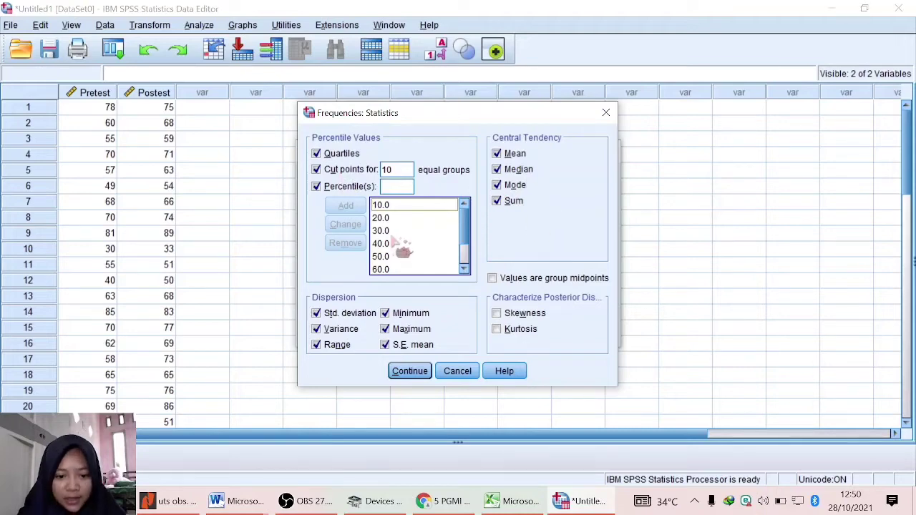
{"action": "left_click", "coordinate": [414, 374]}
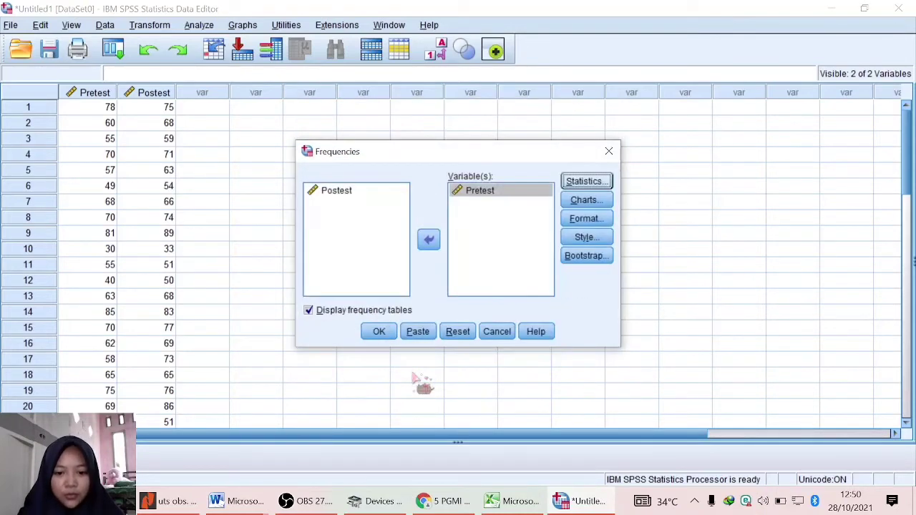
{"action": "left_click", "coordinate": [379, 333]}
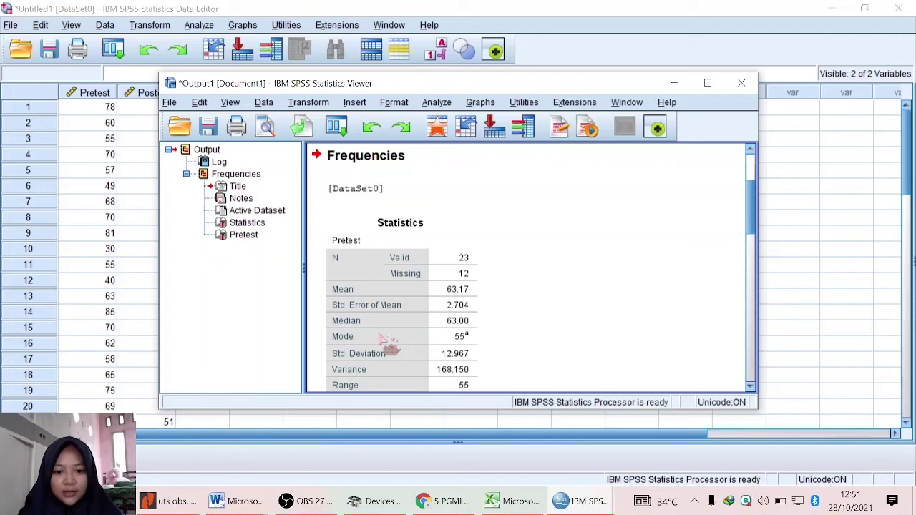
Step: Examine the Frequencies output for Pretest, including the command log, the Statistics table and the frequency table
{"action": "left_click", "coordinate": [403, 302]}
{"action": "scroll", "coordinate": [404, 300], "scroll_direction": "down", "scroll_amount": 5}
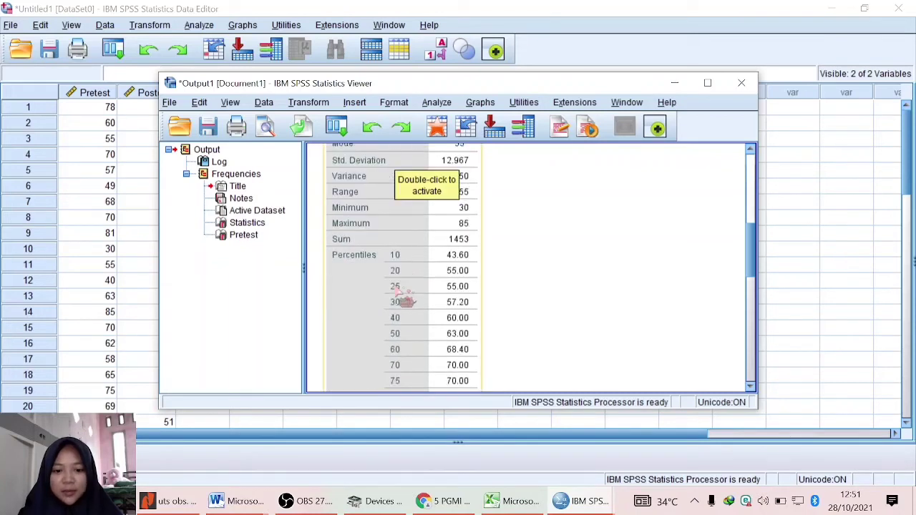
{"action": "scroll", "coordinate": [403, 299], "scroll_direction": "down", "scroll_amount": 6}
{"action": "scroll", "coordinate": [403, 294], "scroll_direction": "down", "scroll_amount": 5}
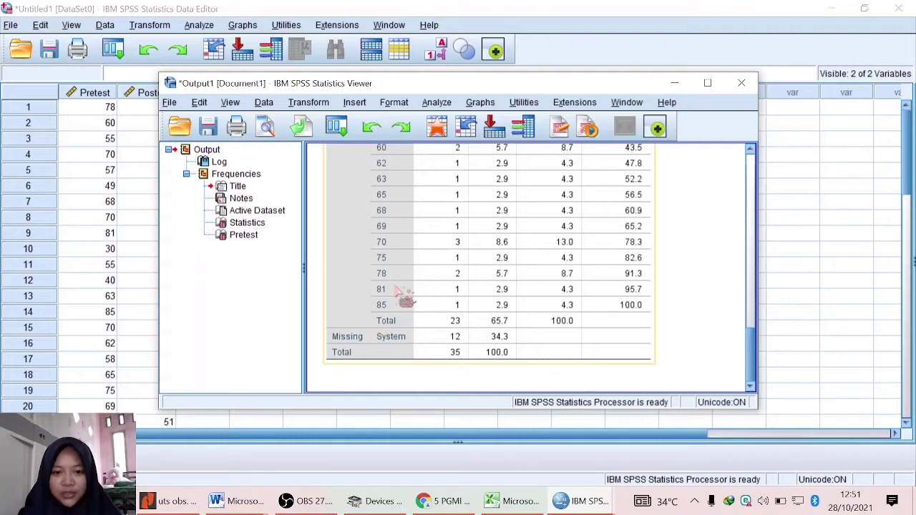
{"action": "scroll", "coordinate": [395, 288], "scroll_direction": "up", "scroll_amount": 18}
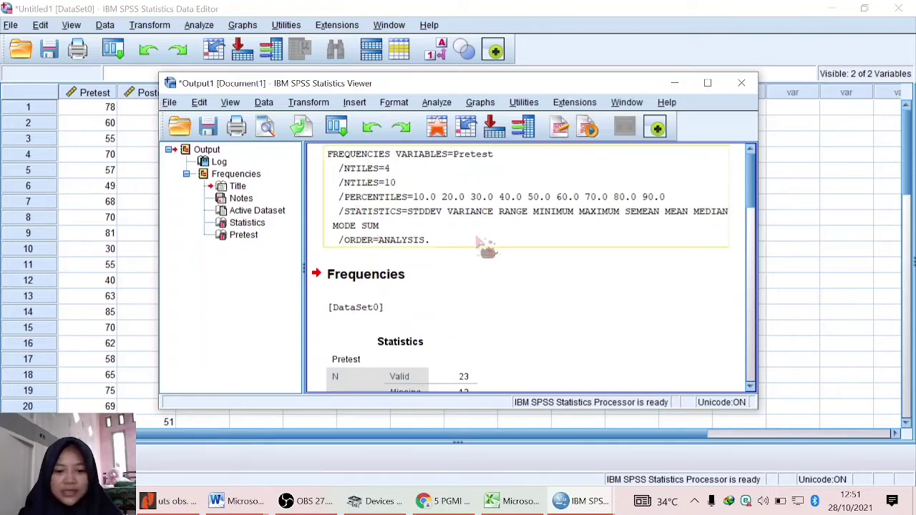
{"action": "scroll", "coordinate": [512, 271], "scroll_direction": "down", "scroll_amount": 15}
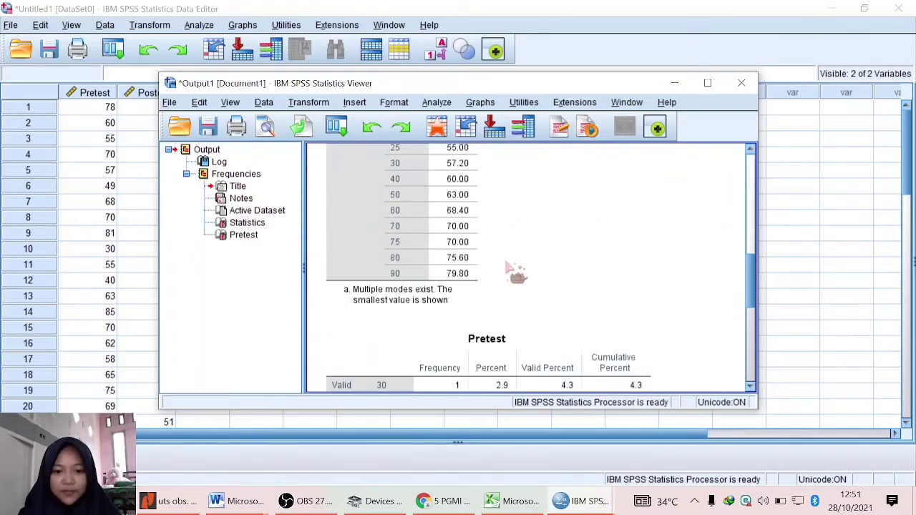
{"action": "scroll", "coordinate": [644, 272], "scroll_direction": "up", "scroll_amount": 10}
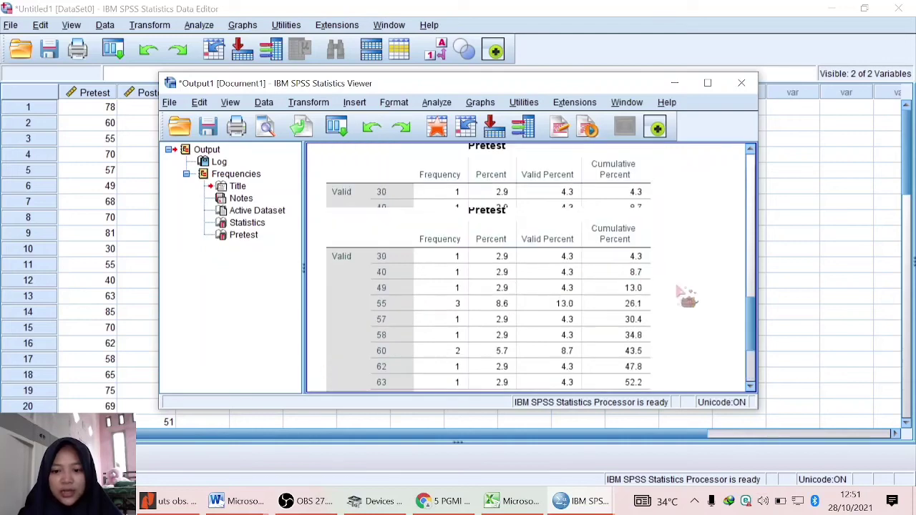
{"action": "scroll", "coordinate": [682, 293], "scroll_direction": "up", "scroll_amount": 2}
{"action": "left_click", "coordinate": [409, 292]}
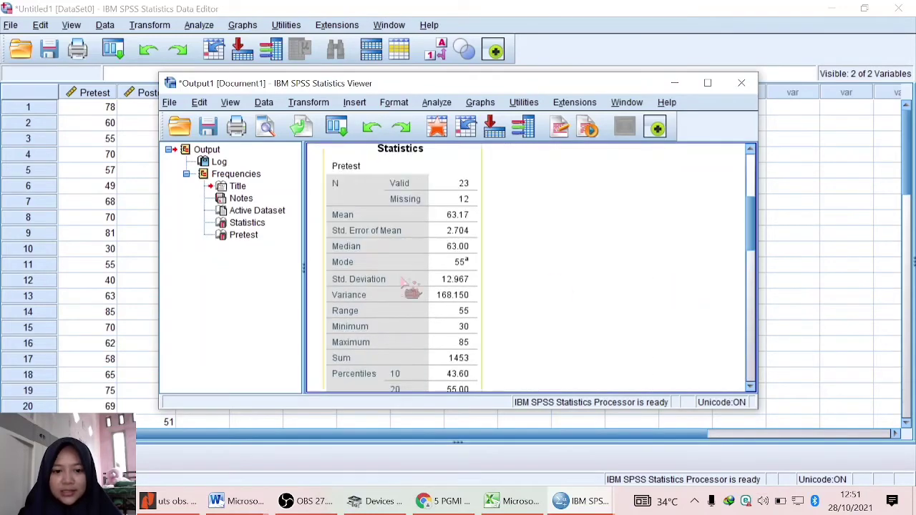
{"action": "scroll", "coordinate": [411, 297], "scroll_direction": "up", "scroll_amount": 2}
{"action": "scroll", "coordinate": [412, 299], "scroll_direction": "up", "scroll_amount": 2}
{"action": "scroll", "coordinate": [410, 293], "scroll_direction": "down", "scroll_amount": 3}
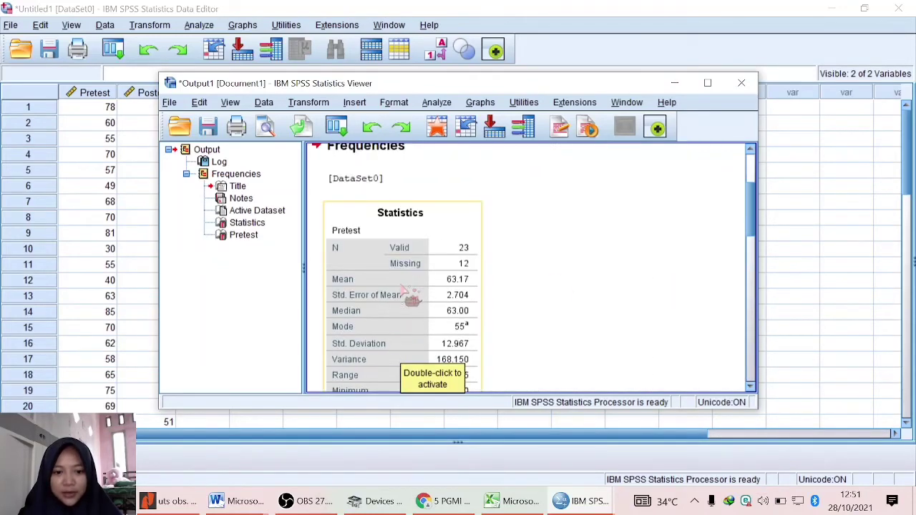
Step: Copy the Pretest Statistics table from the output, minimize the output viewer, and switch to the blank Word document
{"action": "left_click", "coordinate": [409, 289]}
{"action": "right_click", "coordinate": [403, 281]}
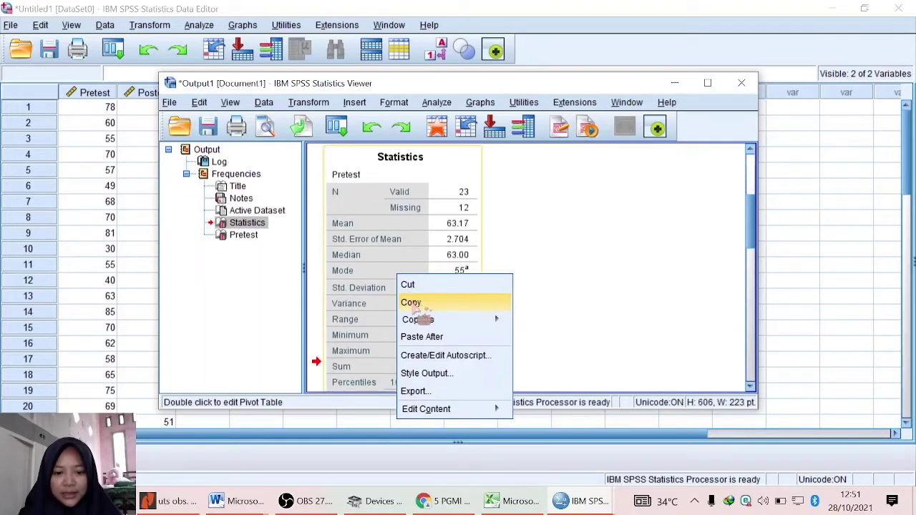
{"action": "left_click", "coordinate": [415, 304]}
{"action": "left_click", "coordinate": [673, 83]}
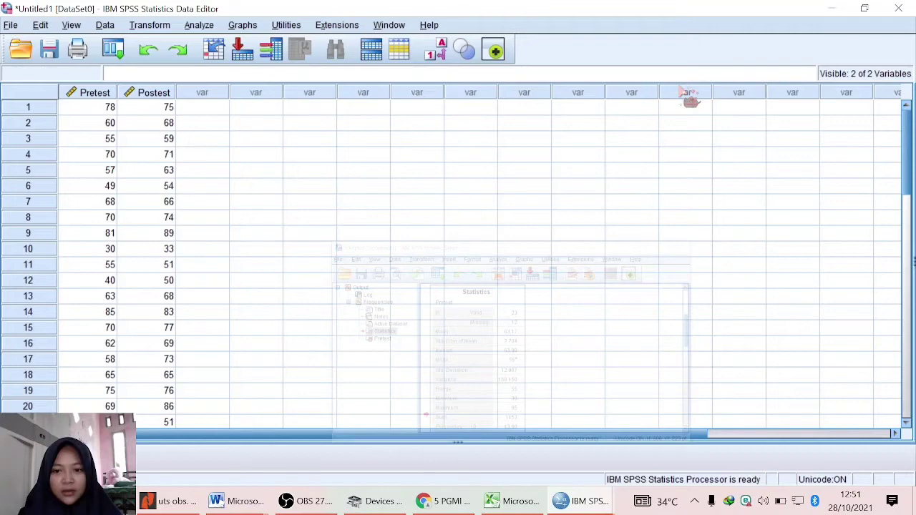
{"action": "left_click", "coordinate": [244, 502]}
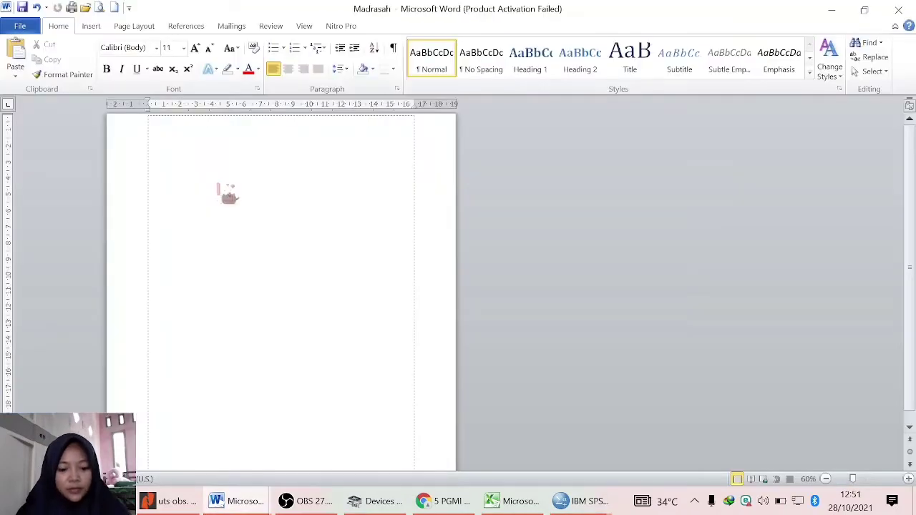
Step: Paste the copied Pretest Statistics table into the blank document
{"action": "key", "text": "ctrl+v"}
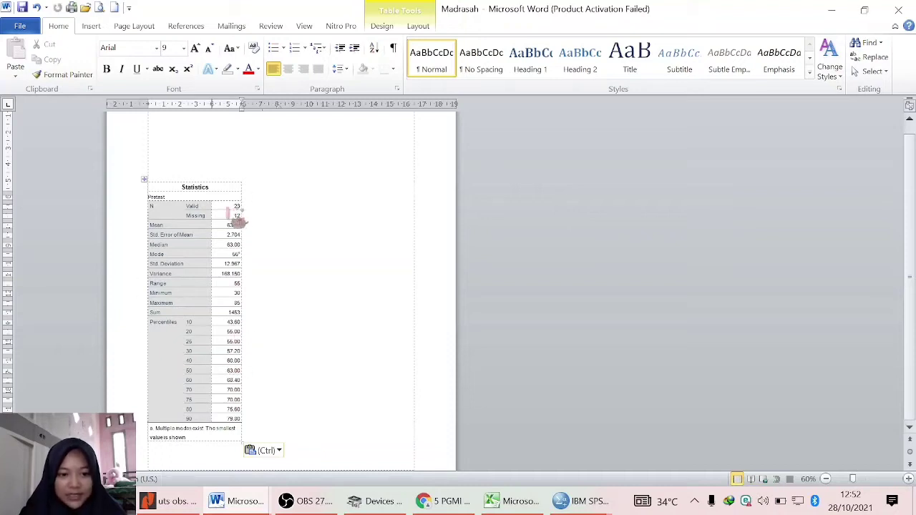
{"action": "left_click", "coordinate": [237, 207]}
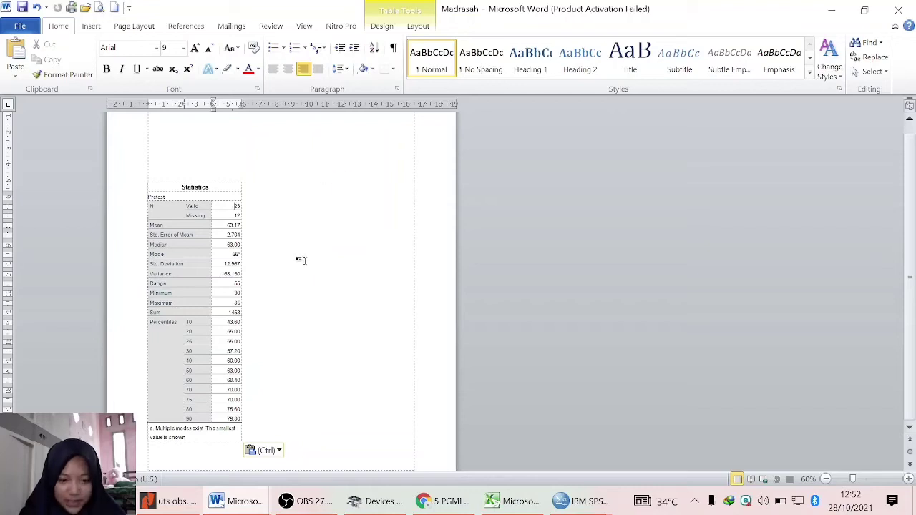
{"action": "left_click", "coordinate": [244, 293]}
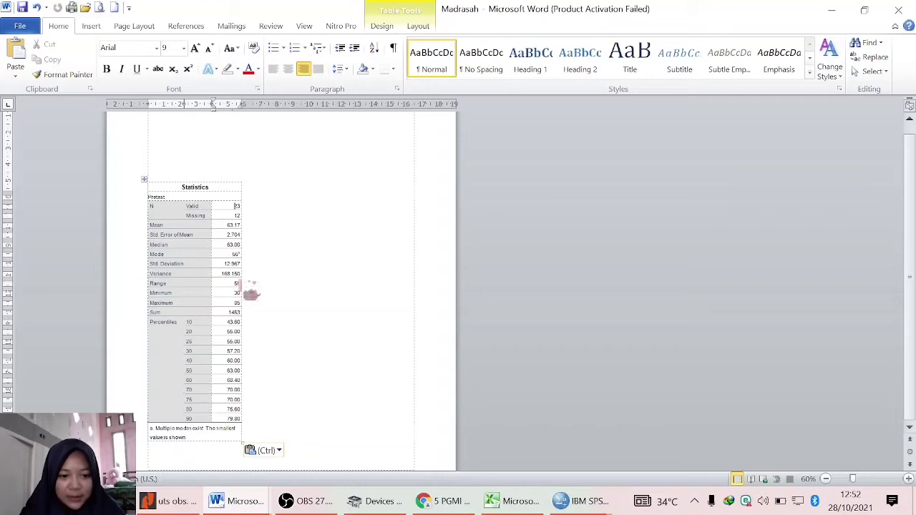
{"action": "left_click", "coordinate": [247, 214]}
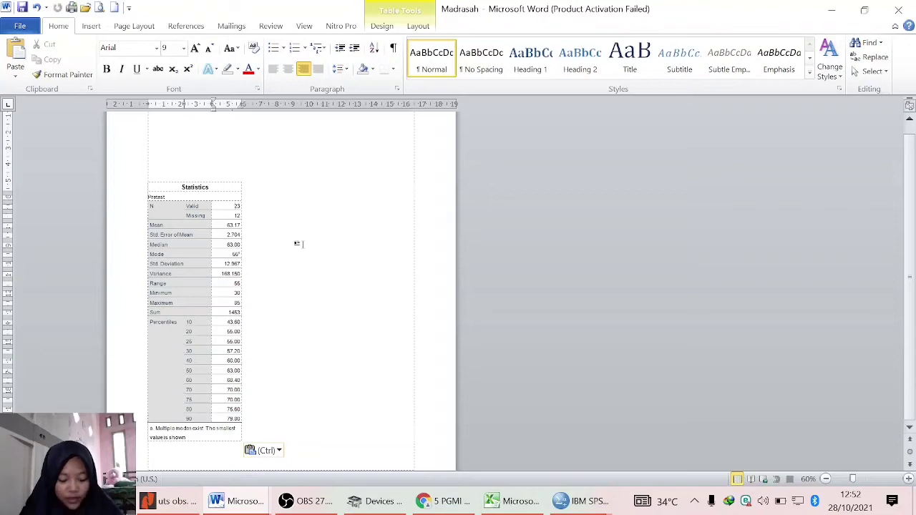
{"action": "left_click", "coordinate": [257, 191]}
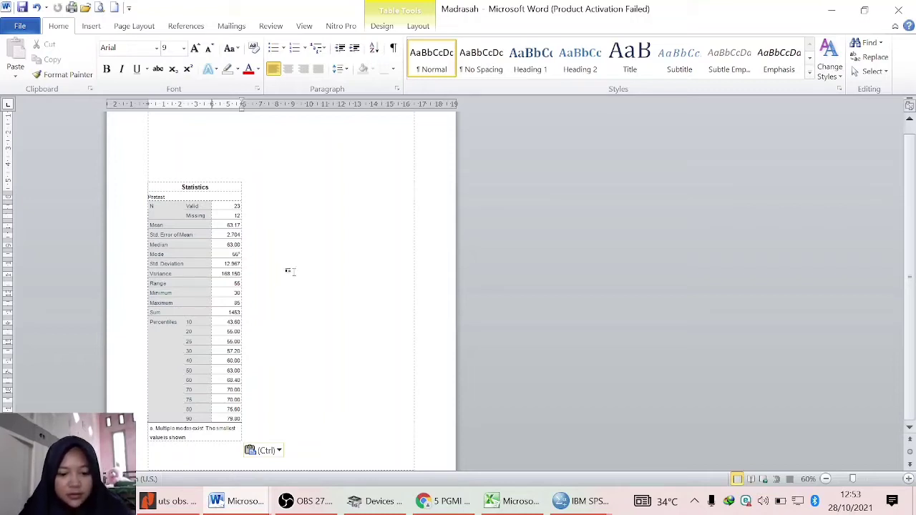
Step: Write the line "Range = 55" in the empty area beside the Statistics table
{"action": "left_click", "coordinate": [151, 284]}
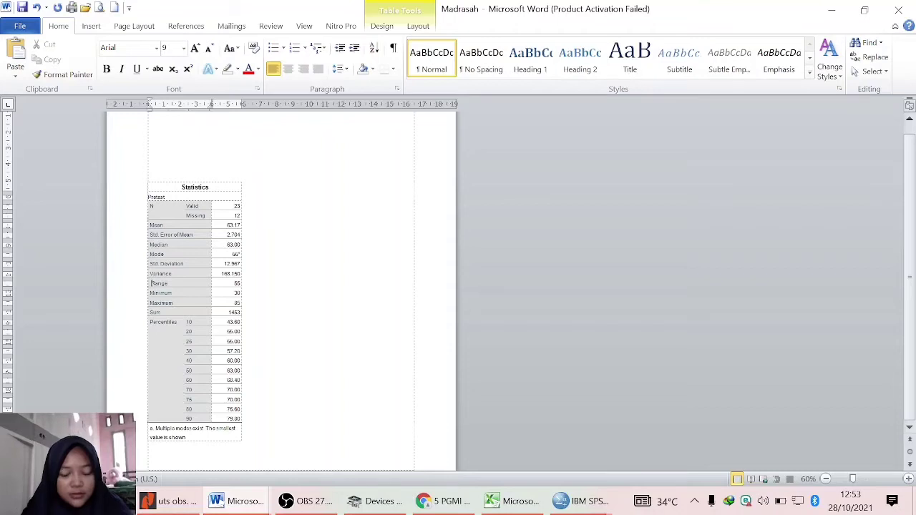
{"action": "left_click", "coordinate": [306, 208]}
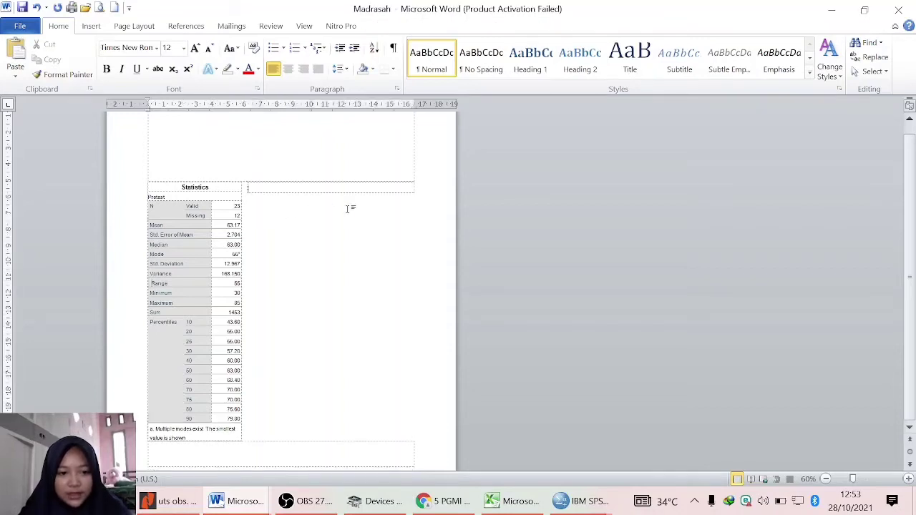
{"action": "type", "text": "Ran"}
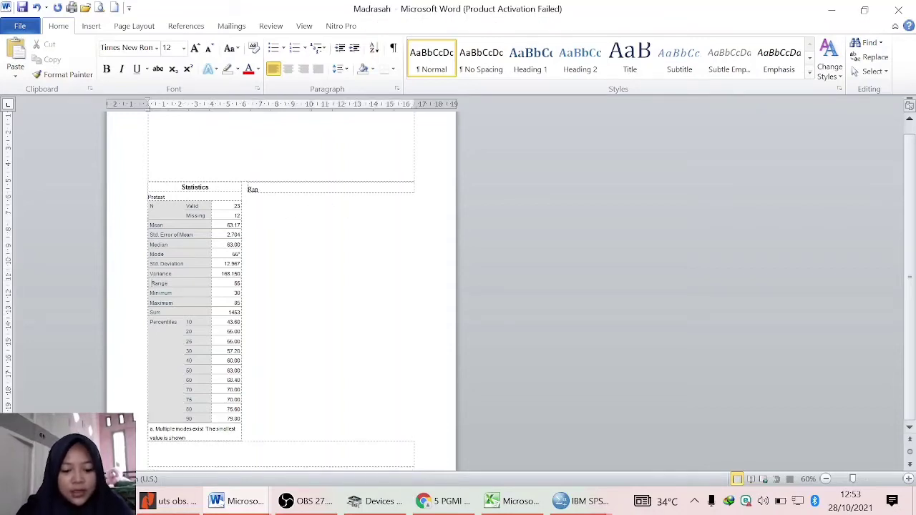
{"action": "type", "text": "ge ="}
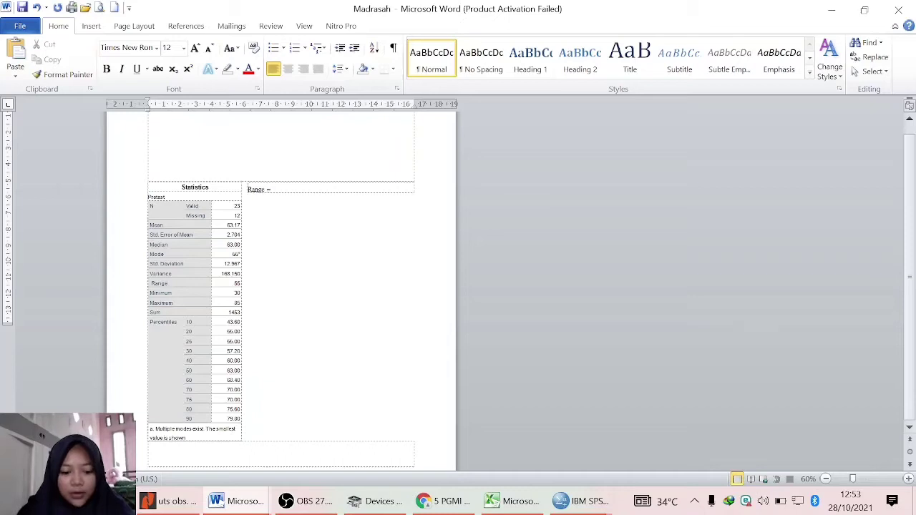
{"action": "type", "text": " 55"}
{"action": "key", "text": "Return"}
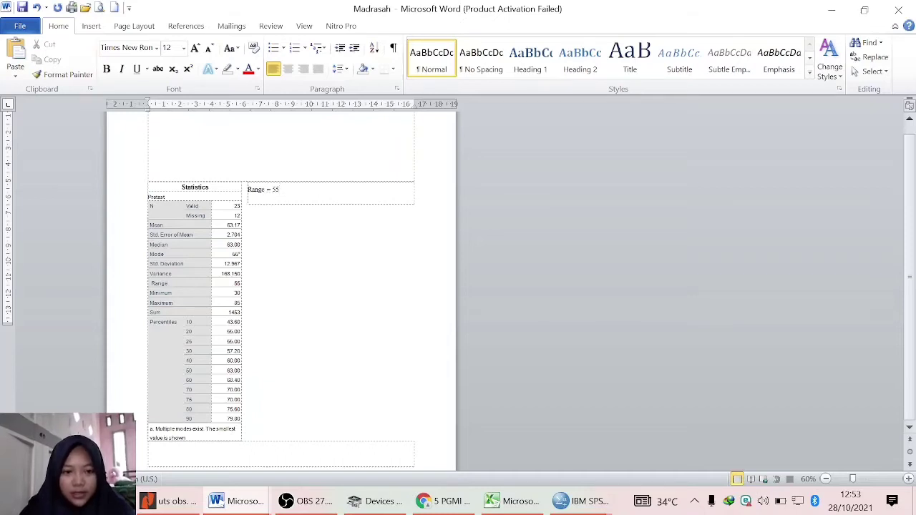
Step: Below the range, write the class-count formula "Banyak Kelas = 1+3,3 log n="
{"action": "type", "text": "Banyak KE"}
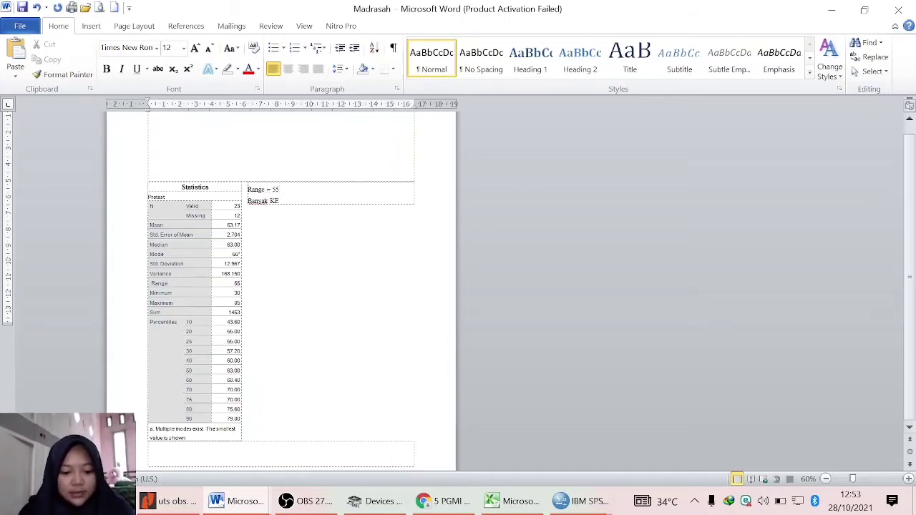
{"action": "key", "text": "BackSpace"}
{"action": "key", "text": "BackSpace"}
{"action": "key", "text": "BackSpace"}
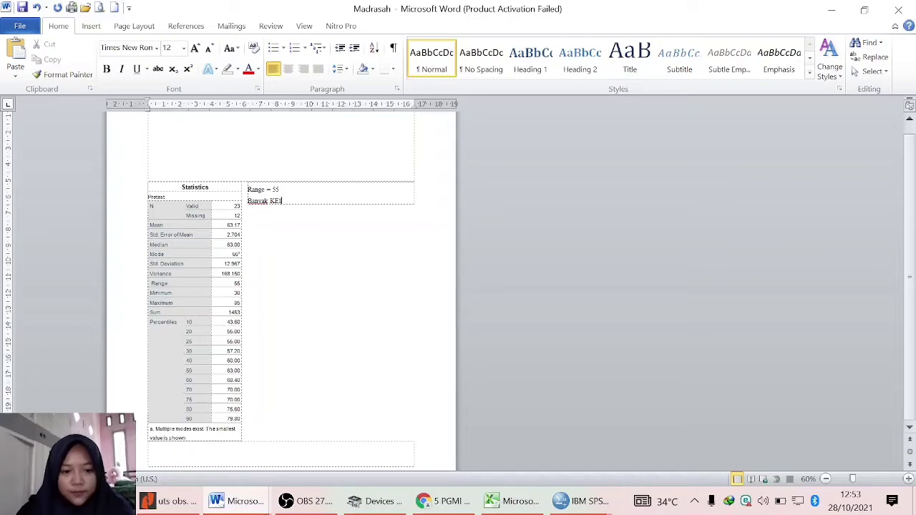
{"action": "type", "text": "elas"}
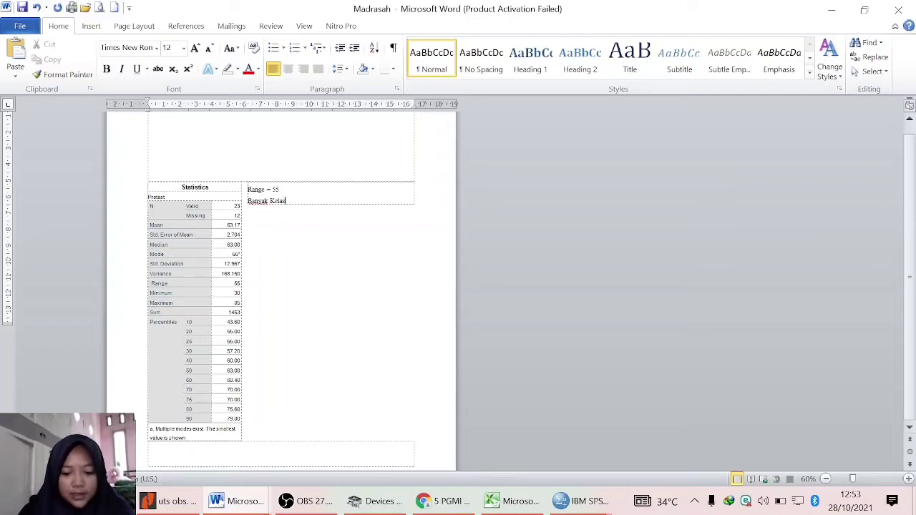
{"action": "type", "text": " ="}
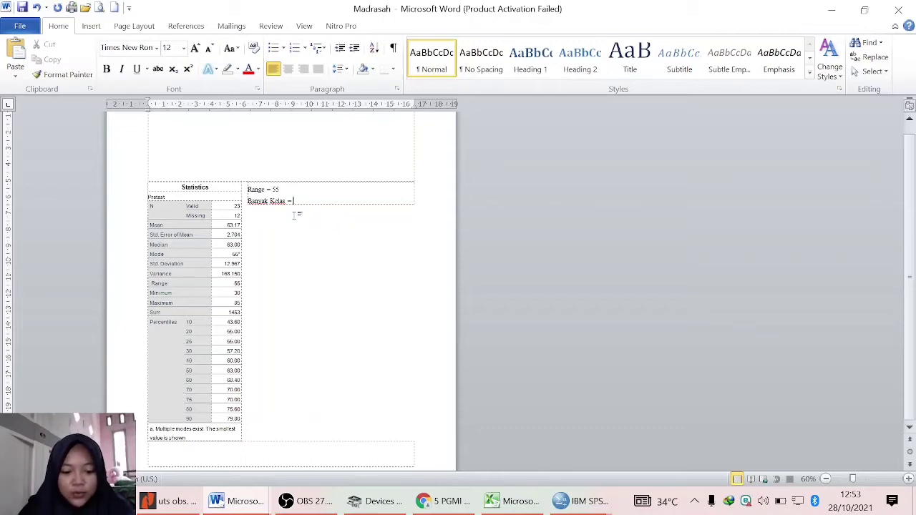
{"action": "type", "text": "1 +"}
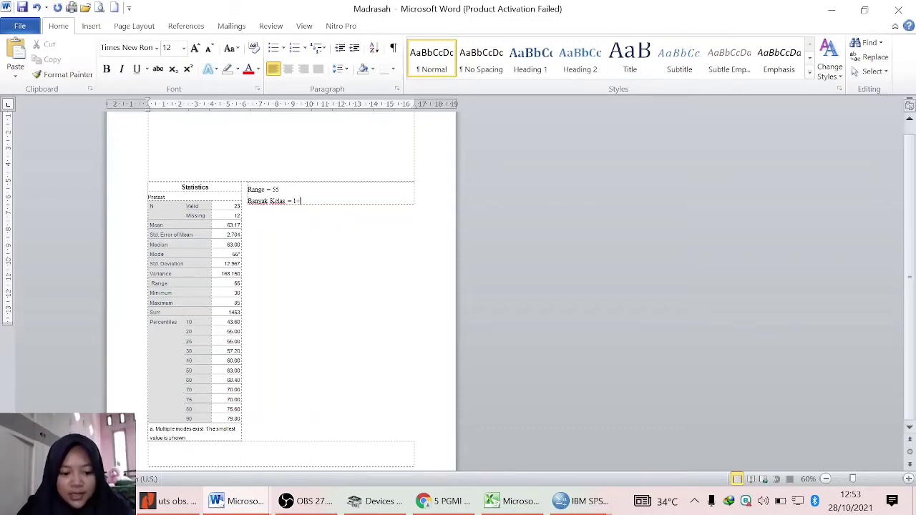
{"action": "type", "text": "3,3 log"}
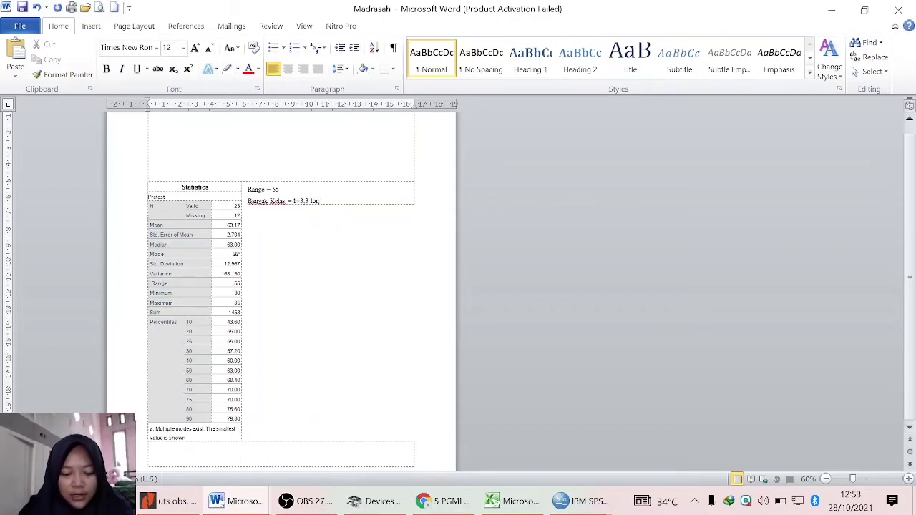
{"action": "type", "text": " n="}
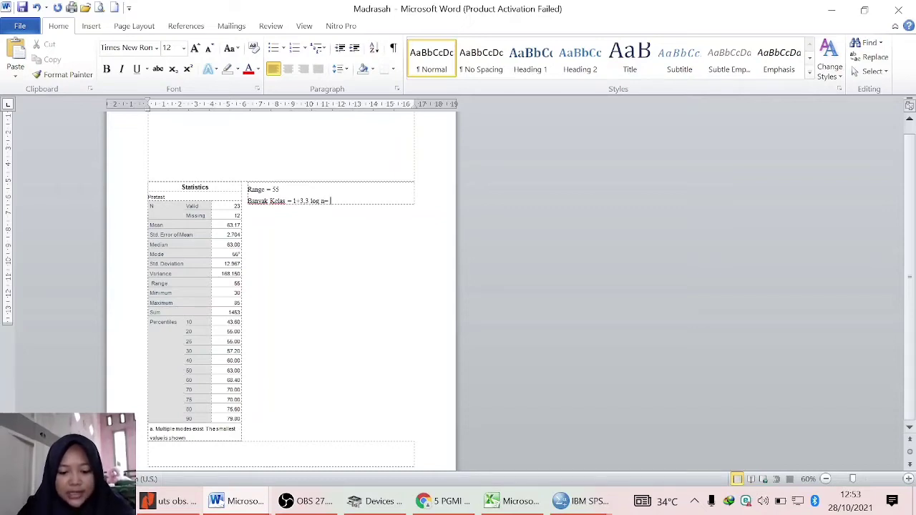
Step: Complete the Banyak Kelas line with the substituted calculation "1+3,3 log 23 = 6"
{"action": "type", "text": " 1"}
{"action": "type", "text": "+3.3"}
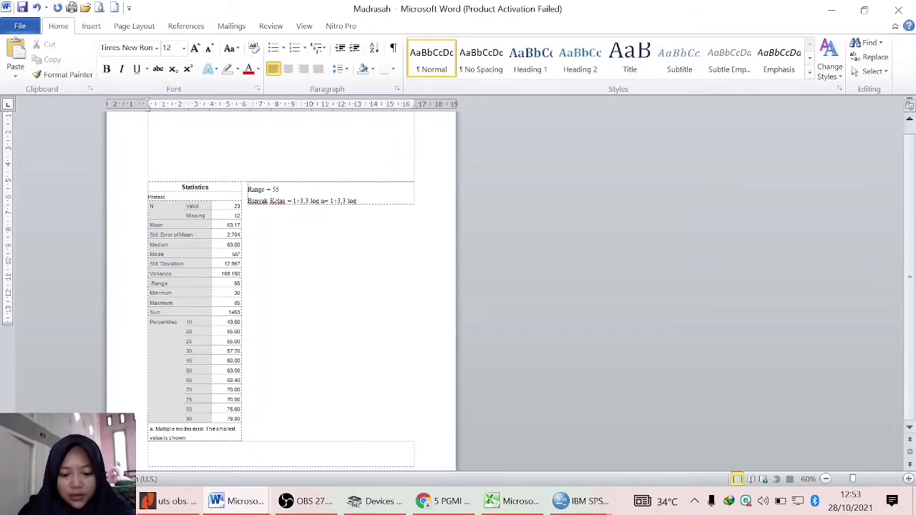
{"action": "type", "text": " log 23"}
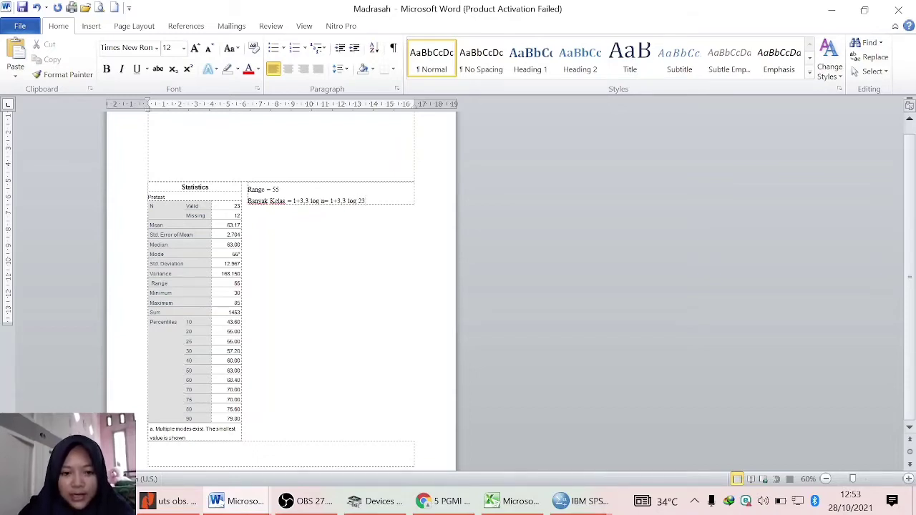
{"action": "type", "text": " ="}
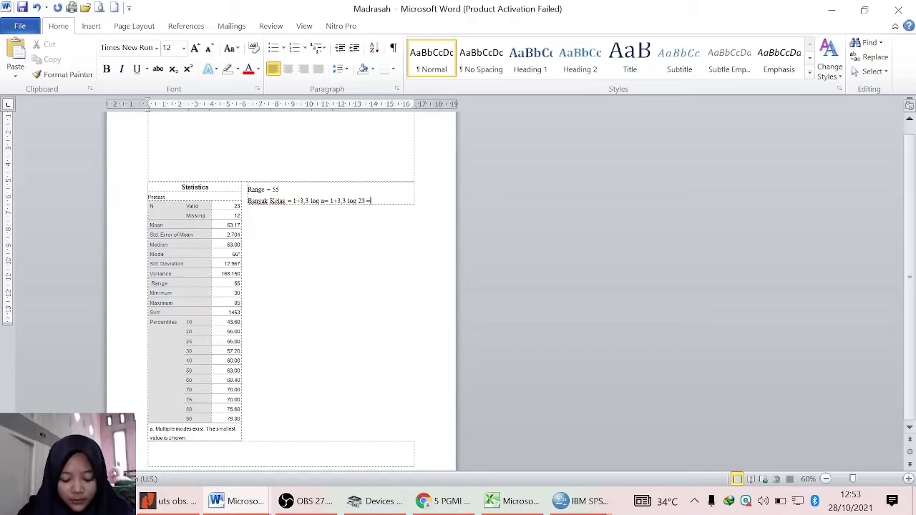
{"action": "type", "text": " 6"}
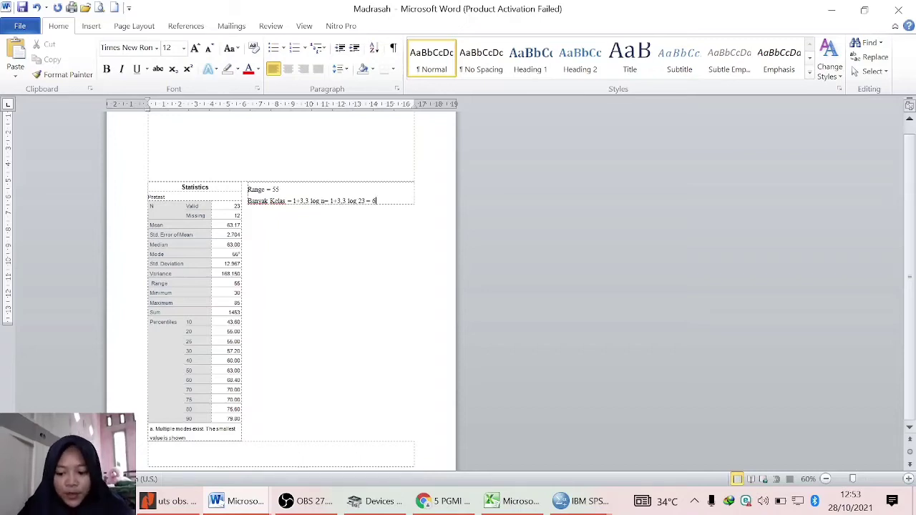
{"action": "key", "text": "Return"}
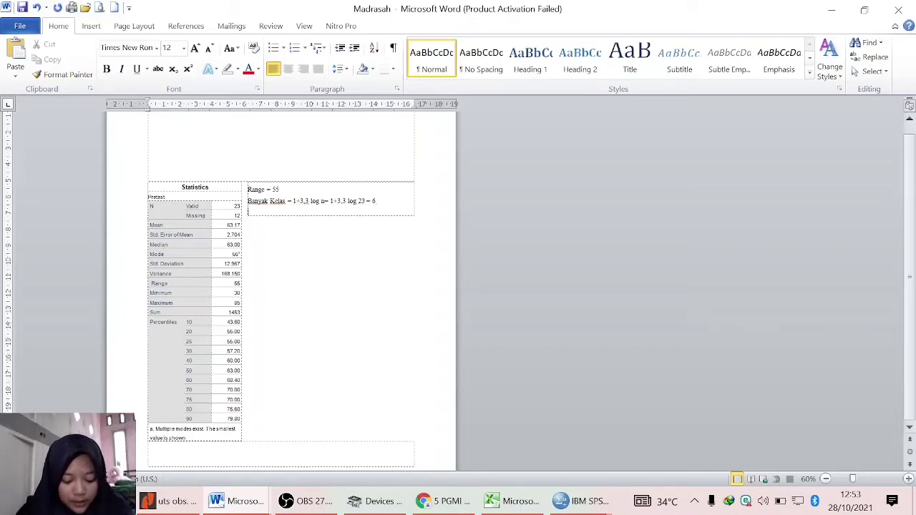
Step: Add the class-length line "Panjang Kelas = Range/b. kelas = 10" below the Banyak Kelas line
{"action": "type", "text": "panjan"}
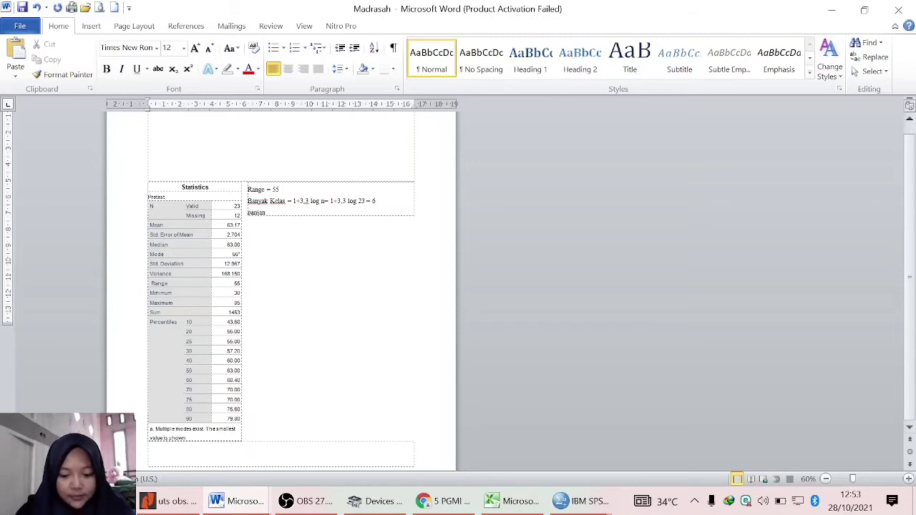
{"action": "type", "text": "g KElas ="}
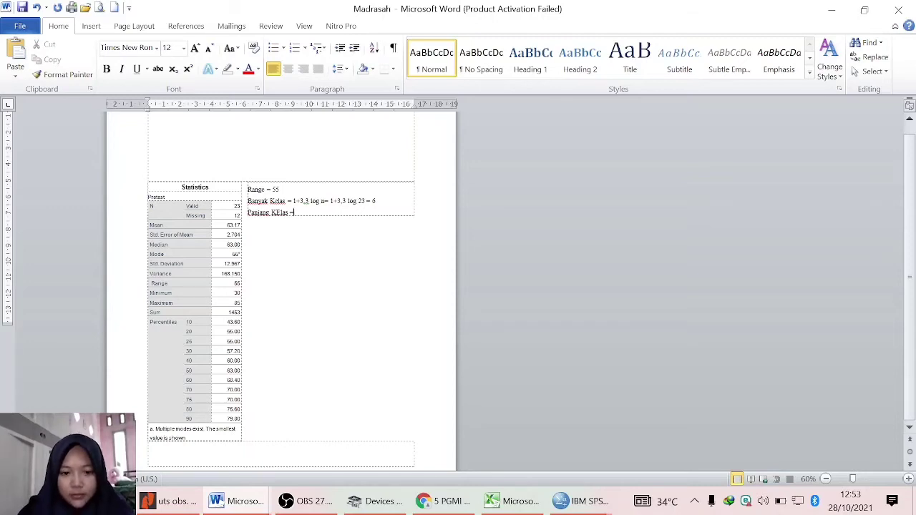
{"action": "key", "text": "BackSpace"}
{"action": "key", "text": "BackSpace"}
{"action": "key", "text": "BackSpace"}
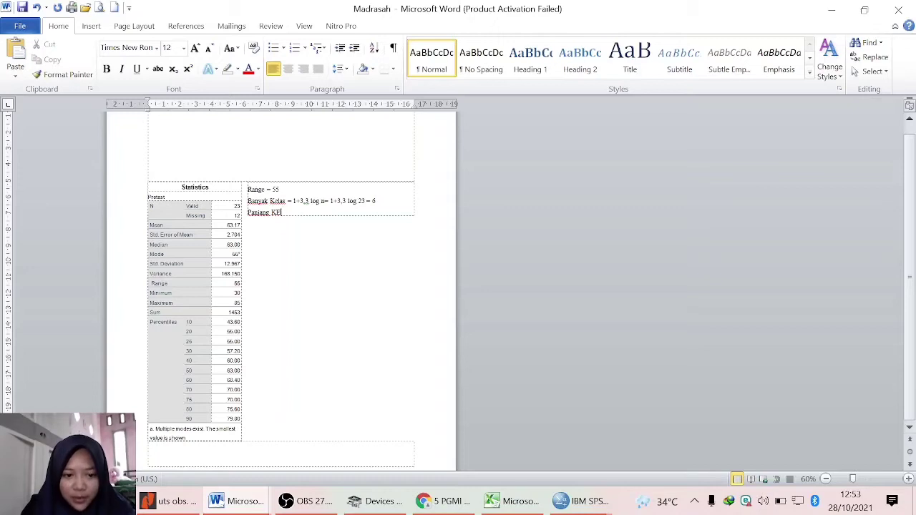
{"action": "type", "text": "elas ="}
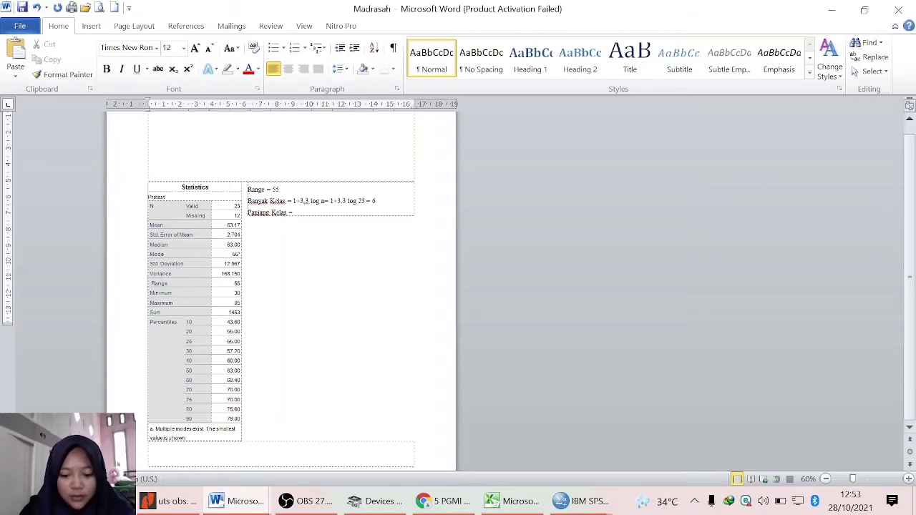
{"action": "type", "text": " Rang"}
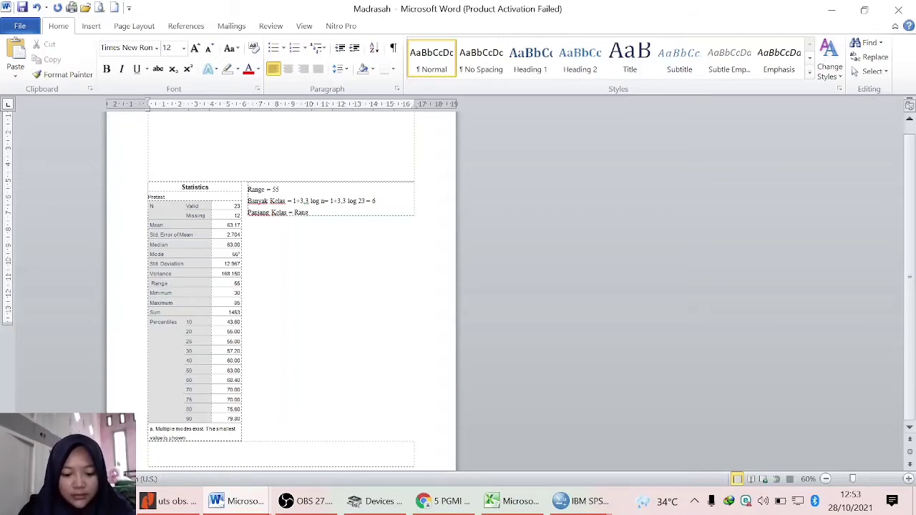
{"action": "type", "text": "e/"}
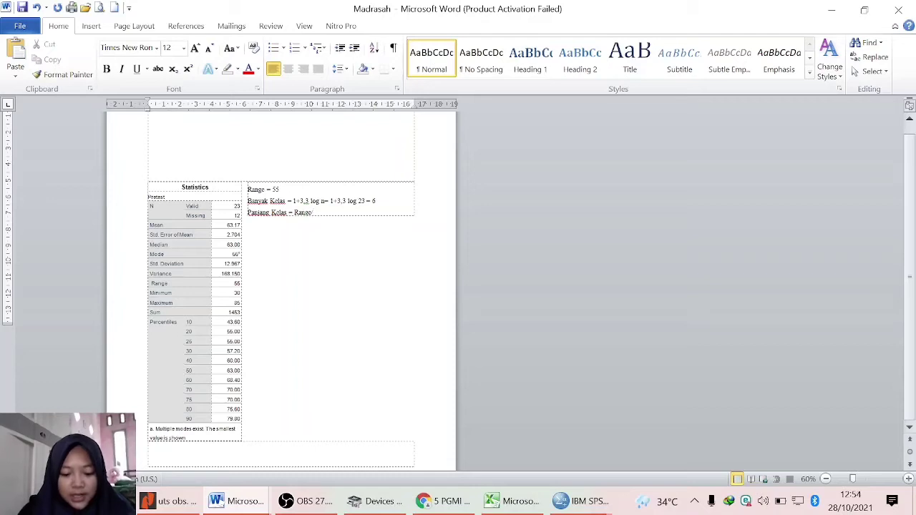
{"action": "type", "text": "b. kelas"}
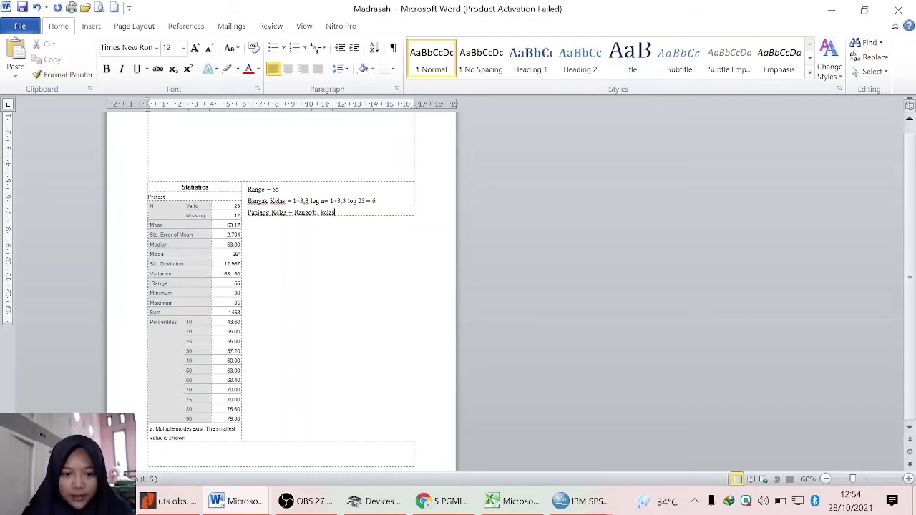
{"action": "type", "text": " ="}
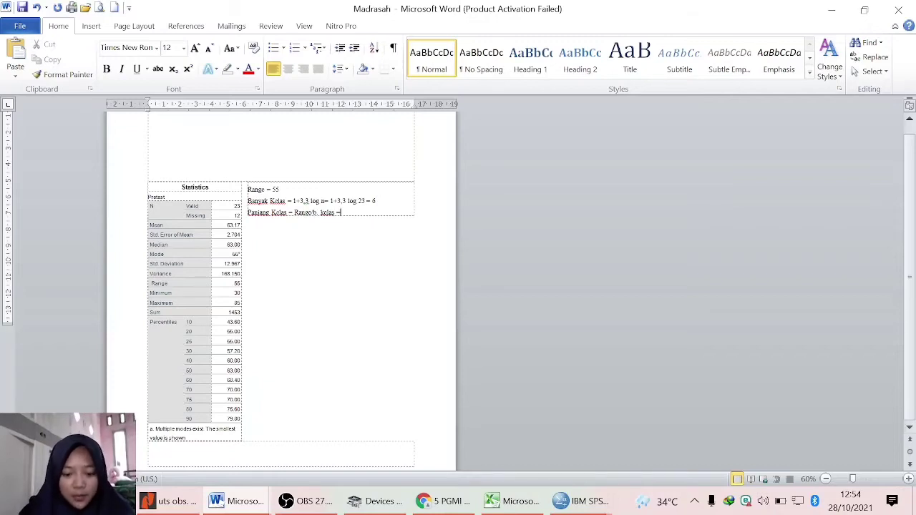
{"action": "type", "text": " 10"}
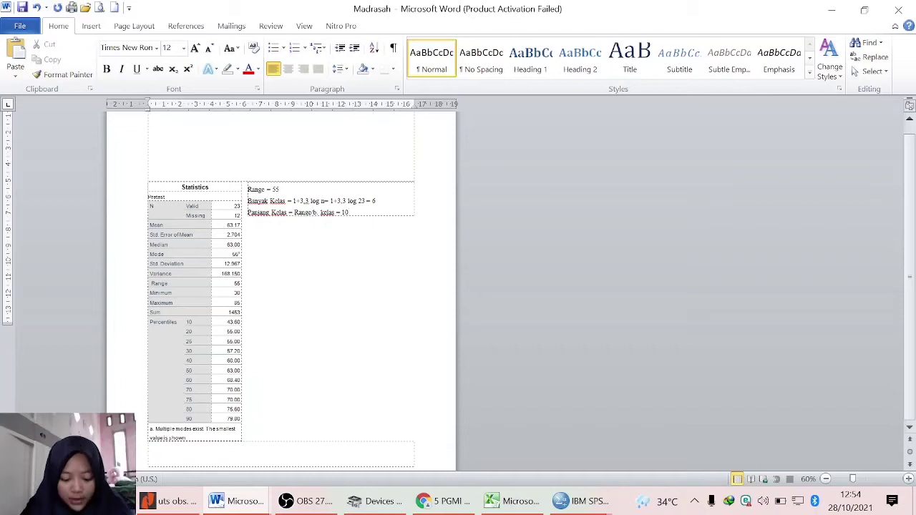
{"action": "key", "text": "Return"}
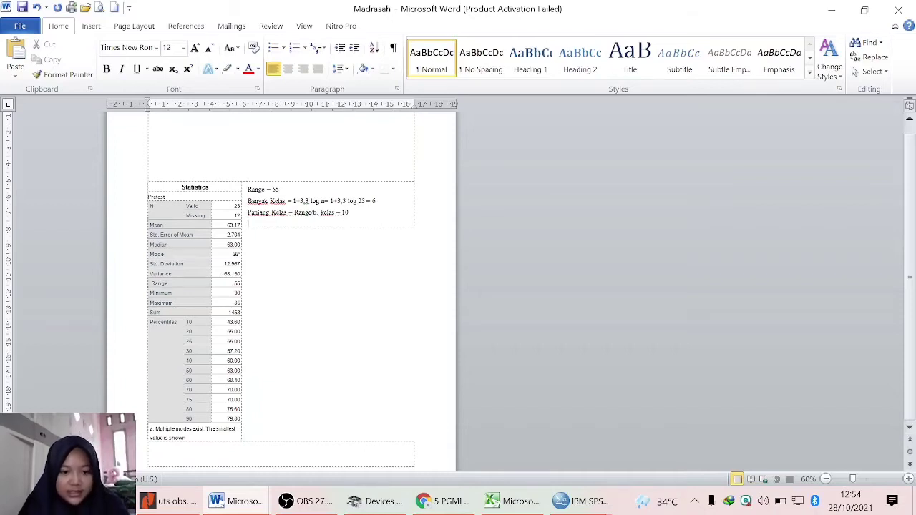
Step: Leave a blank line below Panjang Kelas and write the heading "Interval"
{"action": "key", "text": "Return"}
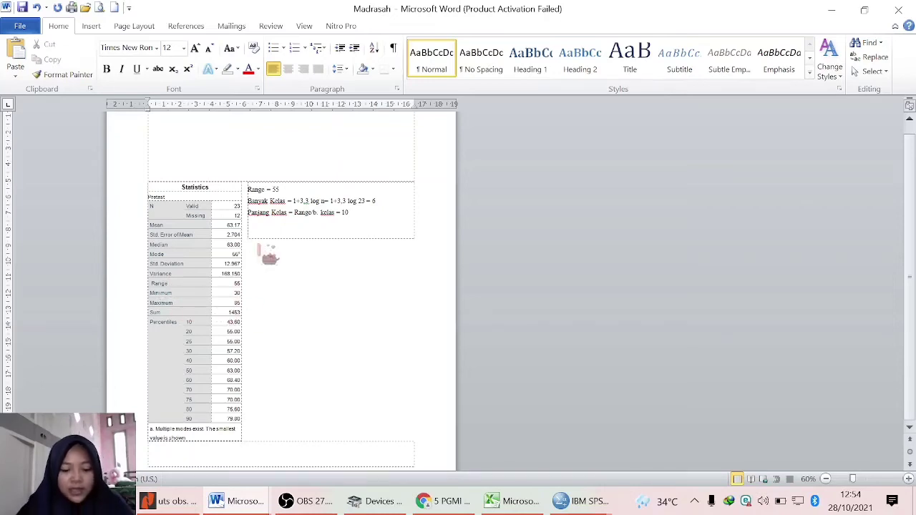
{"action": "type", "text": "Interv"}
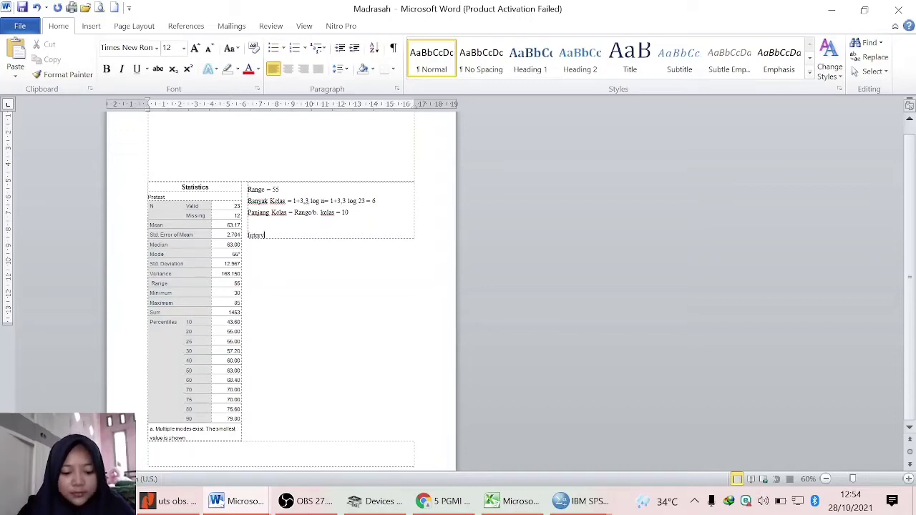
{"action": "type", "text": "al"}
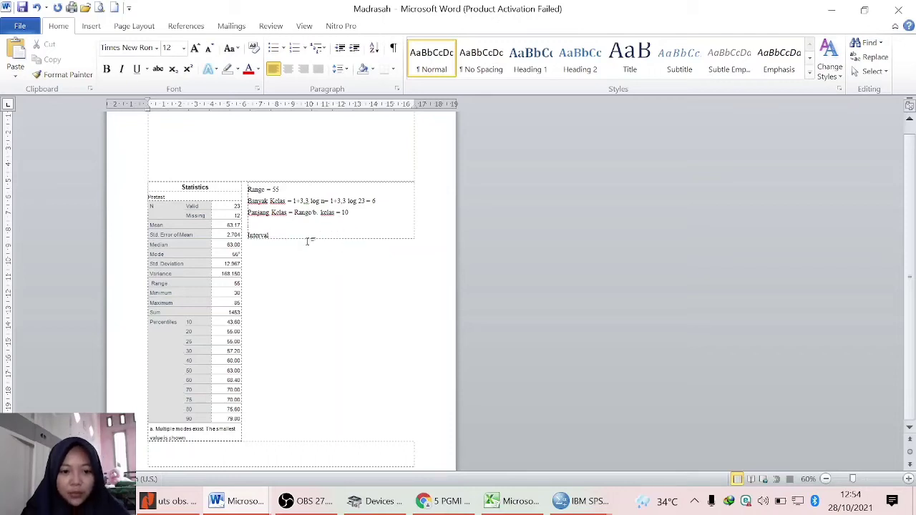
Step: Start a numbered list below the "Interval" heading with the first class "29-38"
{"action": "left_click", "coordinate": [278, 247]}
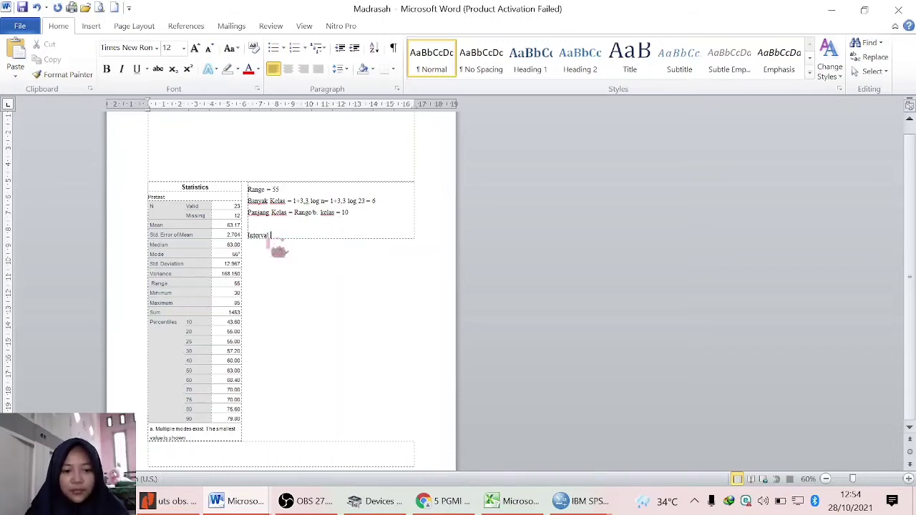
{"action": "key", "text": "Return"}
{"action": "type", "text": "1"}
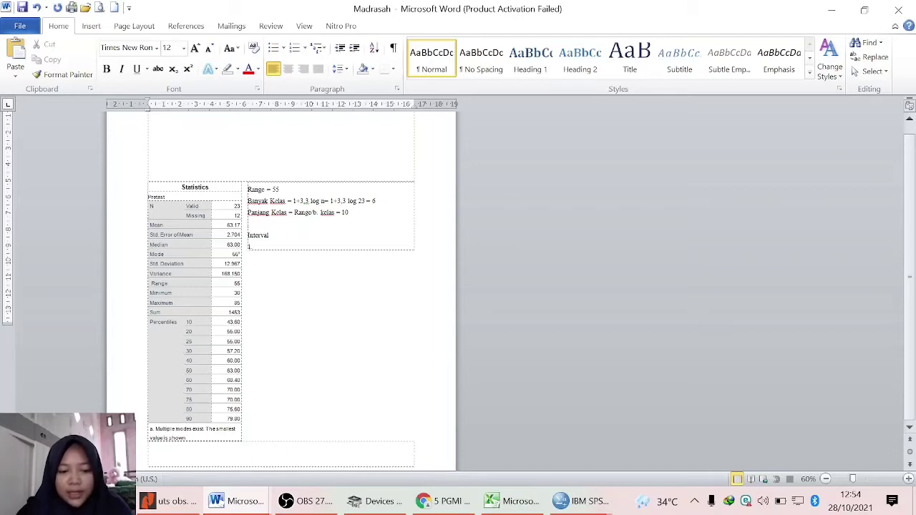
{"action": "type", "text": ". "}
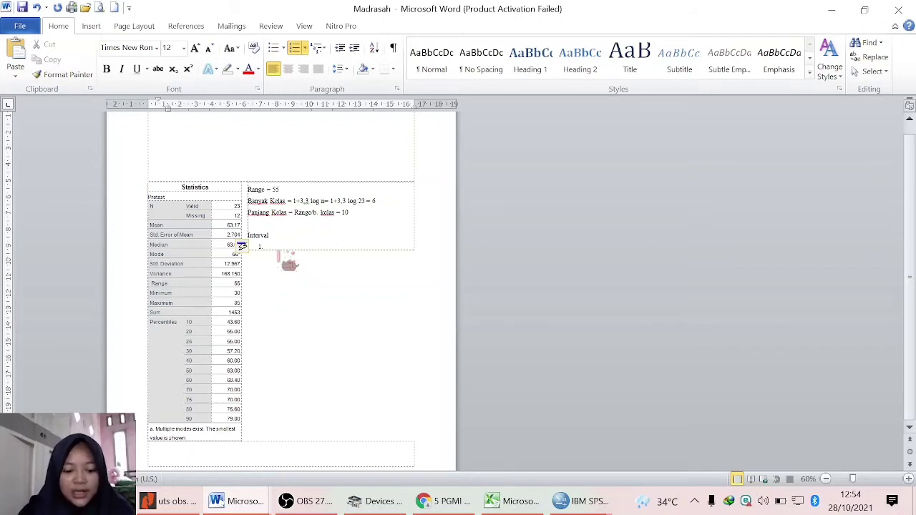
{"action": "type", "text": "29-"}
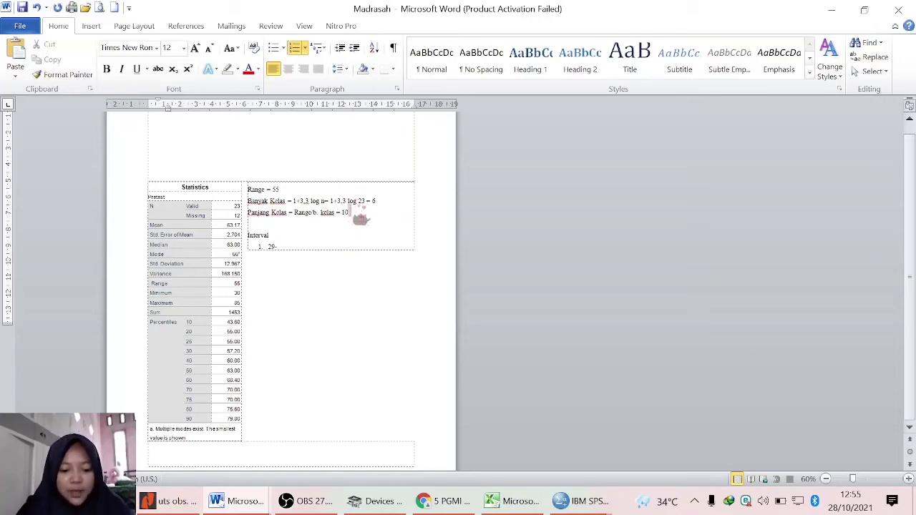
{"action": "type", "text": "38"}
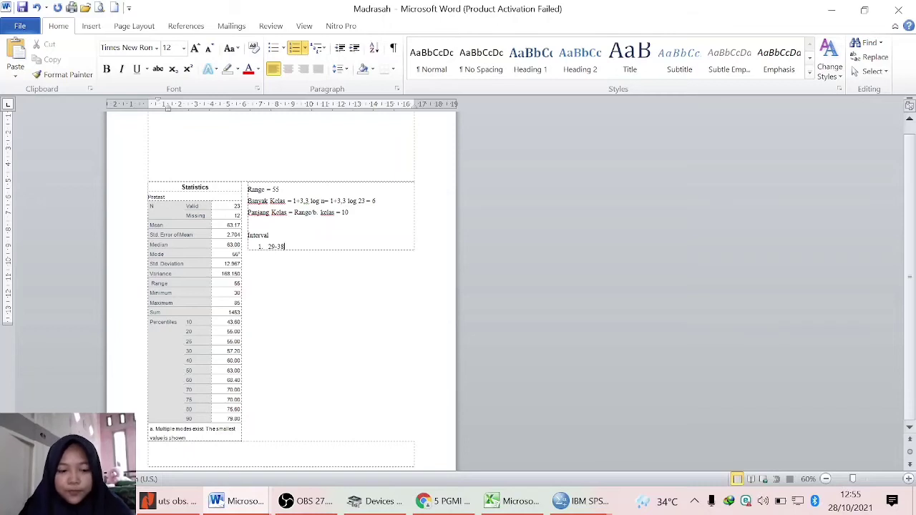
{"action": "key", "text": "Return"}
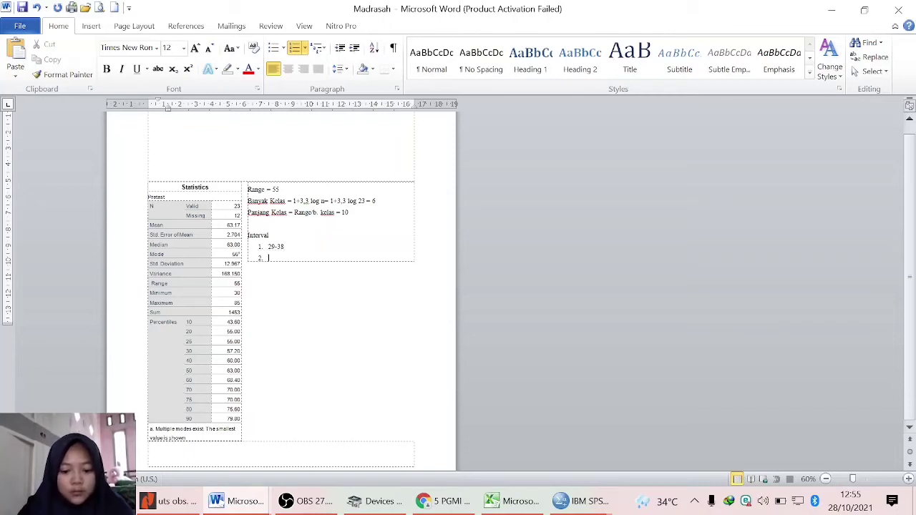
Step: Enter "39-48" as the second class in the interval list
{"action": "type", "text": "38"}
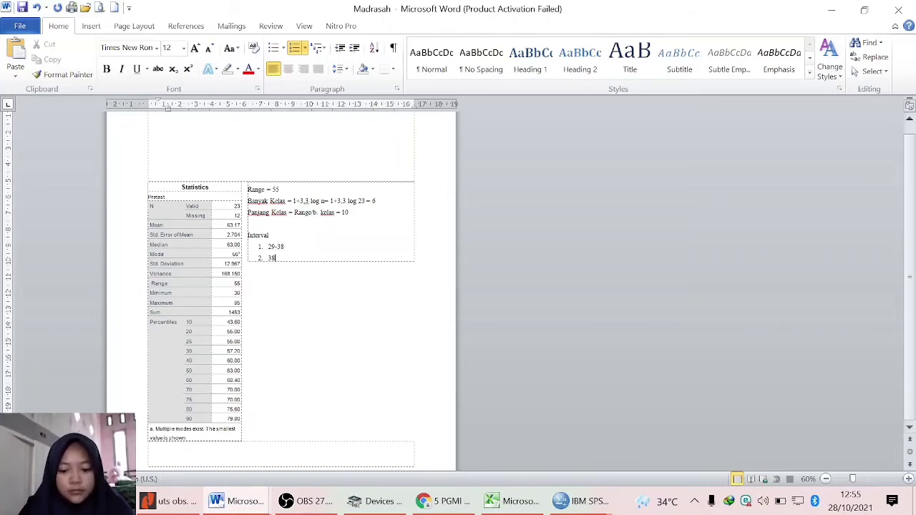
{"action": "type", "text": "-48"}
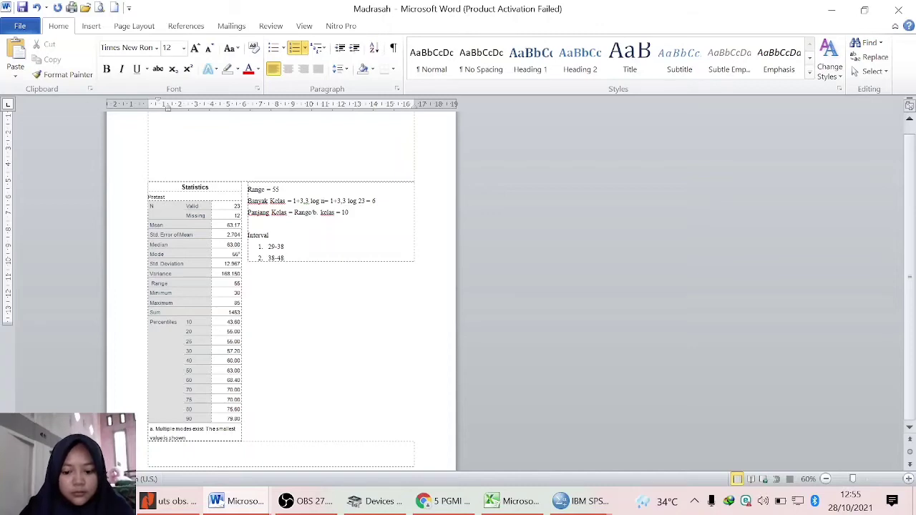
{"action": "key", "text": "Left"}
{"action": "key", "text": "Left"}
{"action": "key", "text": "Left"}
{"action": "key", "text": "BackSpace"}
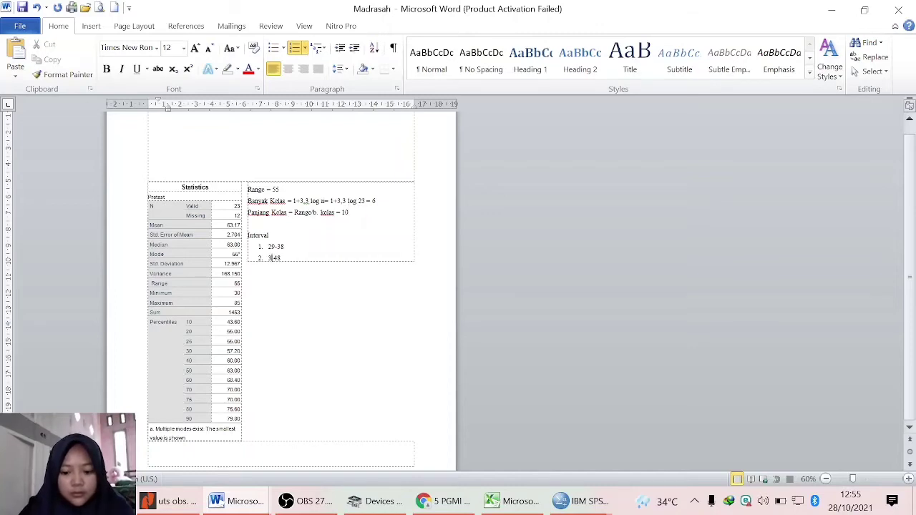
{"action": "type", "text": "9"}
{"action": "key", "text": "End"}
{"action": "key", "text": "Return"}
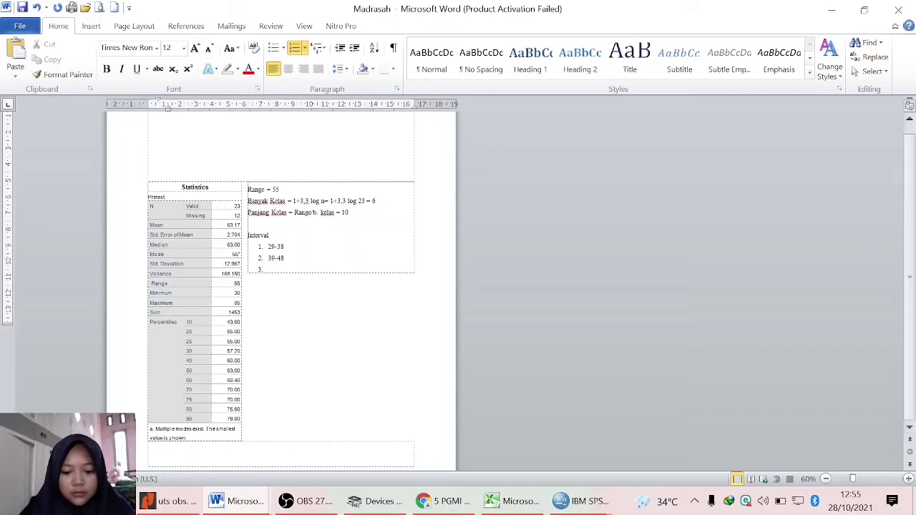
Step: Add "49-58" and "59-68" as the third and fourth classes in the interval list
{"action": "type", "text": "3"}
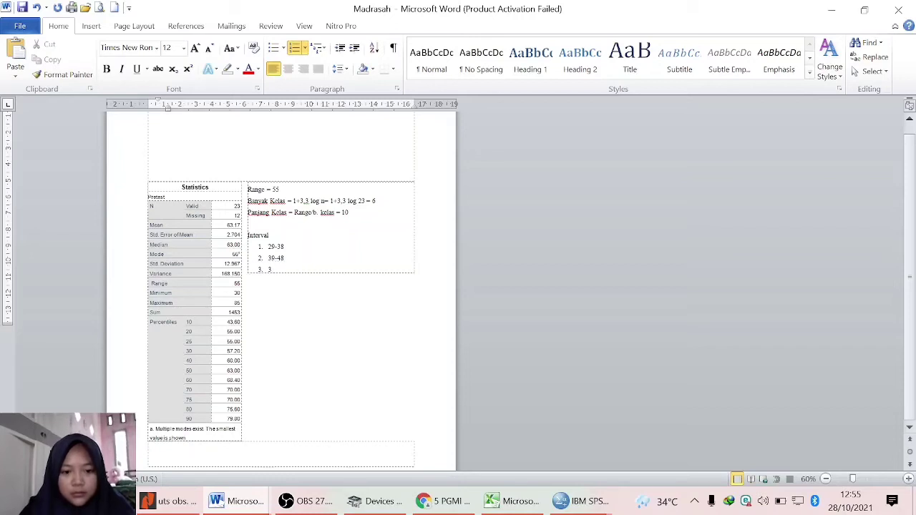
{"action": "key", "text": "BackSpace"}
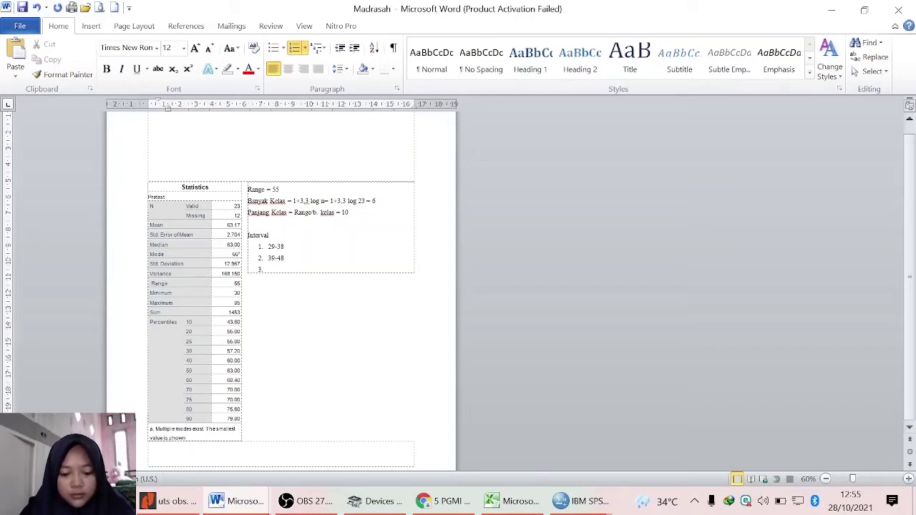
{"action": "type", "text": "49-"}
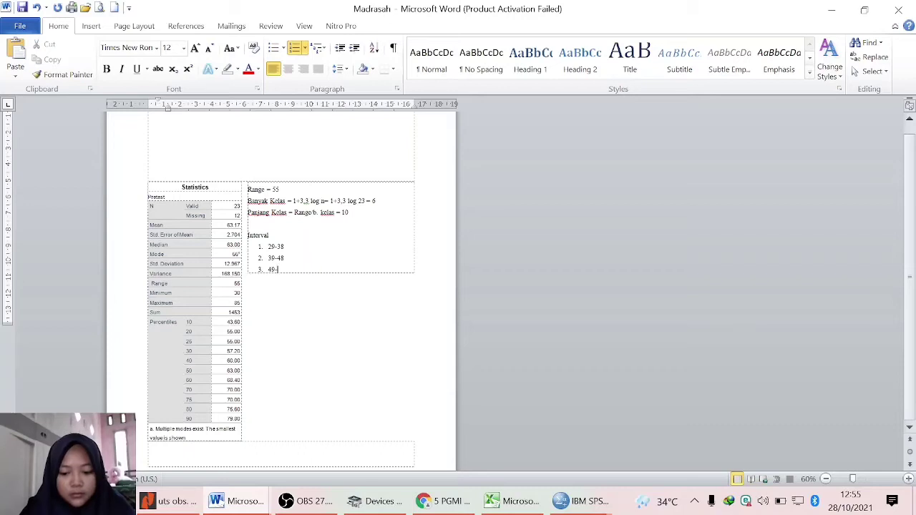
{"action": "type", "text": "58"}
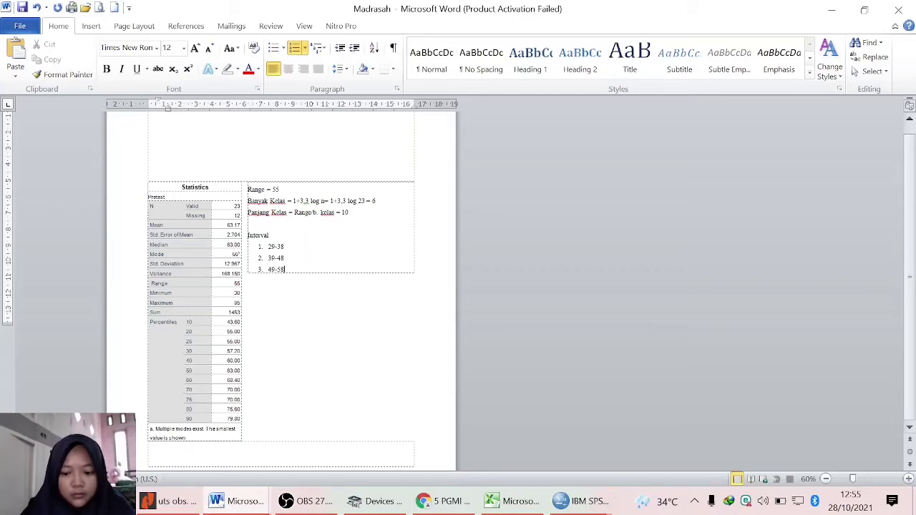
{"action": "key", "text": "Return"}
{"action": "type", "text": "59"}
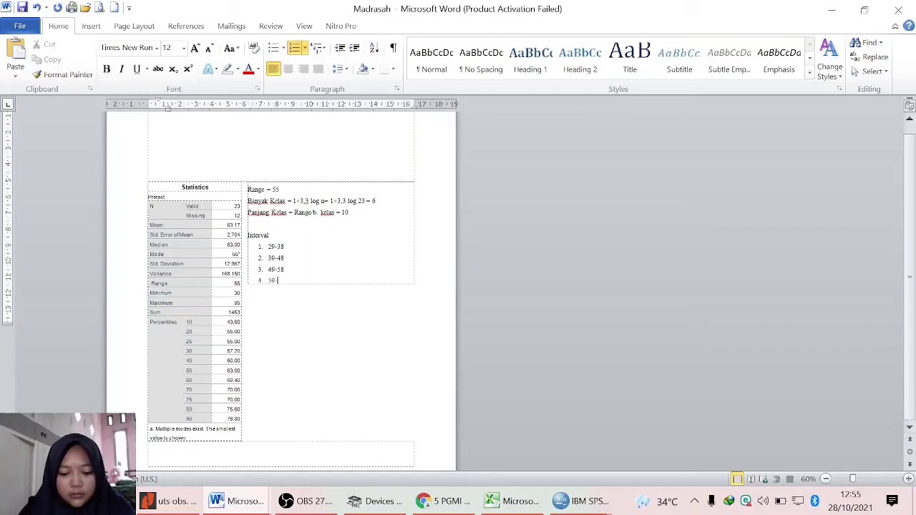
{"action": "type", "text": "-68"}
{"action": "key", "text": "Return"}
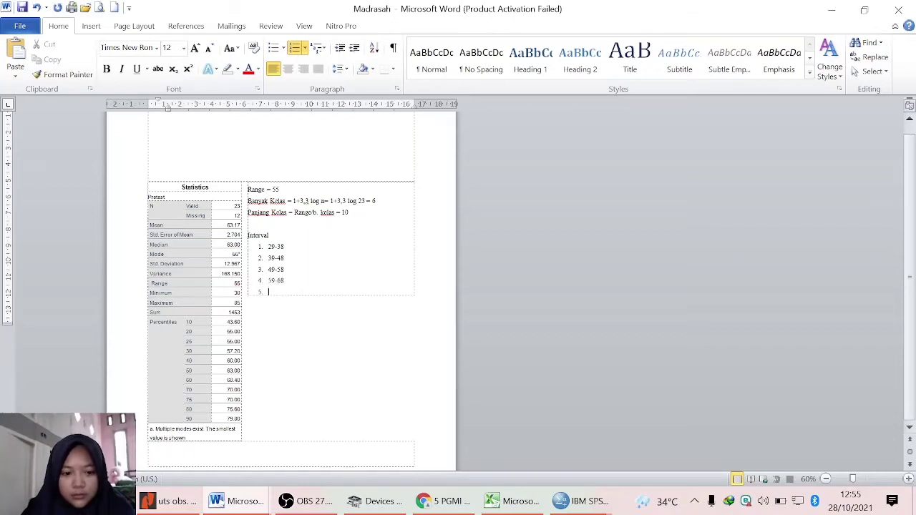
Step: Complete the interval list with "69-78" and "79-88" as the fifth and sixth classes
{"action": "type", "text": "69"}
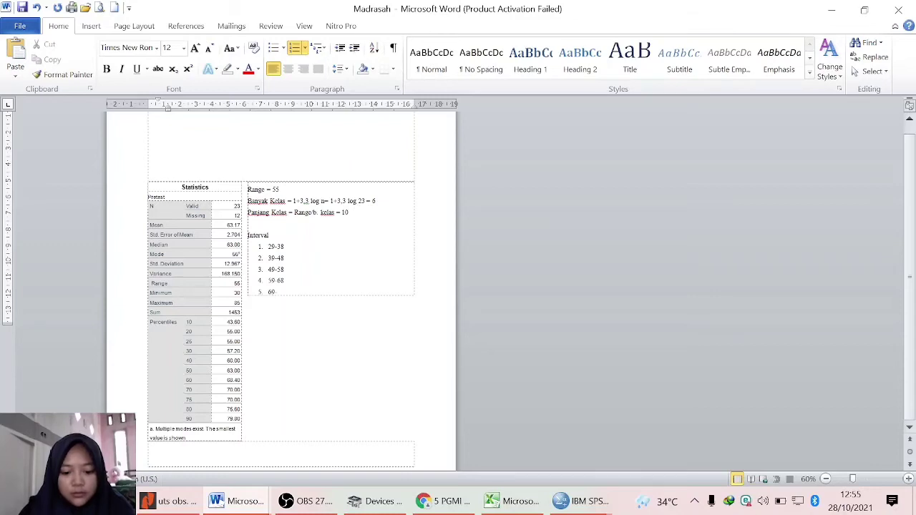
{"action": "type", "text": " -78"}
{"action": "key", "text": "Return"}
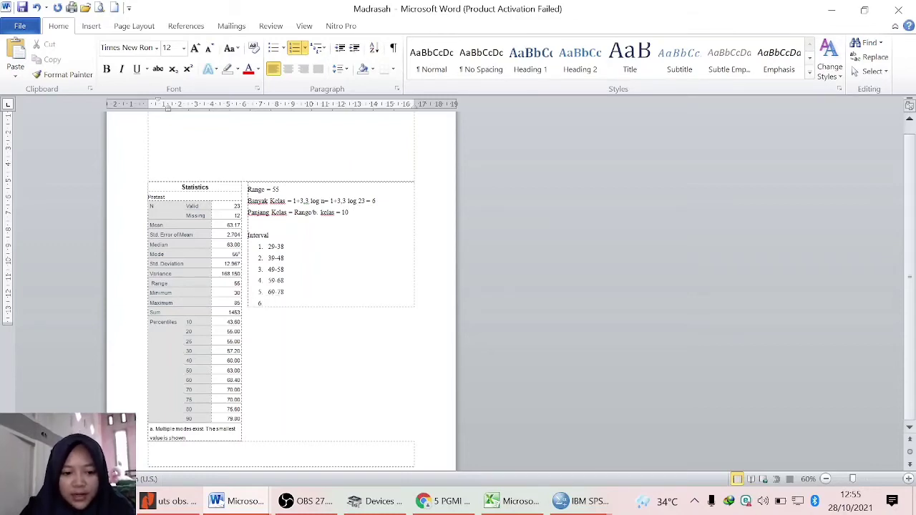
{"action": "type", "text": "79"}
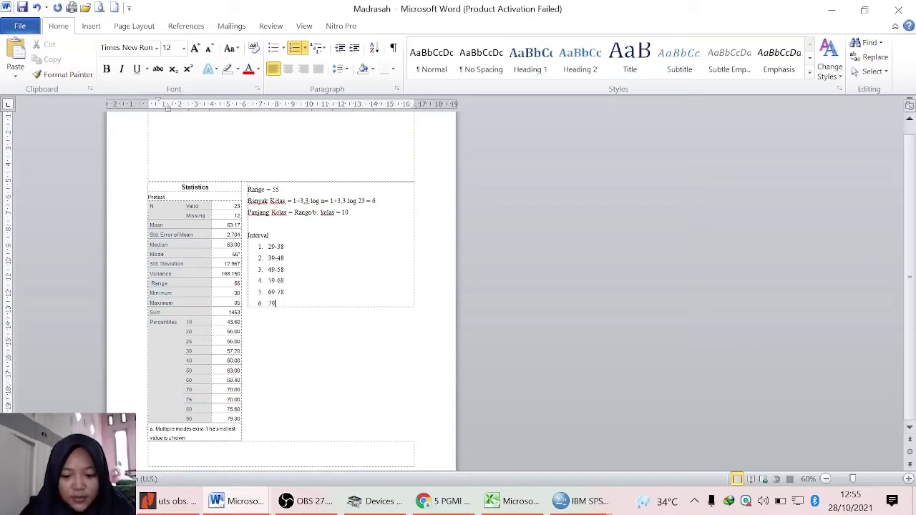
{"action": "type", "text": "-88"}
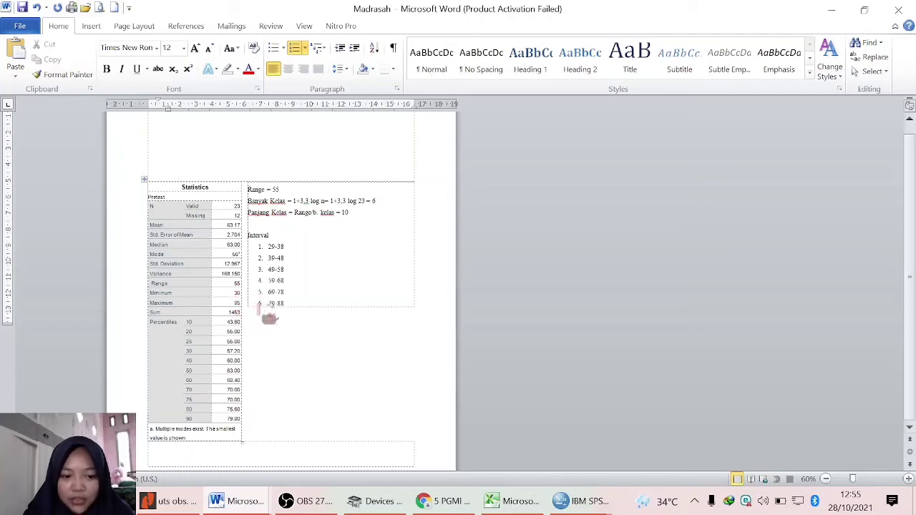
{"action": "left_click", "coordinate": [309, 319]}
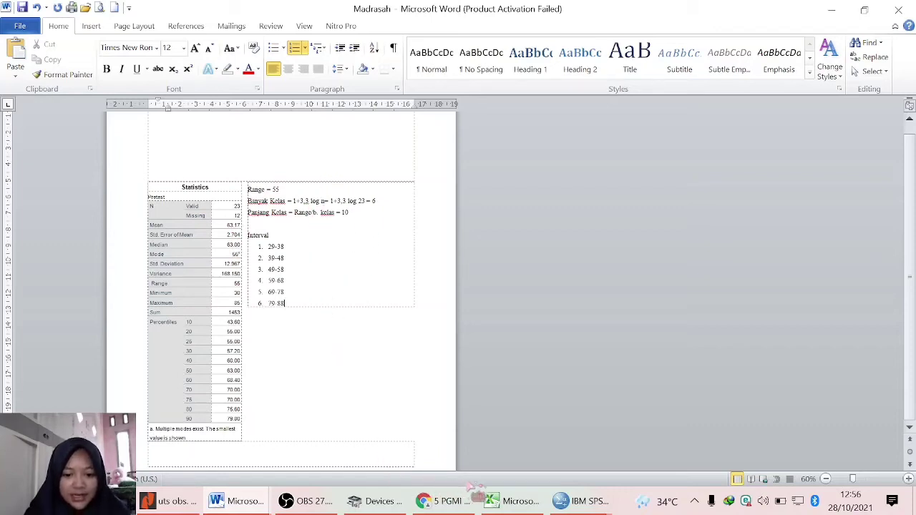
Step: Switch to the SPSS Data Editor and start Recode into Different Variables with Pretest as the input variable
{"action": "mouse_move", "coordinate": [581, 508]}
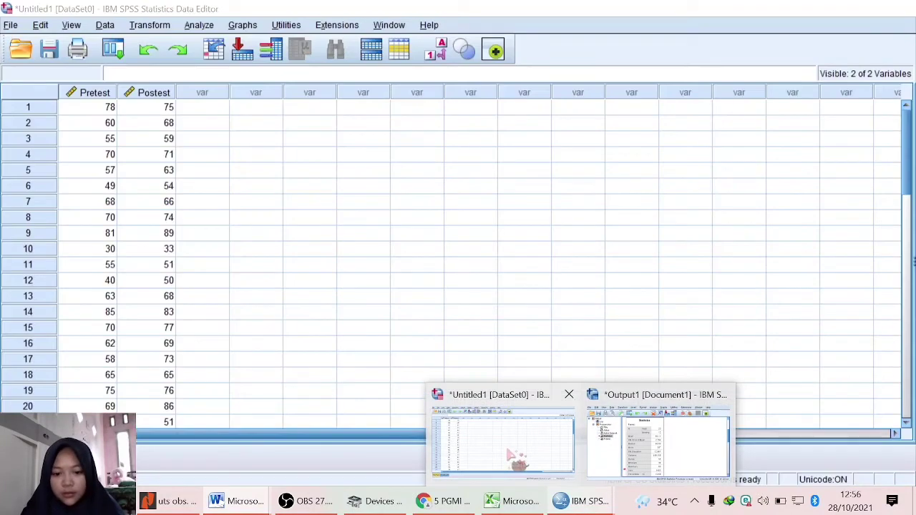
{"action": "left_click", "coordinate": [501, 438]}
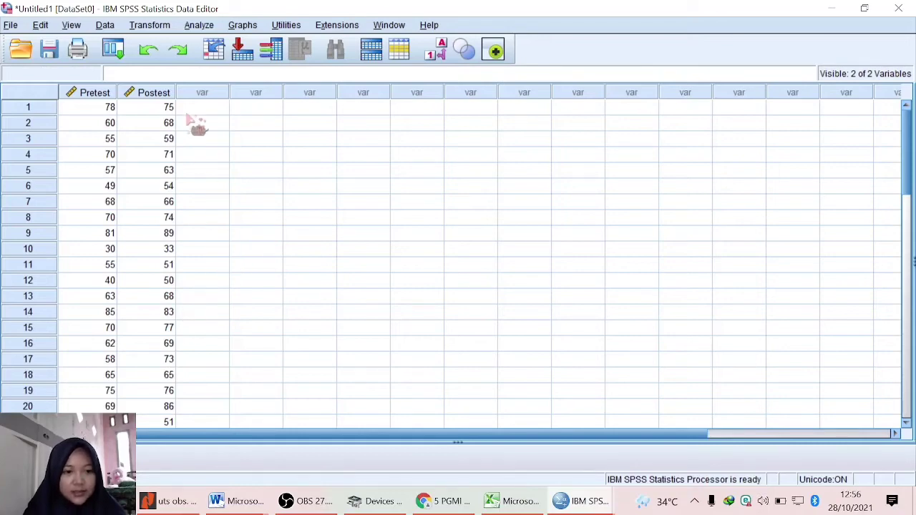
{"action": "left_click", "coordinate": [149, 27]}
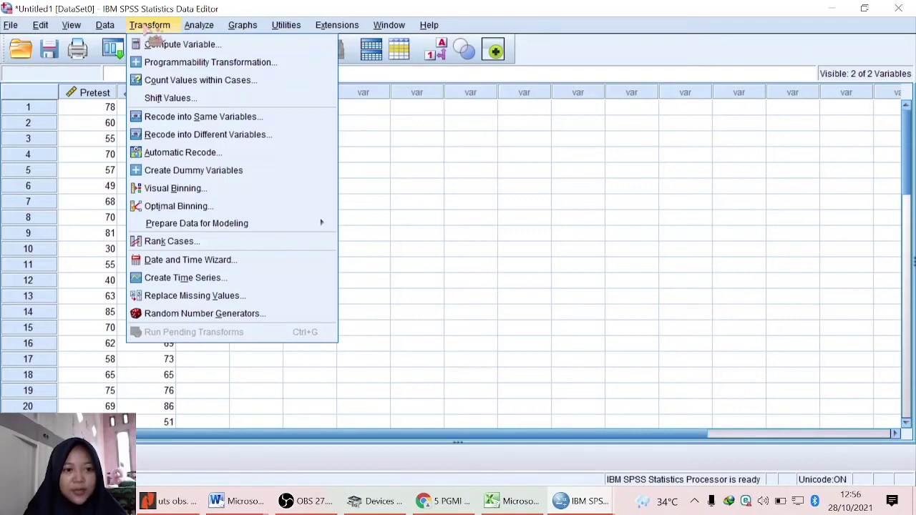
{"action": "left_click", "coordinate": [194, 141]}
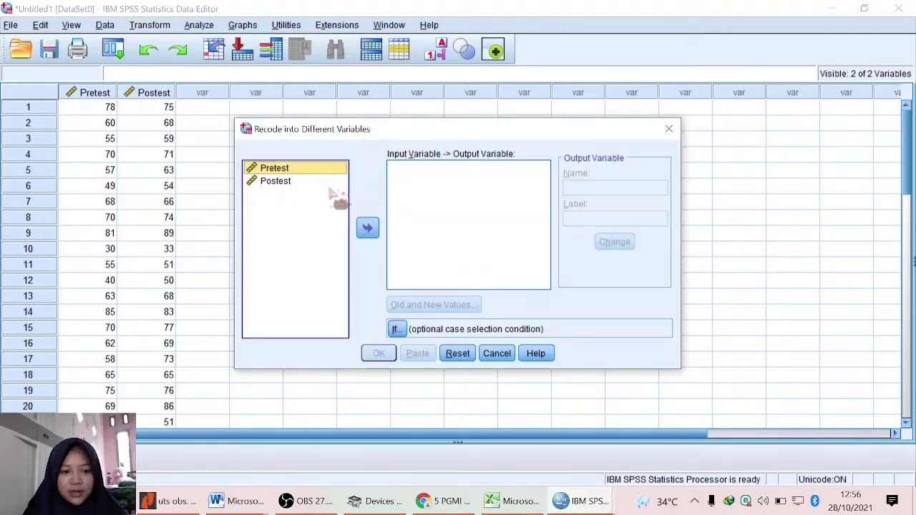
{"action": "left_click", "coordinate": [368, 228]}
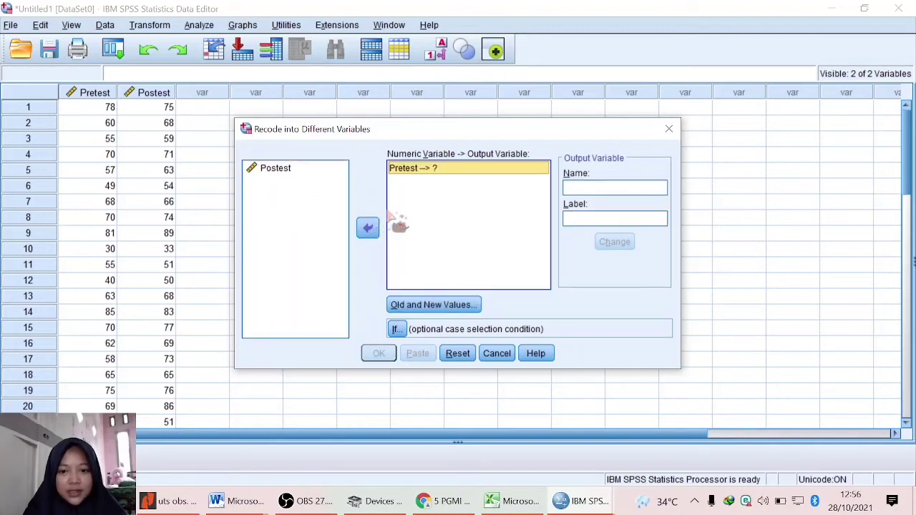
Step: Name the output variable for Pretest "PretestIn", label it "IntervalPretest" and apply the change
{"action": "left_click", "coordinate": [586, 188]}
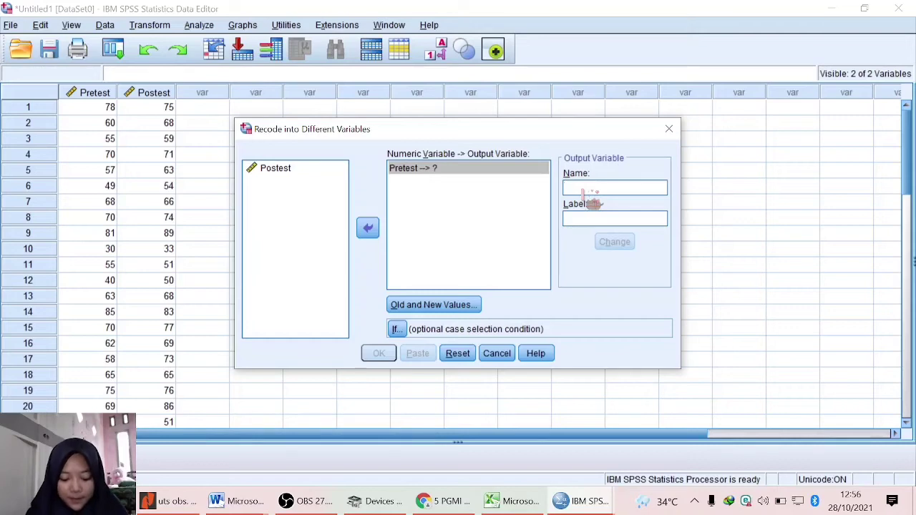
{"action": "type", "text": "Pretest"}
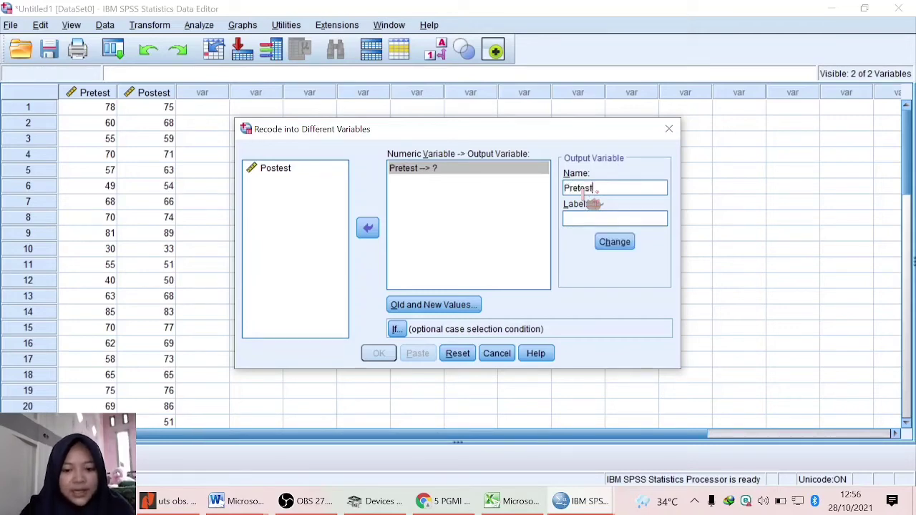
{"action": "type", "text": " In"}
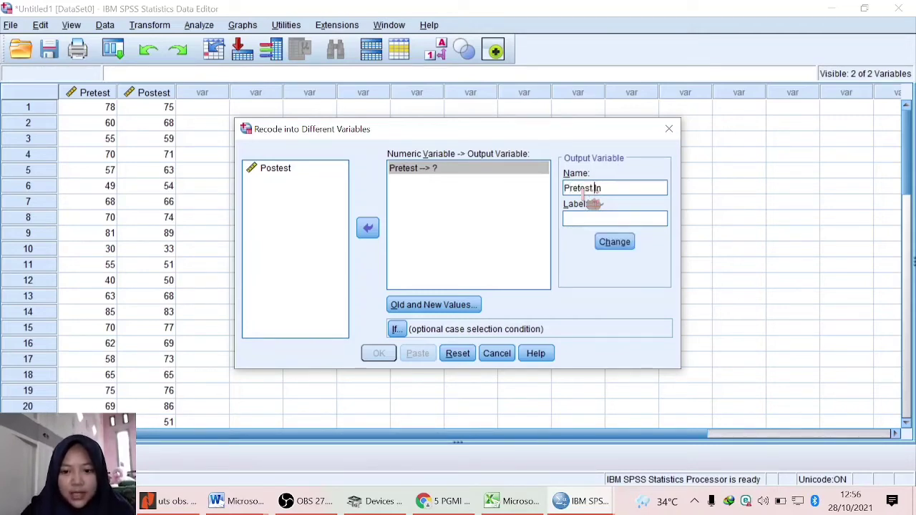
{"action": "key", "text": "BackSpace"}
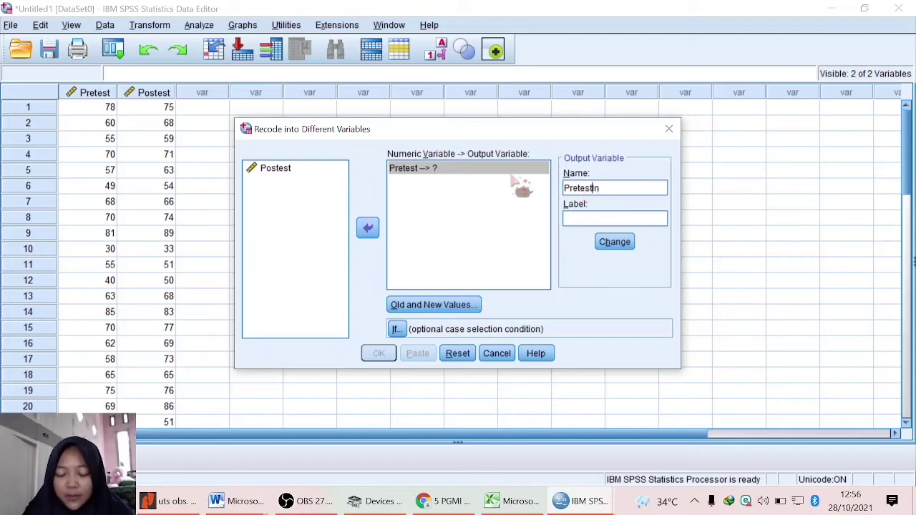
{"action": "left_click", "coordinate": [592, 223]}
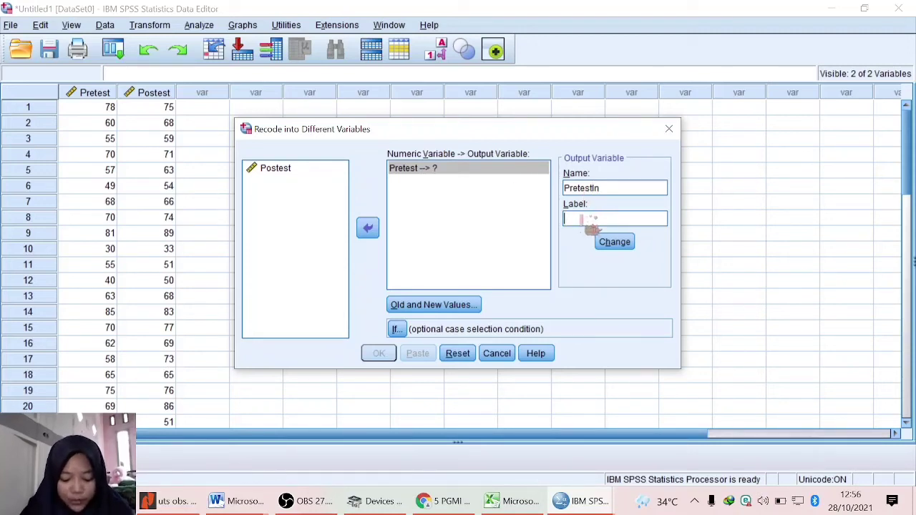
{"action": "type", "text": "Interva"}
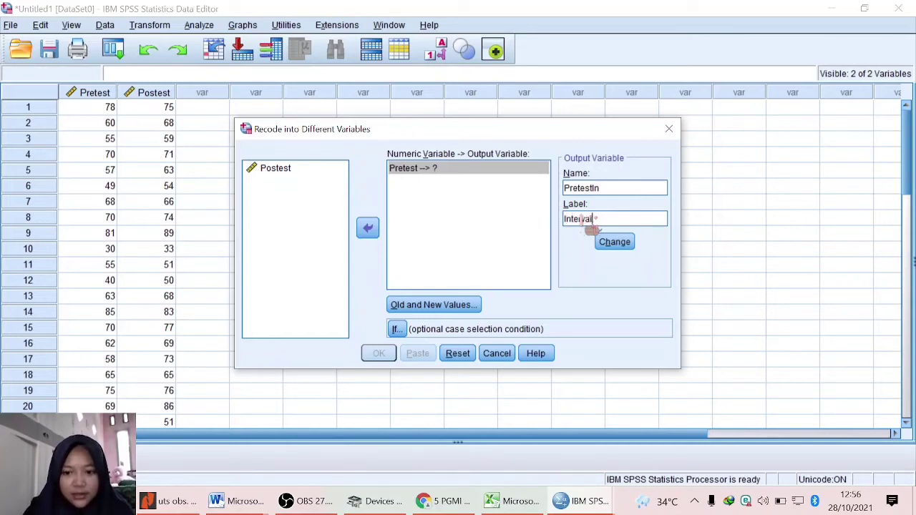
{"action": "type", "text": "l"}
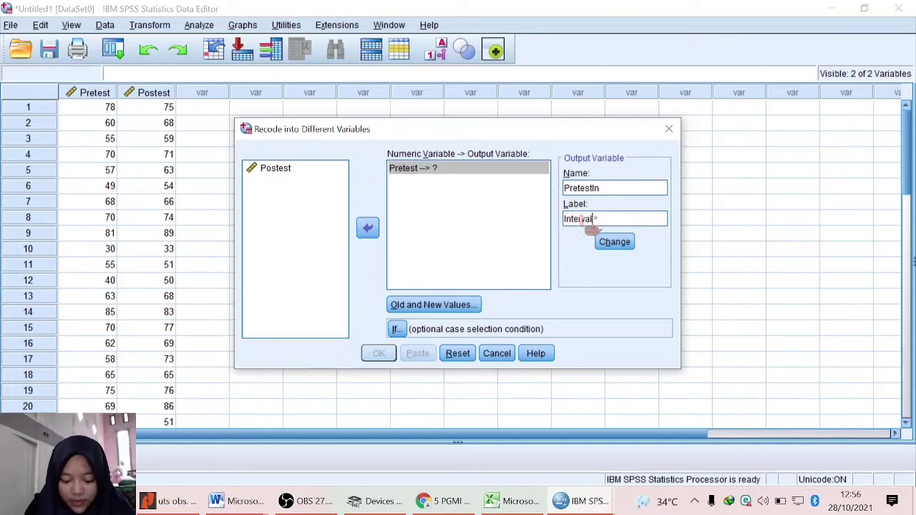
{"action": "type", "text": "Pretest"}
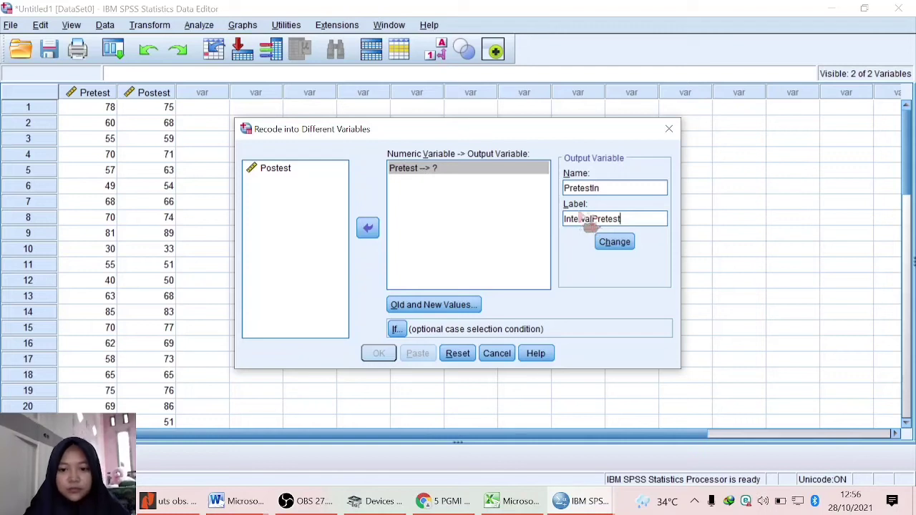
{"action": "left_click", "coordinate": [614, 243]}
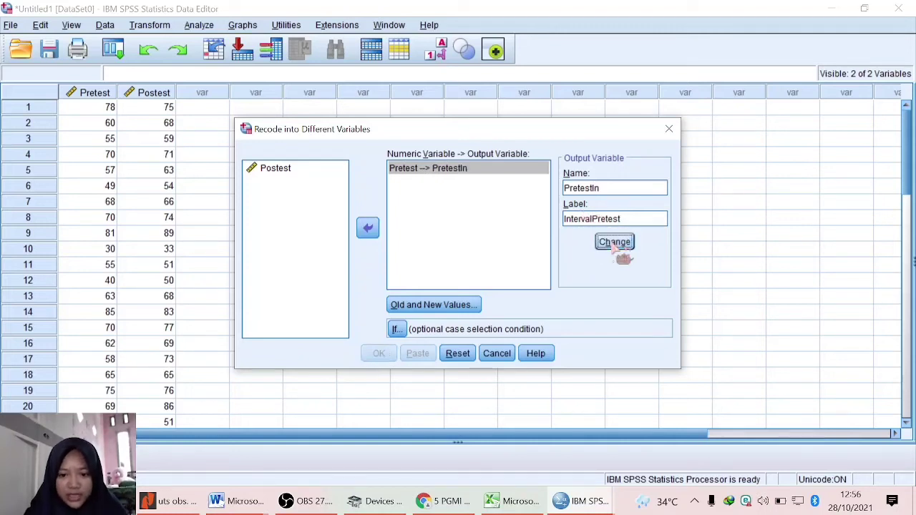
Step: Open the old and new value definitions for the Pretest recode and choose a range as the old value
{"action": "left_click", "coordinate": [450, 309]}
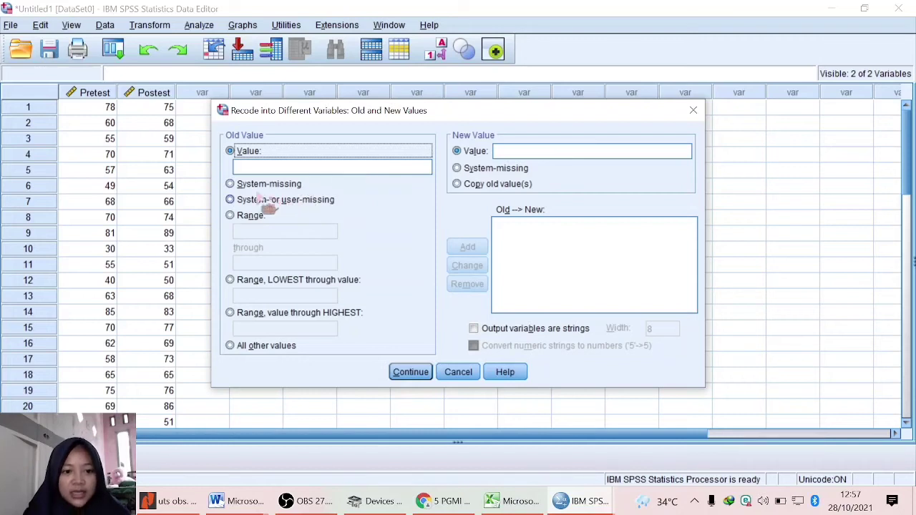
{"action": "left_click", "coordinate": [239, 216]}
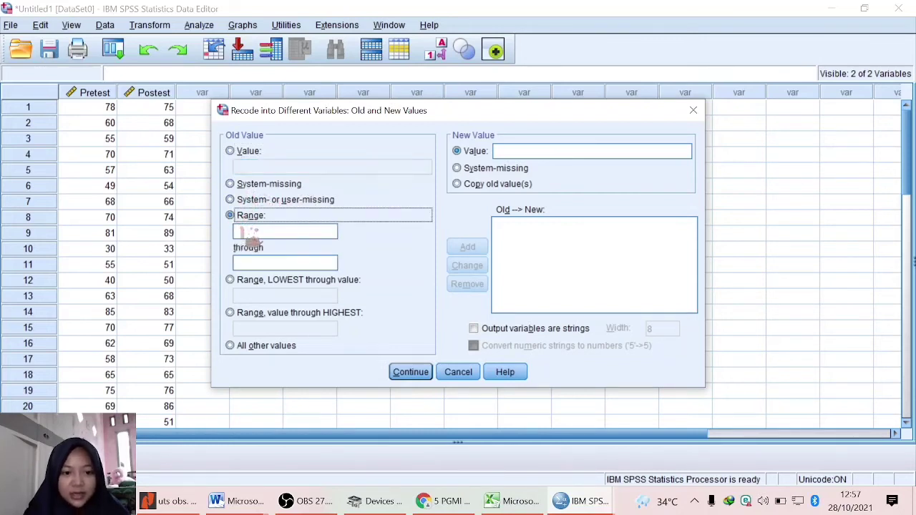
{"action": "left_click", "coordinate": [243, 231]}
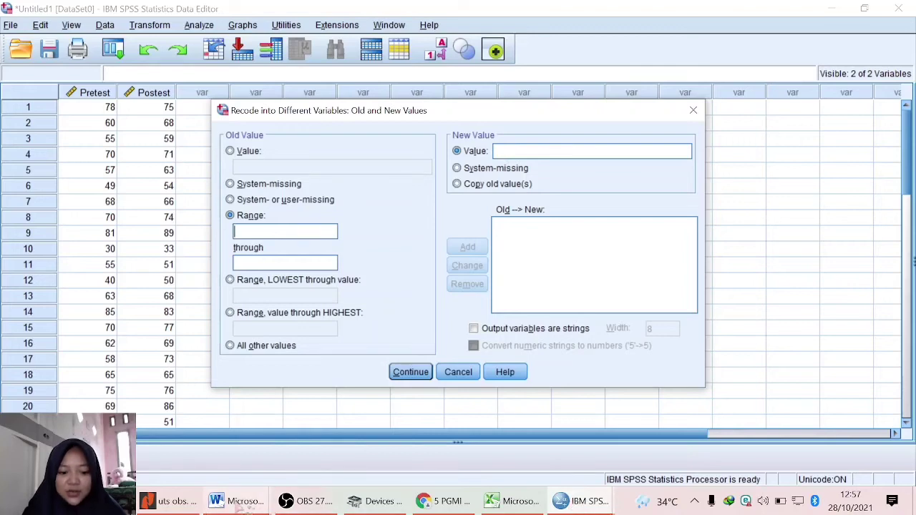
Step: Check the class interval list in the Madrasah Word document and return to the SPSS recode dialog
{"action": "mouse_move", "coordinate": [243, 504]}
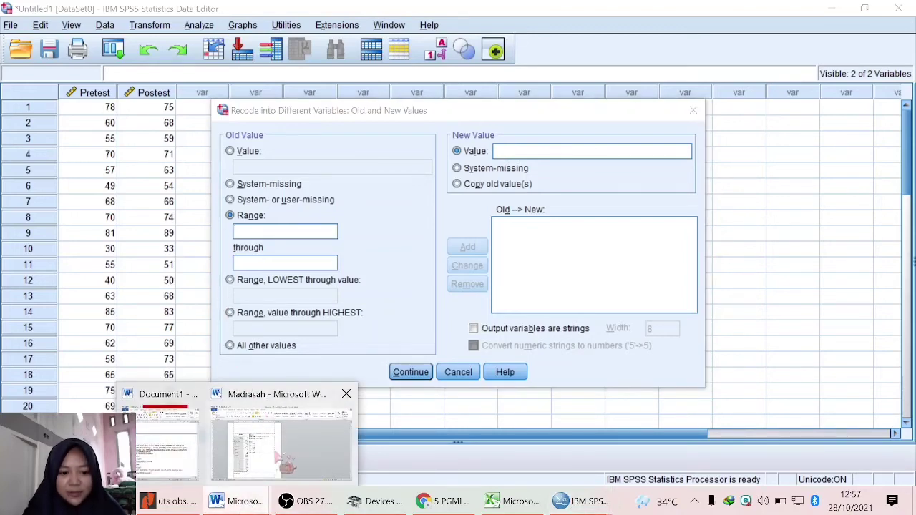
{"action": "left_click", "coordinate": [280, 444]}
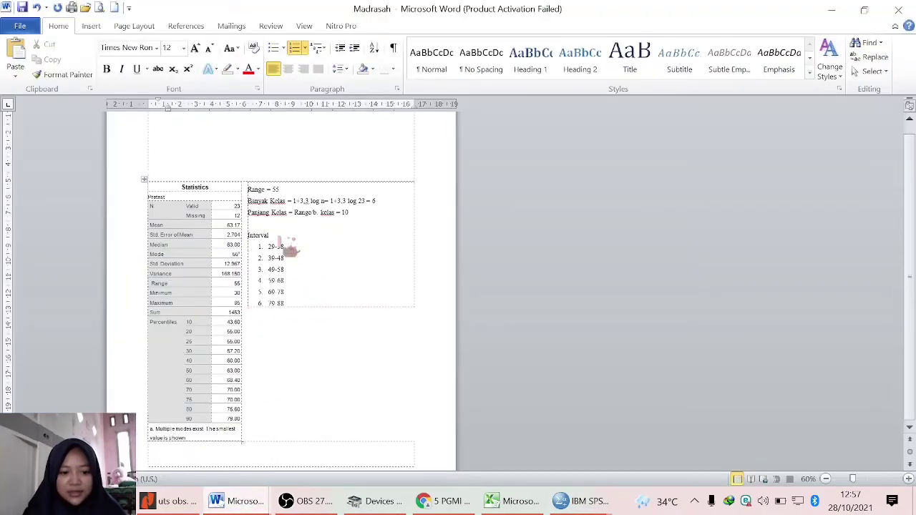
{"action": "left_click", "coordinate": [292, 330]}
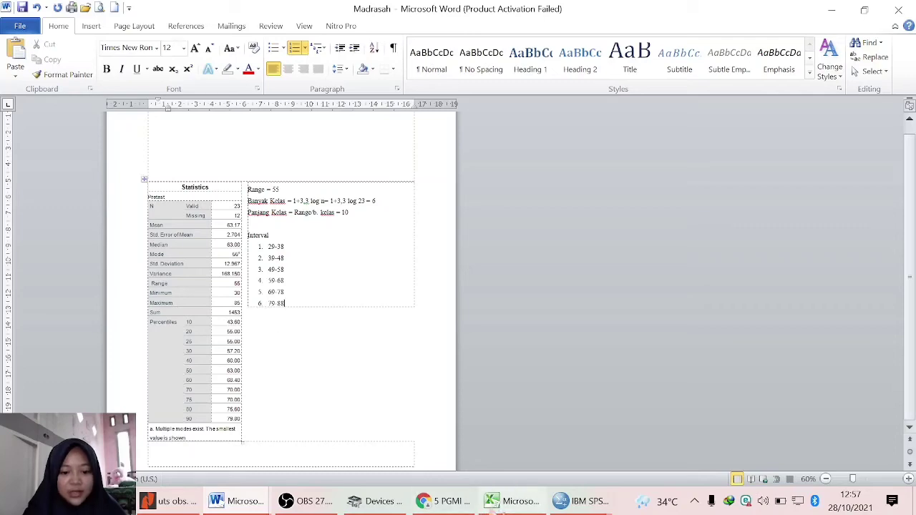
{"action": "mouse_move", "coordinate": [580, 501]}
{"action": "left_click", "coordinate": [508, 437]}
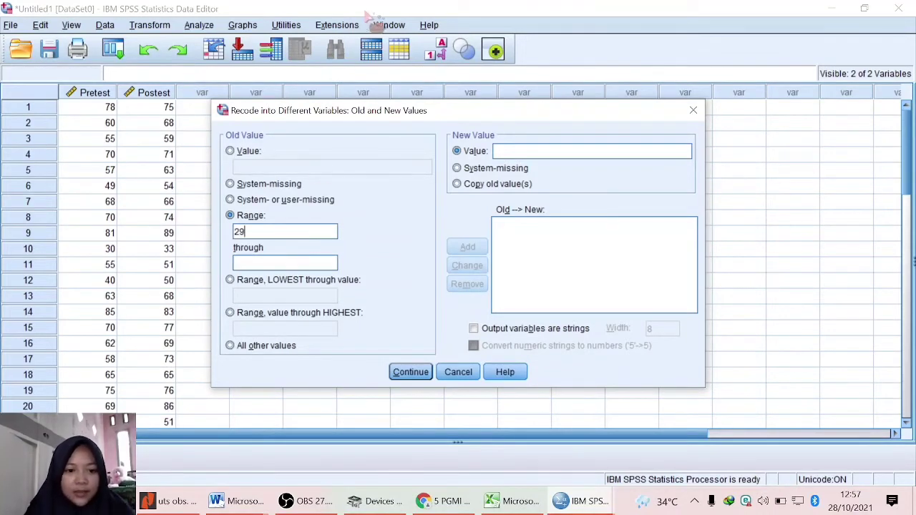
Step: Add a recode rule that turns the range 29 through 38 into the new value 1
{"action": "key", "text": "Tab"}
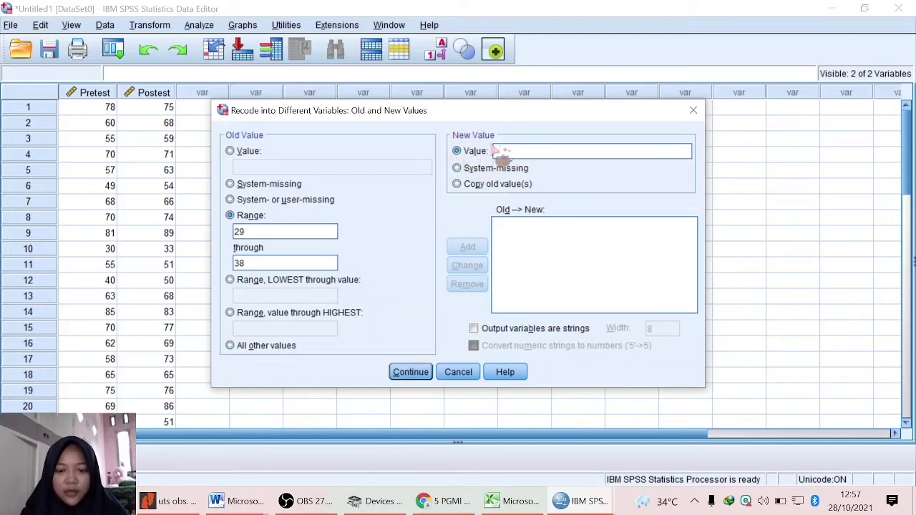
{"action": "type", "text": "1"}
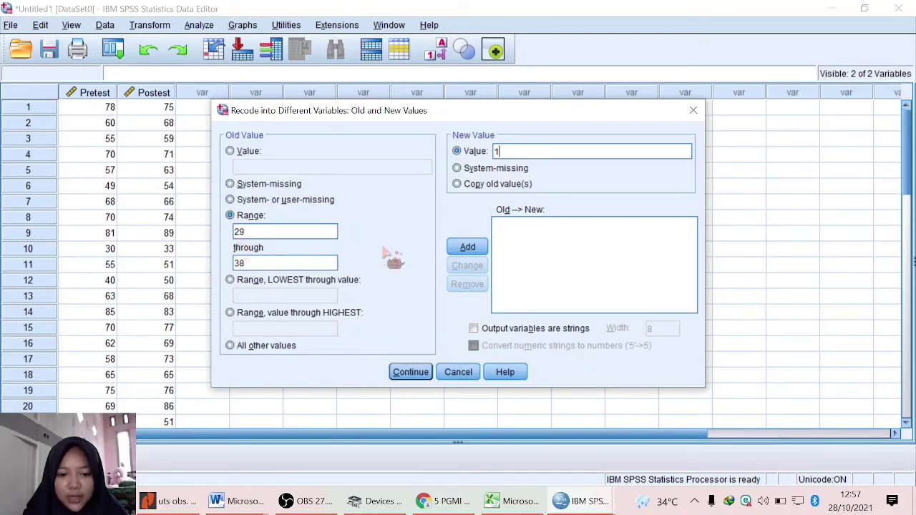
{"action": "left_click", "coordinate": [466, 247]}
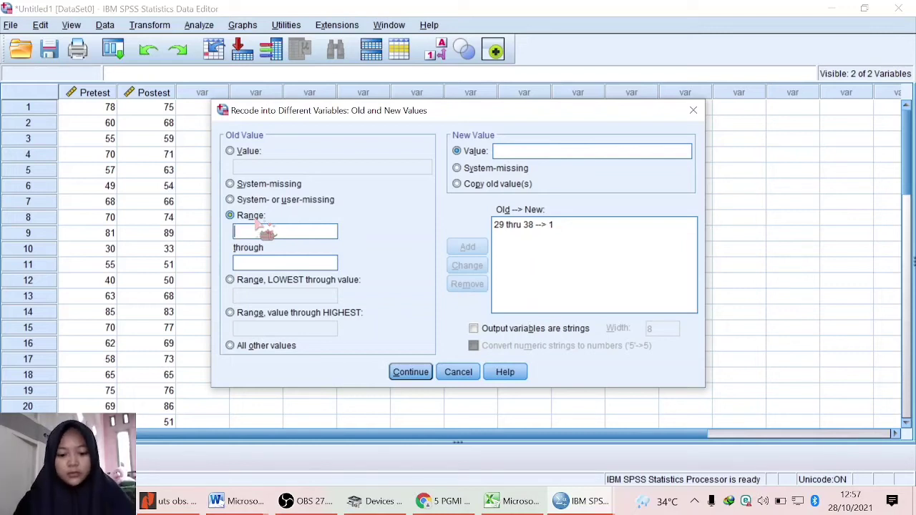
Step: Add a recode rule that turns the range 39 through 48 into the new value 2
{"action": "type", "text": "39"}
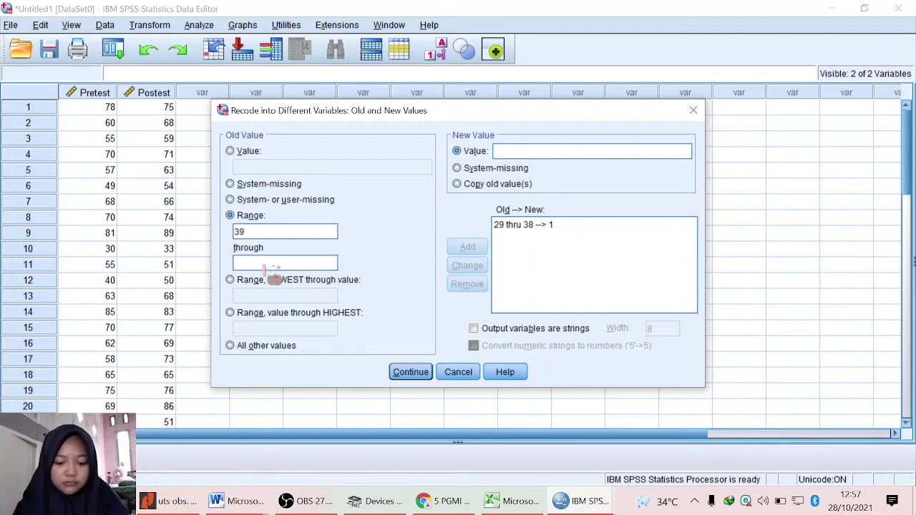
{"action": "left_click", "coordinate": [274, 265]}
{"action": "type", "text": "4"}
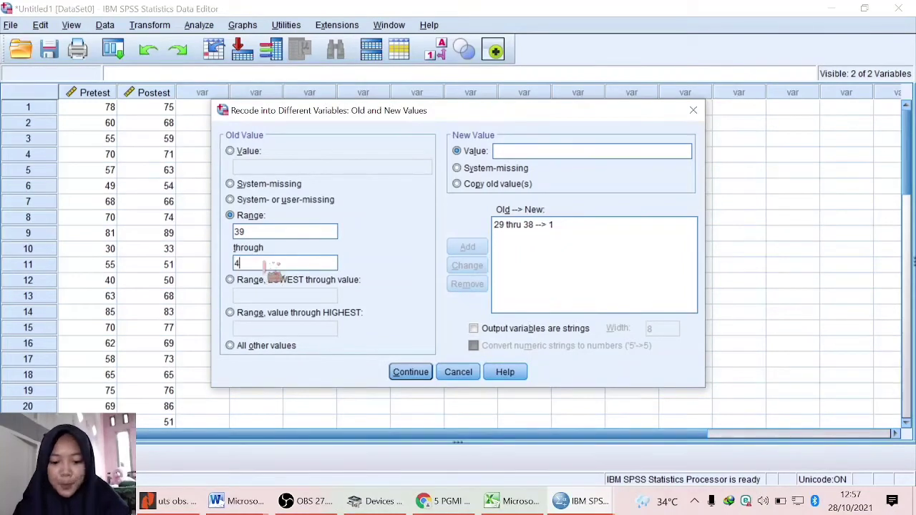
{"action": "type", "text": "8"}
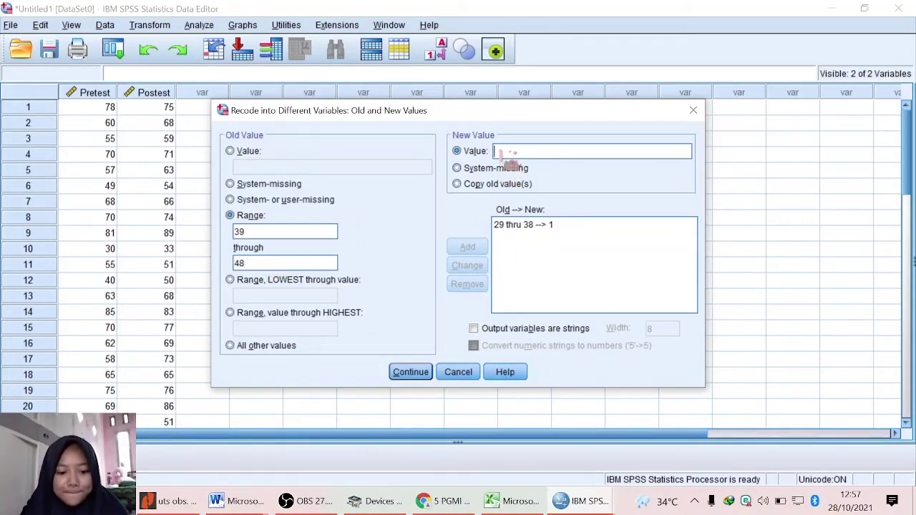
{"action": "type", "text": "2"}
{"action": "left_click", "coordinate": [466, 246]}
Step: Add a recode rule that turns the range 49 through 58 into the new value 3
{"action": "left_click", "coordinate": [285, 231]}
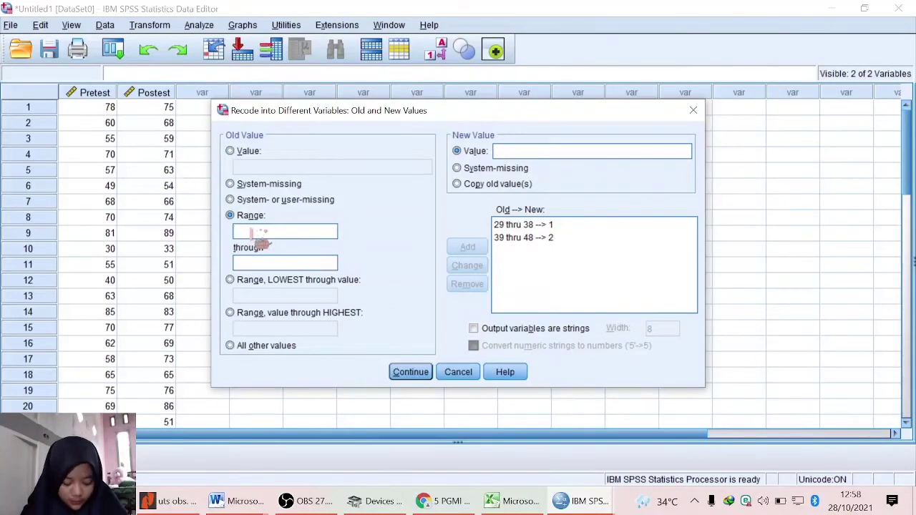
{"action": "type", "text": "5"}
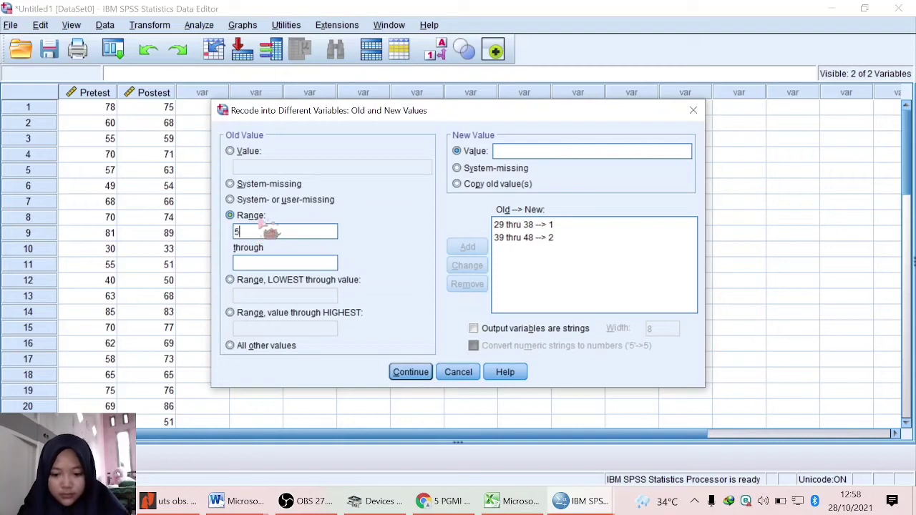
{"action": "key", "text": "BackSpace"}
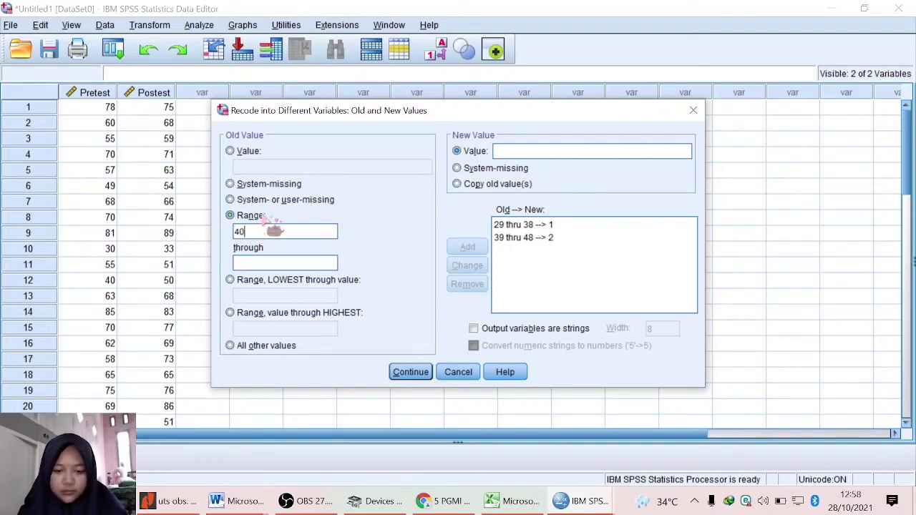
{"action": "type", "text": "40"}
{"action": "key", "text": "BackSpace"}
{"action": "type", "text": "9"}
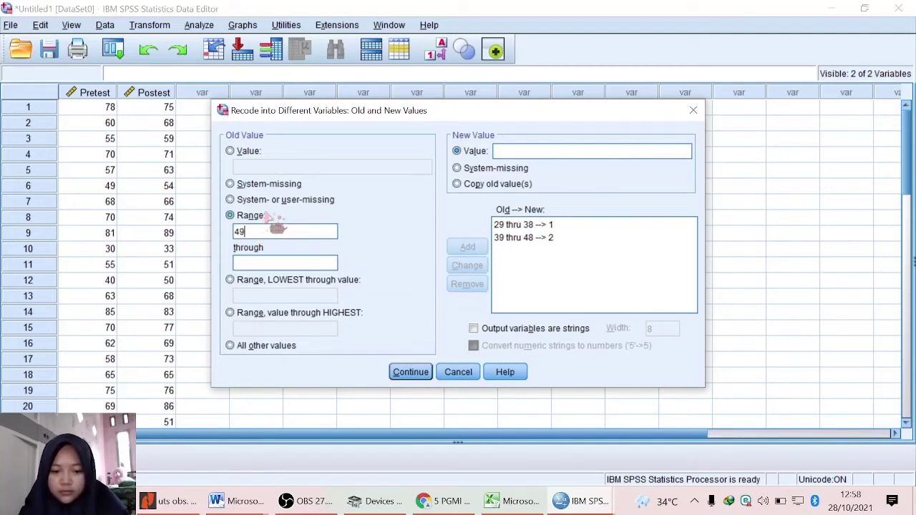
{"action": "left_click", "coordinate": [275, 264]}
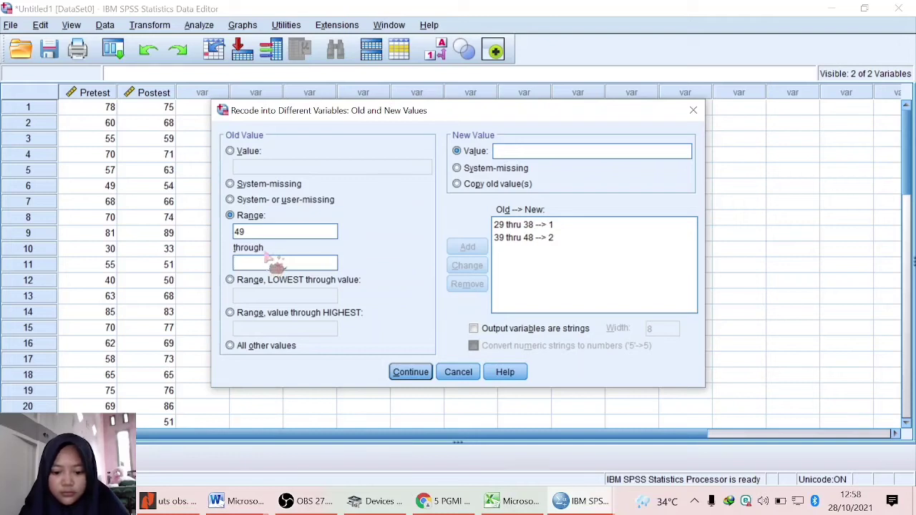
{"action": "type", "text": "58"}
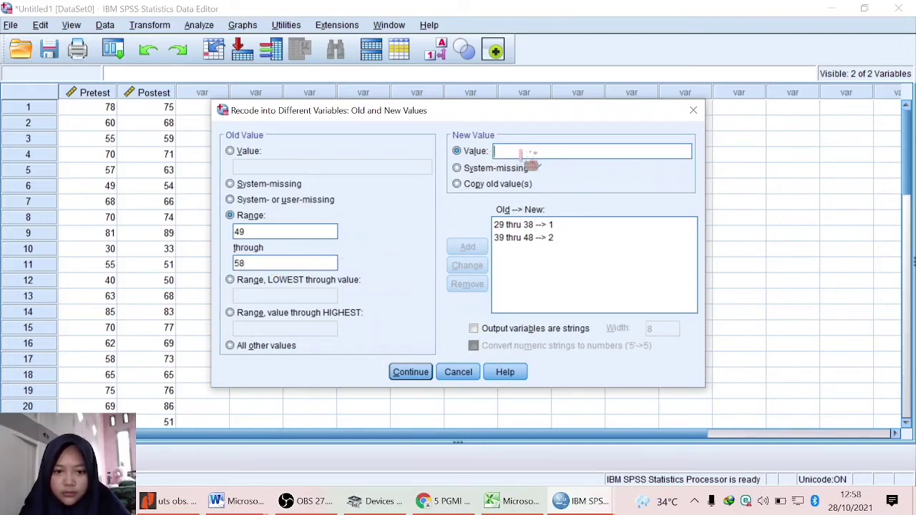
{"action": "left_click", "coordinate": [529, 151]}
{"action": "type", "text": "3"}
{"action": "left_click", "coordinate": [467, 246]}
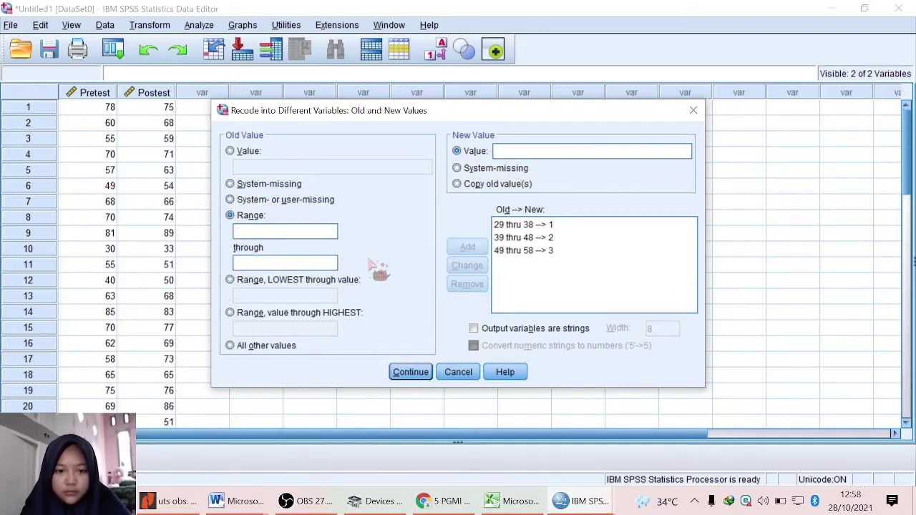
Step: Add a recode rule that turns the range 59 through 68 into the new value 4
{"action": "left_click", "coordinate": [293, 232]}
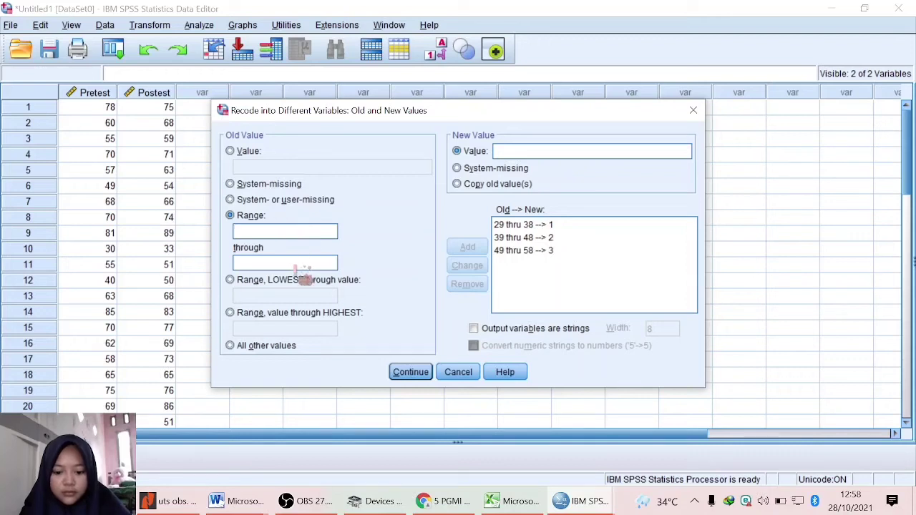
{"action": "type", "text": "59"}
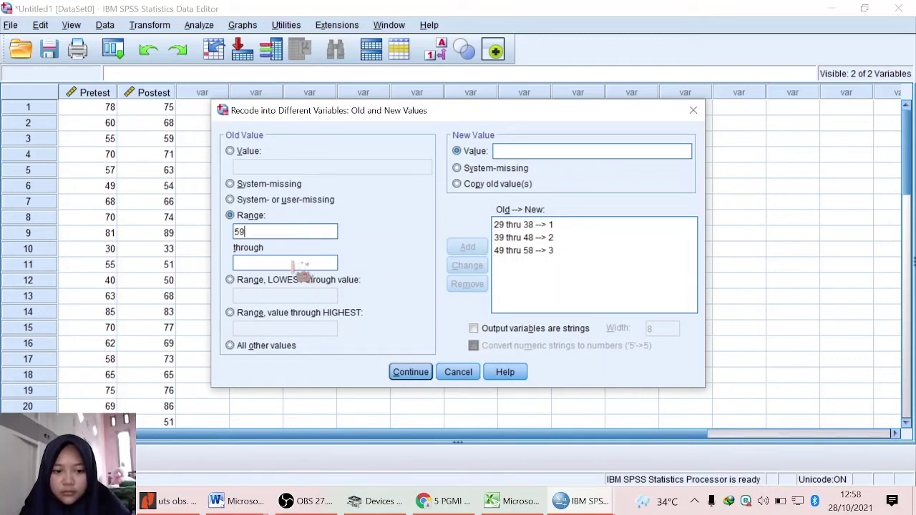
{"action": "key", "text": "Tab"}
{"action": "type", "text": "68"}
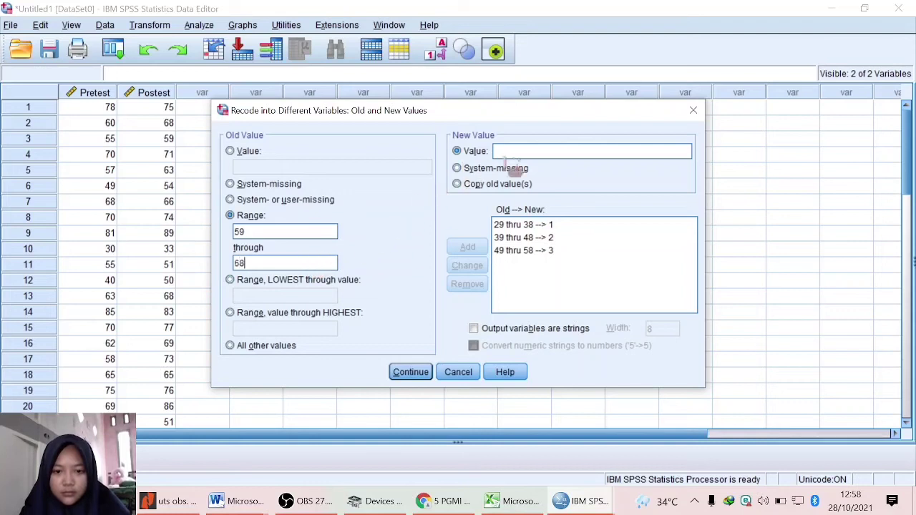
{"action": "left_click", "coordinate": [528, 155]}
{"action": "type", "text": "3"}
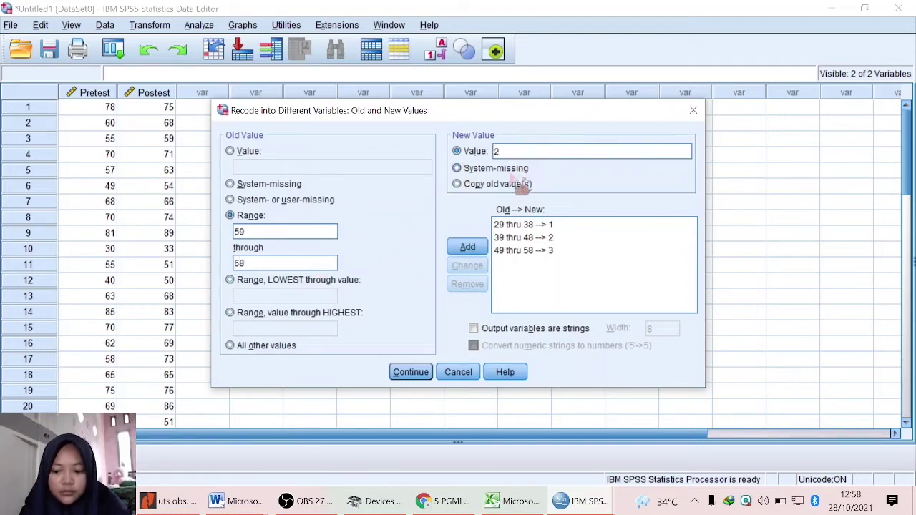
{"action": "key", "text": "BackSpace"}
{"action": "type", "text": "4"}
{"action": "left_click", "coordinate": [468, 247]}
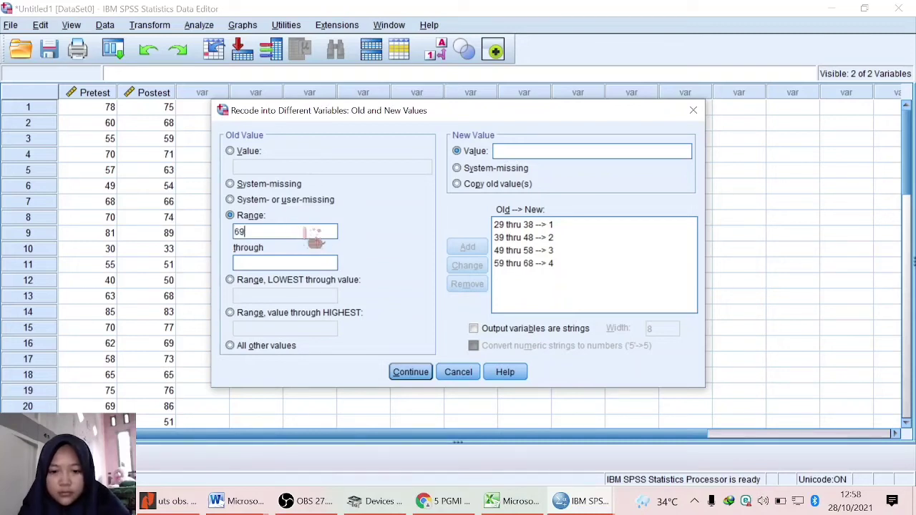
Step: Add a recode rule that turns the range 69 through 78 into the new value 5
{"action": "left_click", "coordinate": [317, 265]}
{"action": "type", "text": "7"}
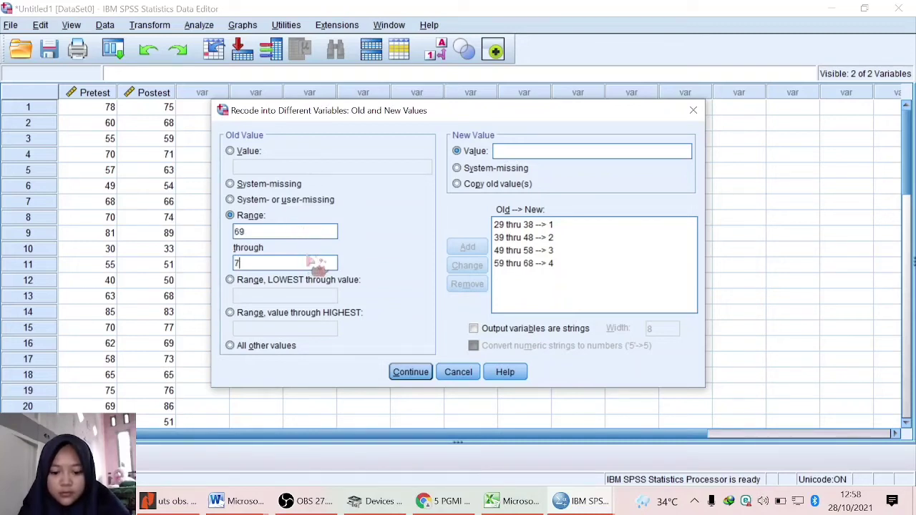
{"action": "type", "text": "8"}
{"action": "left_click", "coordinate": [521, 153]}
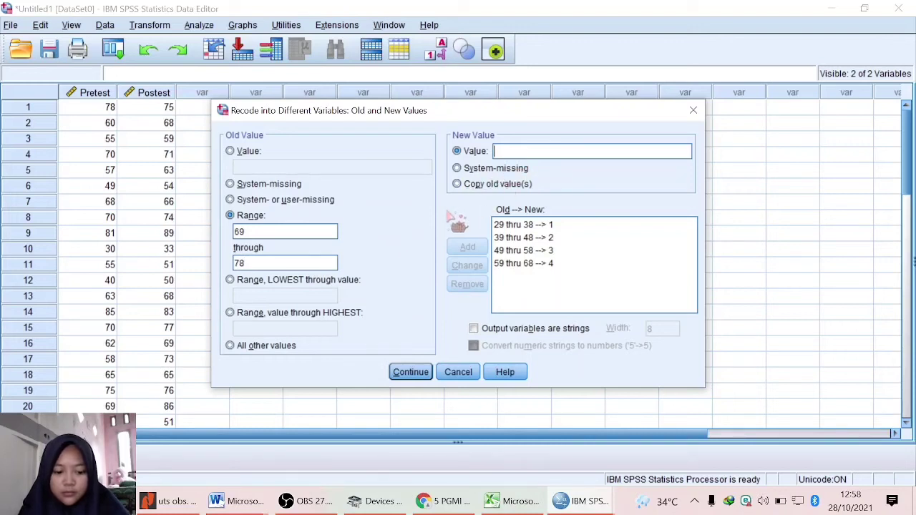
{"action": "type", "text": "5"}
{"action": "left_click", "coordinate": [467, 247]}
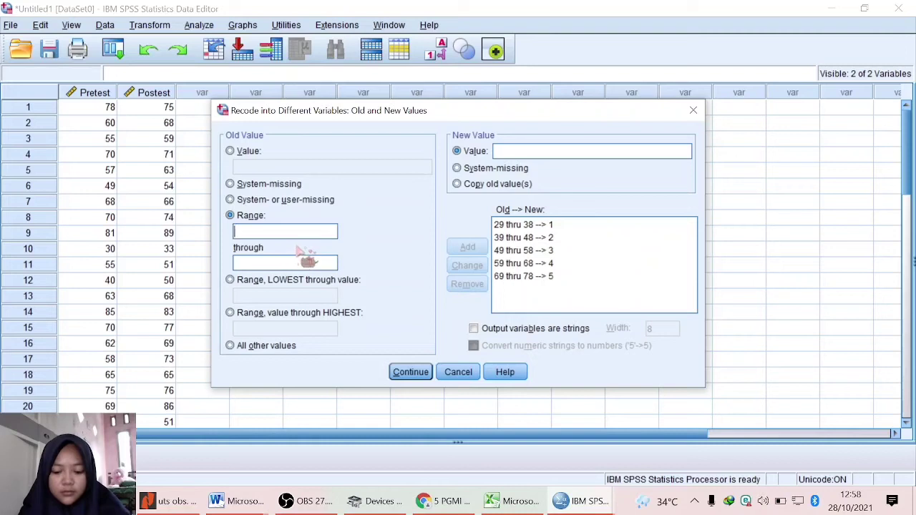
Step: Add a recode rule that turns the range 79 through 88 into the new value 6
{"action": "type", "text": "79"}
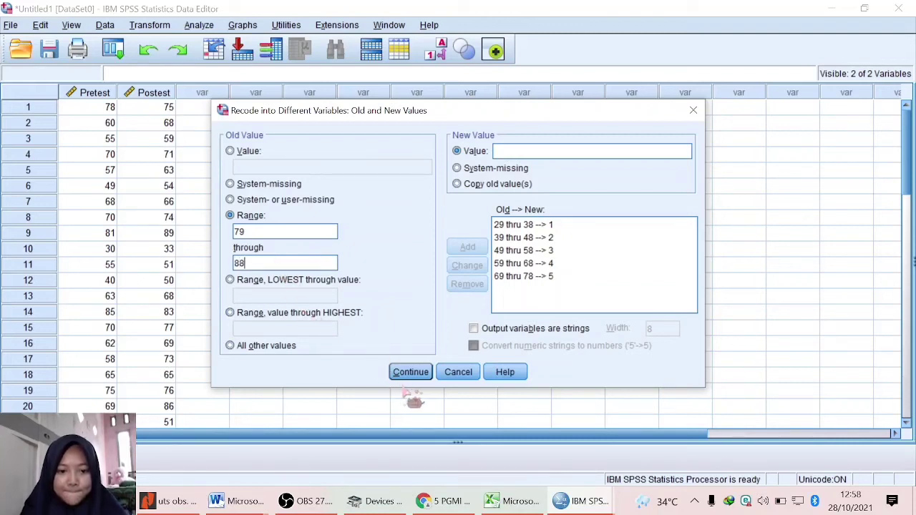
{"action": "left_click", "coordinate": [533, 152]}
{"action": "type", "text": "6"}
{"action": "left_click", "coordinate": [467, 247]}
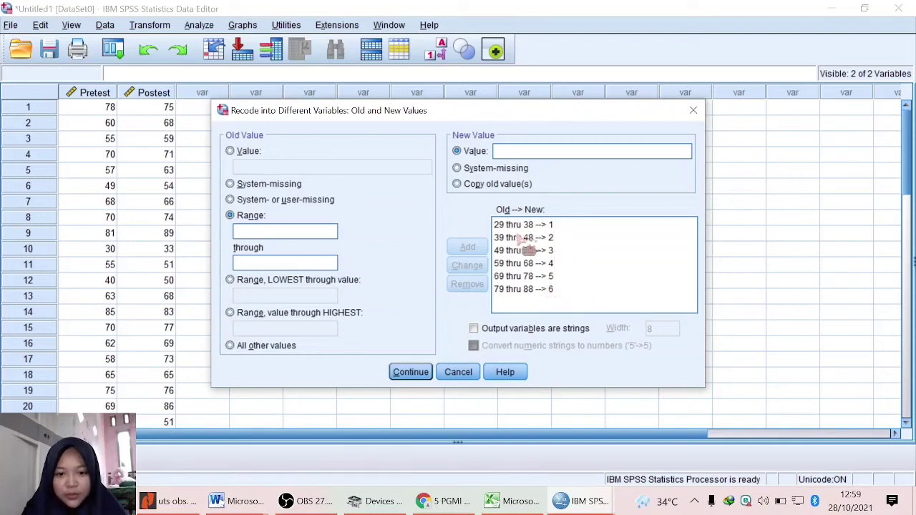
Step: Accept the six range rules, run the Pretest recode and review the logged RECODE syntax in the output
{"action": "left_click", "coordinate": [410, 372]}
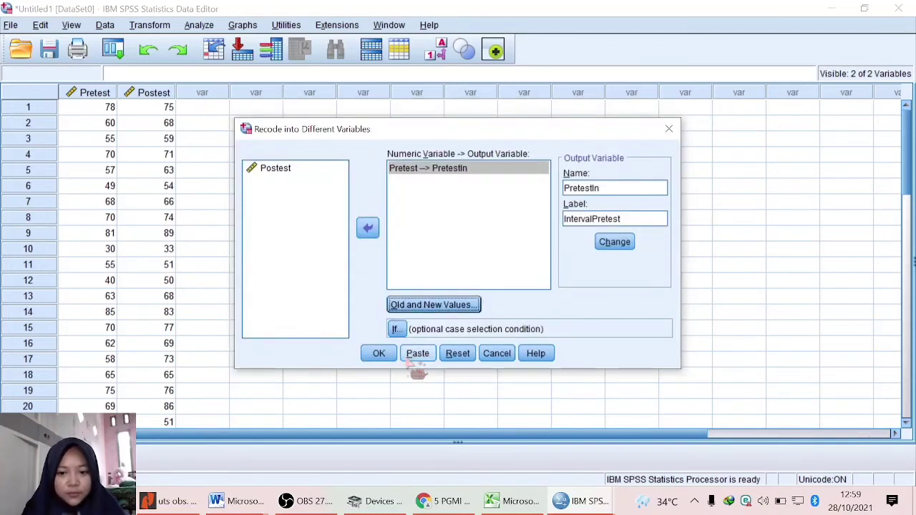
{"action": "left_click", "coordinate": [385, 356]}
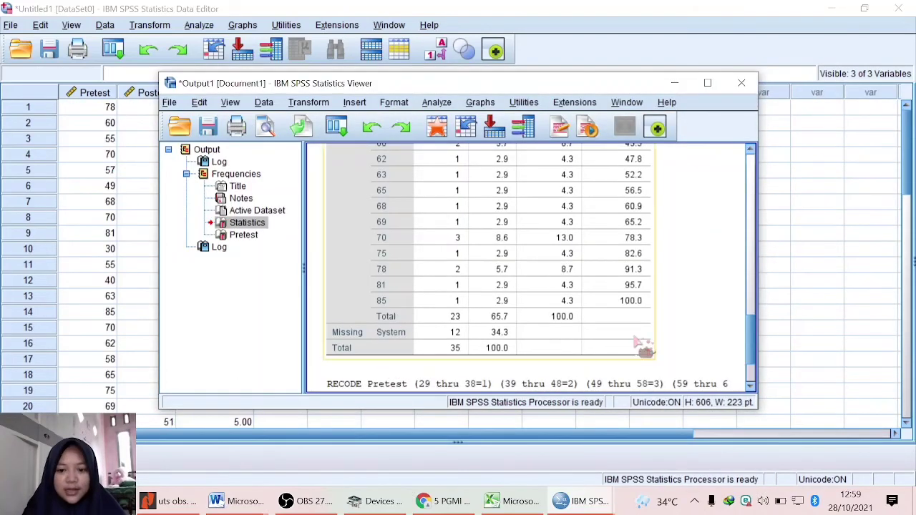
{"action": "scroll", "coordinate": [643, 345], "scroll_direction": "up", "scroll_amount": 15}
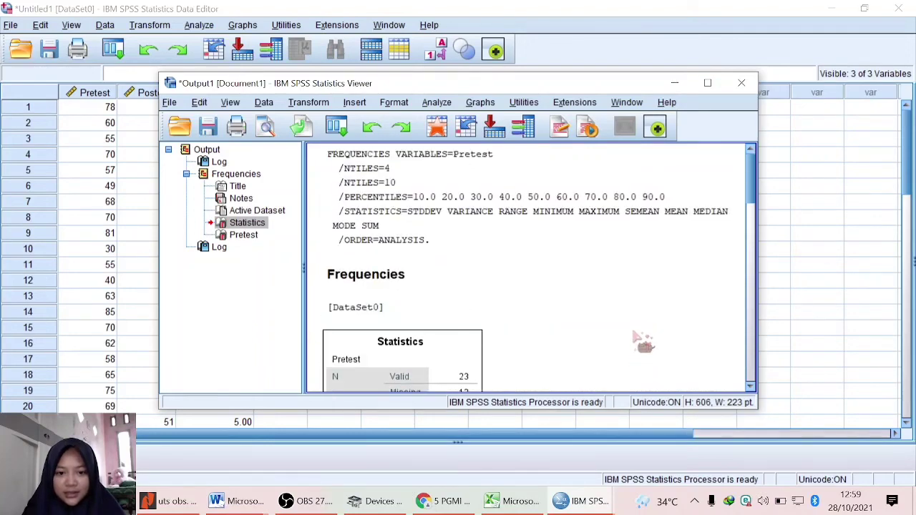
{"action": "scroll", "coordinate": [643, 342], "scroll_direction": "down", "scroll_amount": 15}
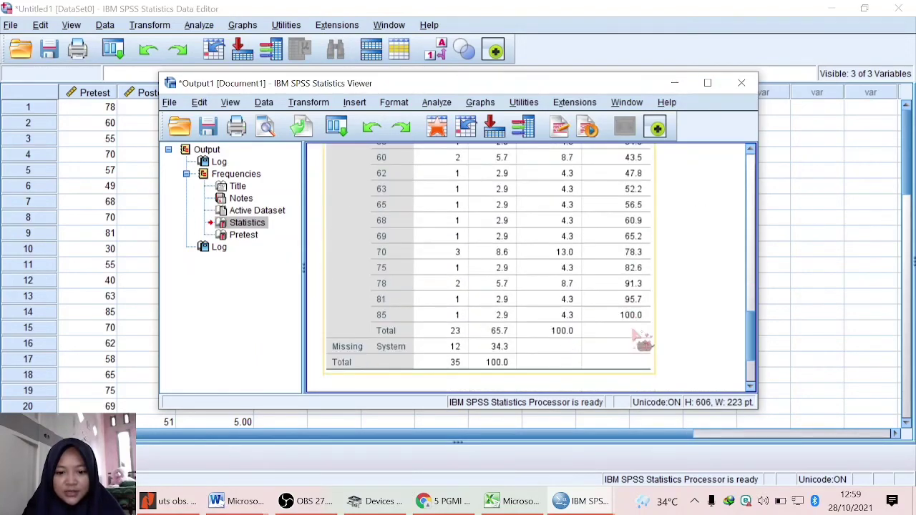
{"action": "scroll", "coordinate": [643, 342], "scroll_direction": "down", "scroll_amount": 3}
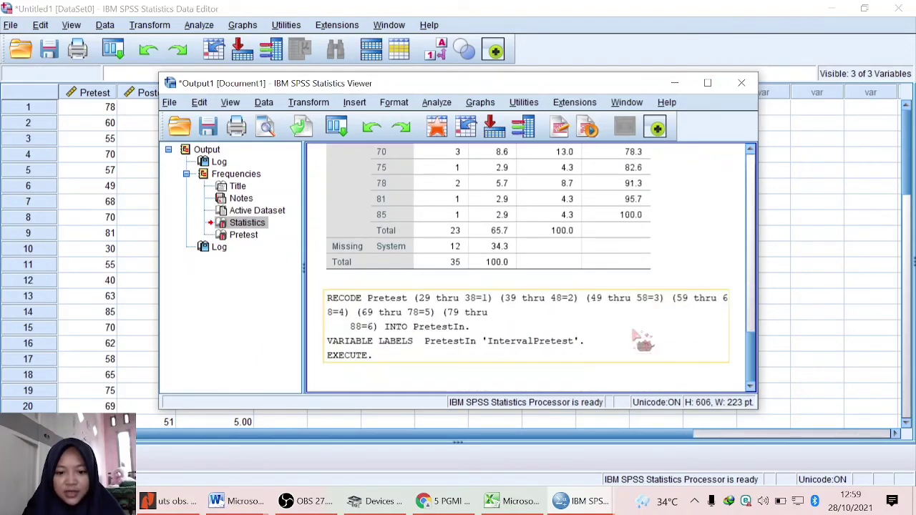
Step: Return from the output to the variable definitions and set the PretestIn variable's decimals to 0
{"action": "left_click", "coordinate": [674, 83]}
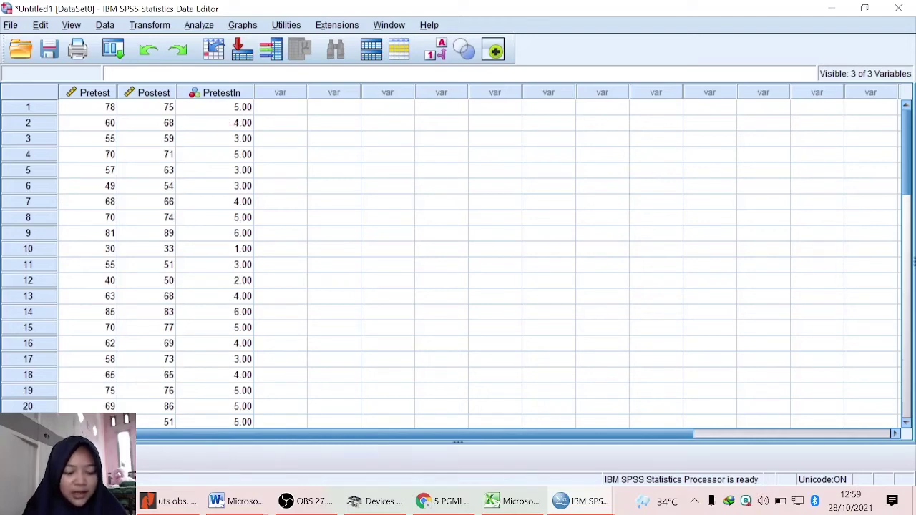
{"action": "left_click", "coordinate": [87, 458]}
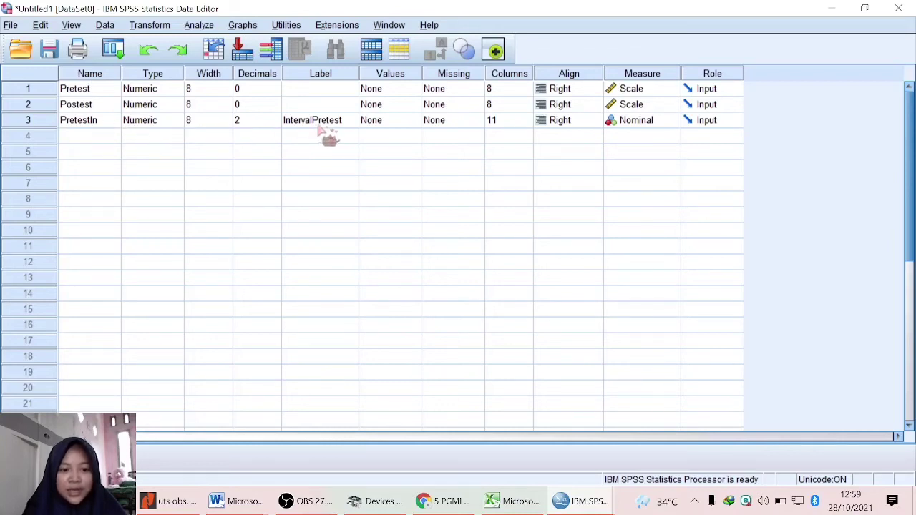
{"action": "left_click", "coordinate": [273, 125]}
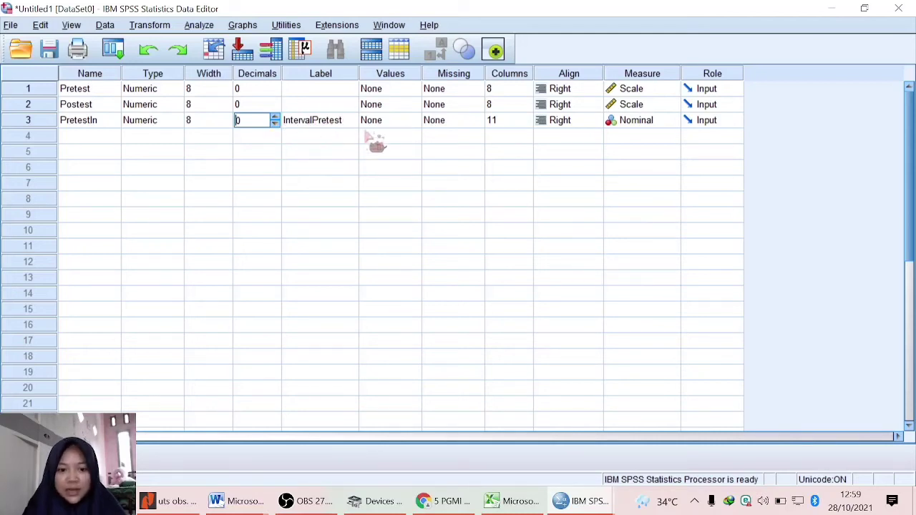
Step: Start defining value labels for the PretestIn variable and add the label 29-38 for value 1
{"action": "left_click", "coordinate": [386, 125]}
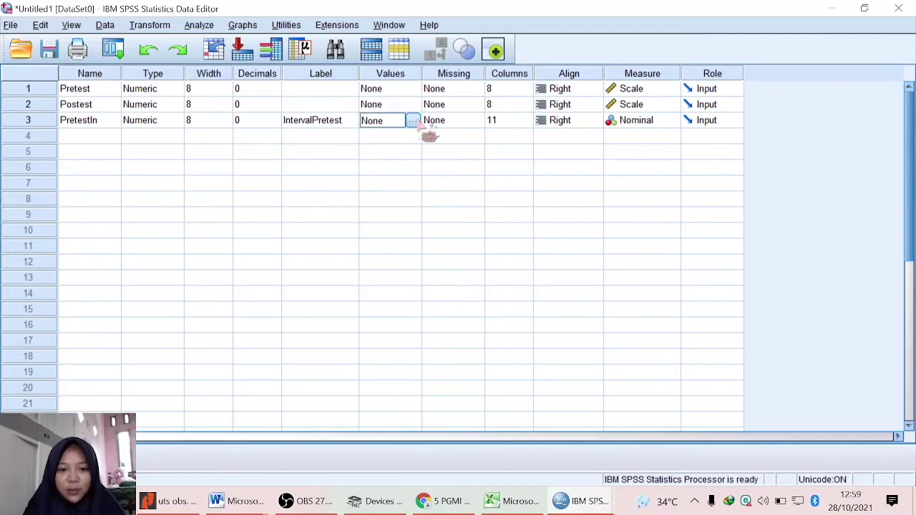
{"action": "left_click", "coordinate": [413, 121]}
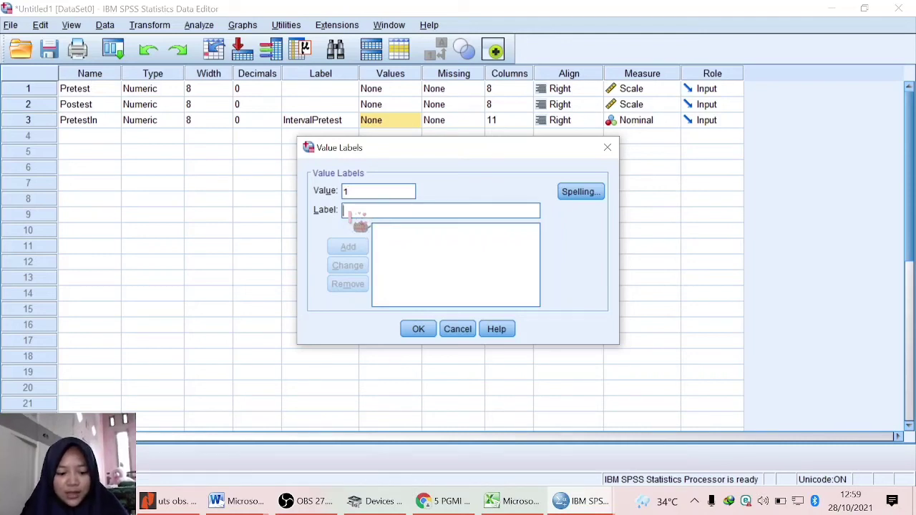
{"action": "type", "text": "29"}
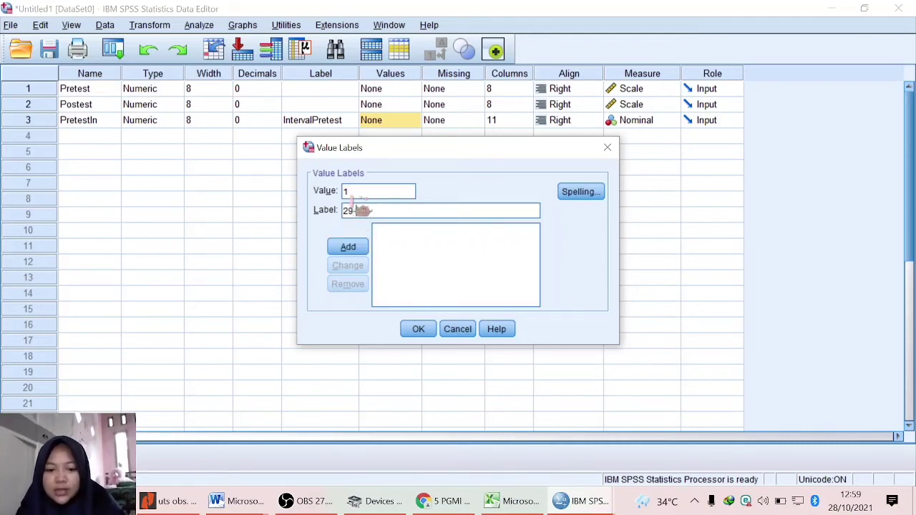
{"action": "type", "text": "-38"}
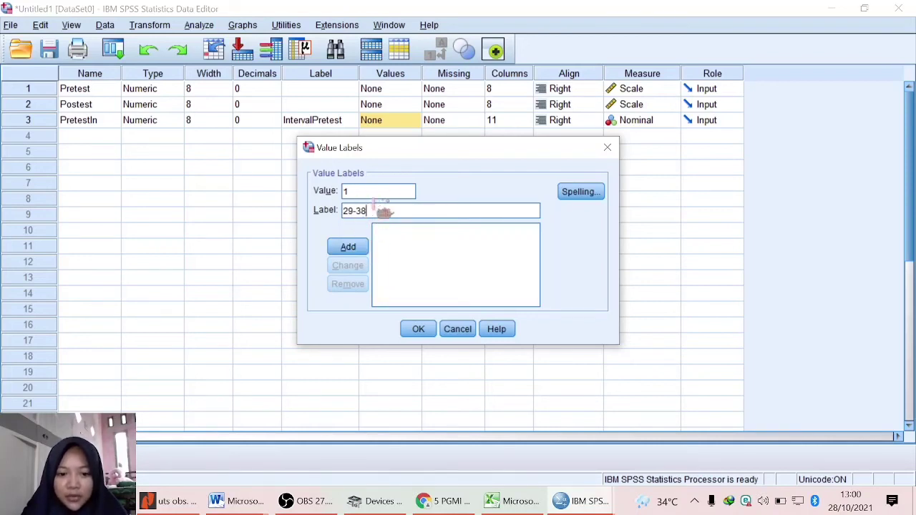
{"action": "left_click", "coordinate": [348, 246]}
Step: Add the value label 39-48 for value 2 and the label 49-58 for value 3
{"action": "type", "text": "2"}
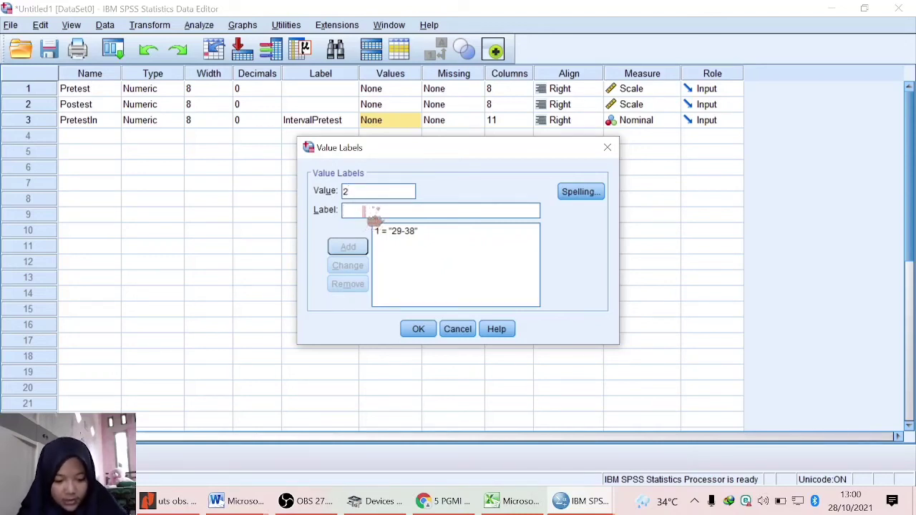
{"action": "type", "text": "39-48"}
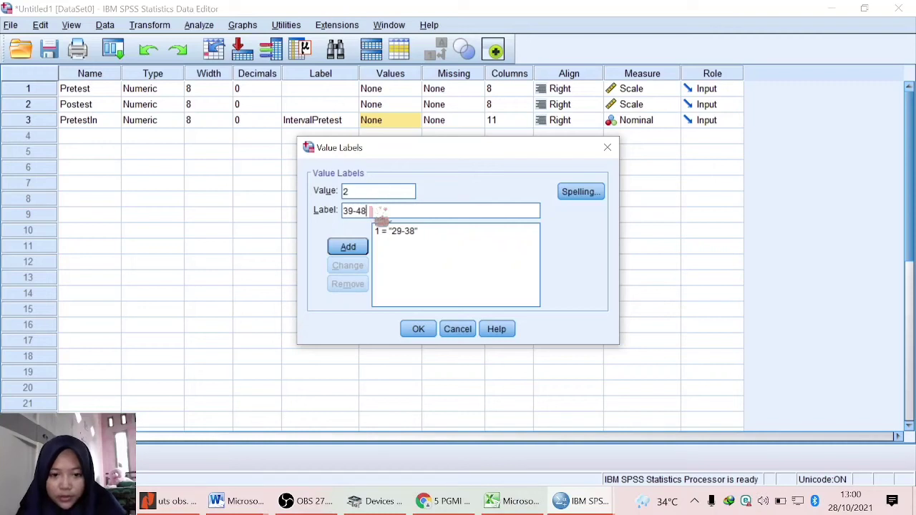
{"action": "left_click", "coordinate": [351, 249]}
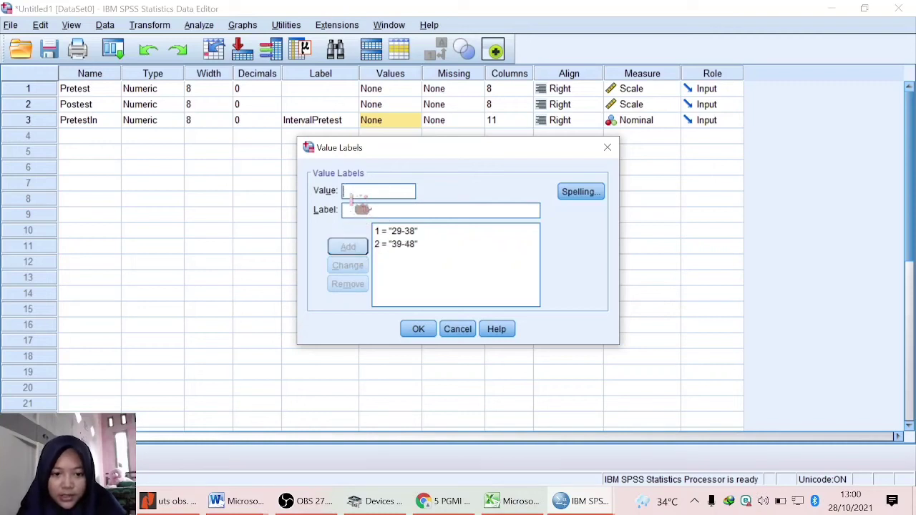
{"action": "type", "text": "3"}
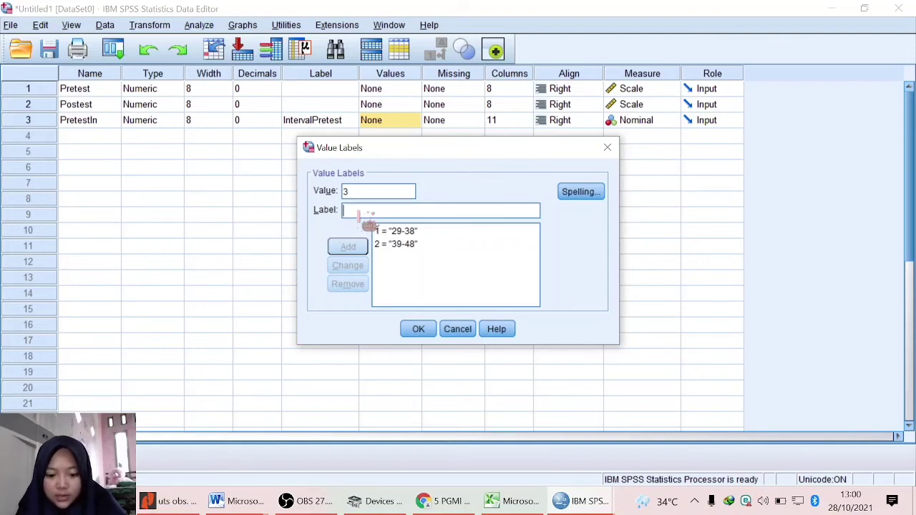
{"action": "type", "text": "49"}
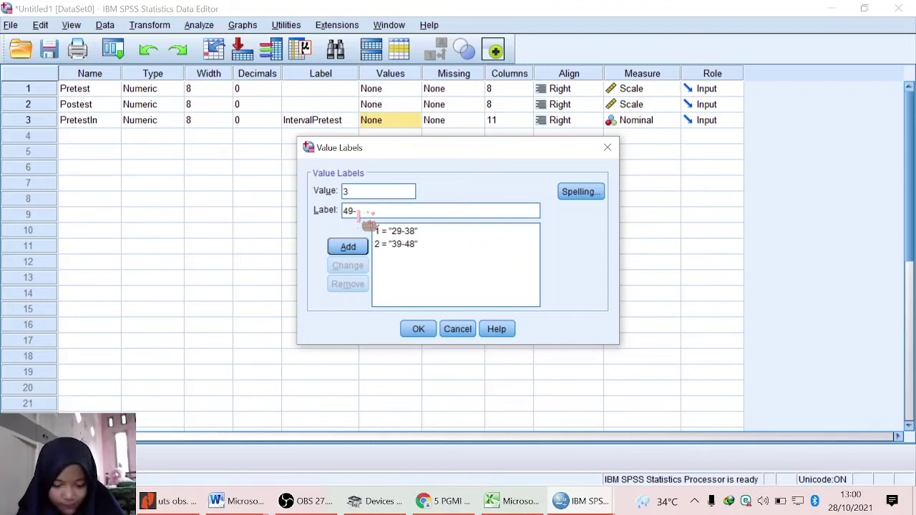
{"action": "type", "text": "-58"}
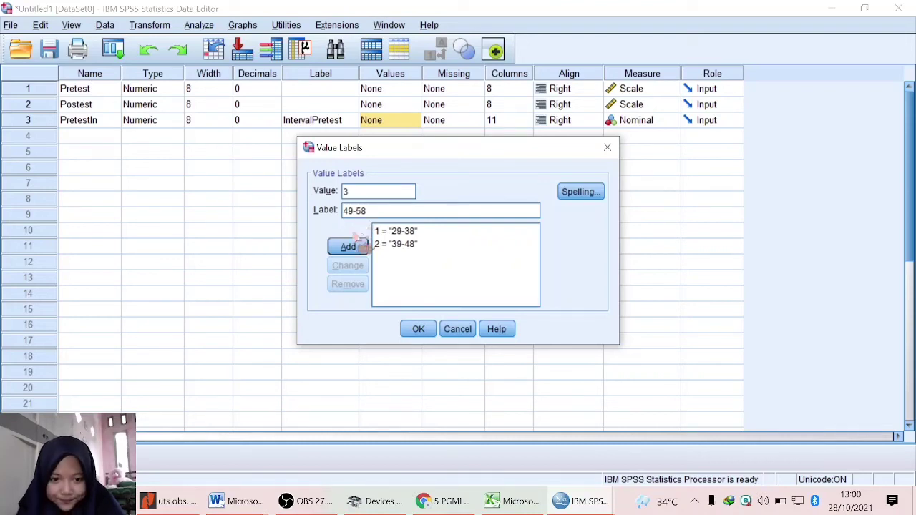
{"action": "left_click", "coordinate": [348, 246]}
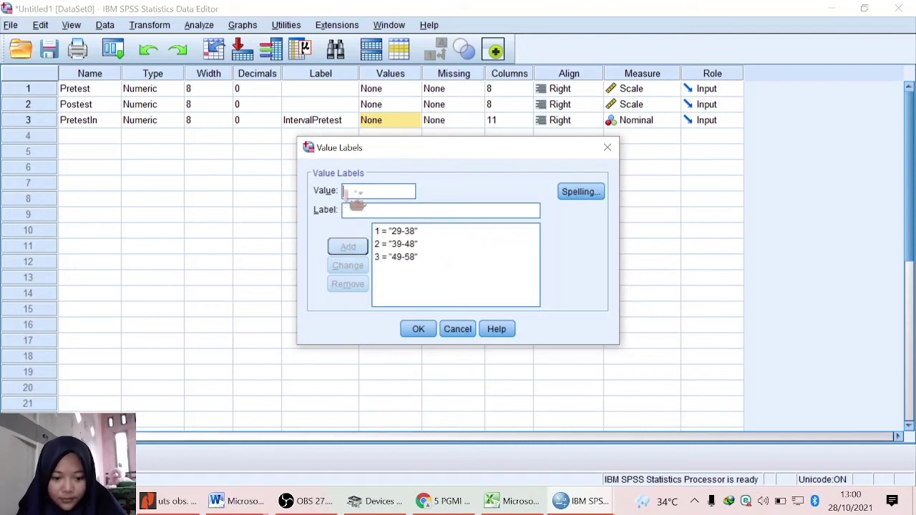
Step: Add the value label 59-68 for value 4 of the PretestIn variable
{"action": "type", "text": "4"}
{"action": "left_click", "coordinate": [367, 211]}
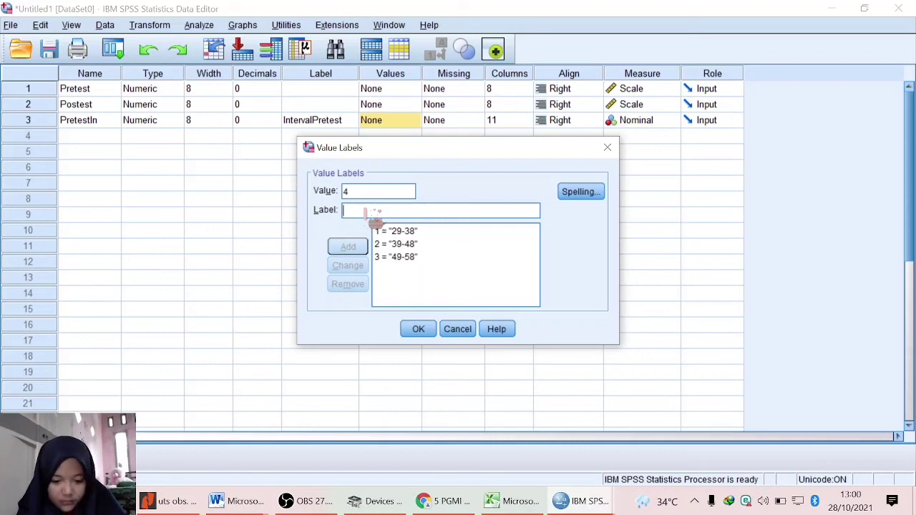
{"action": "type", "text": "59-"}
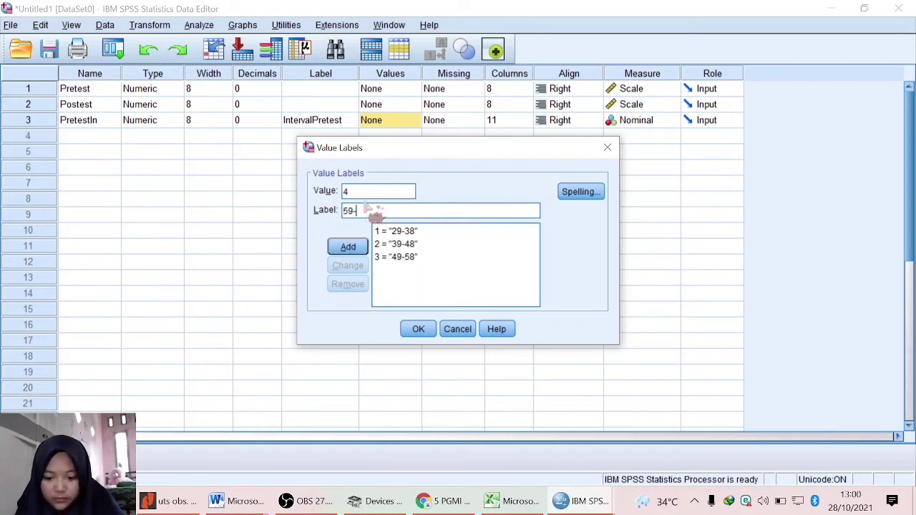
{"action": "type", "text": "68"}
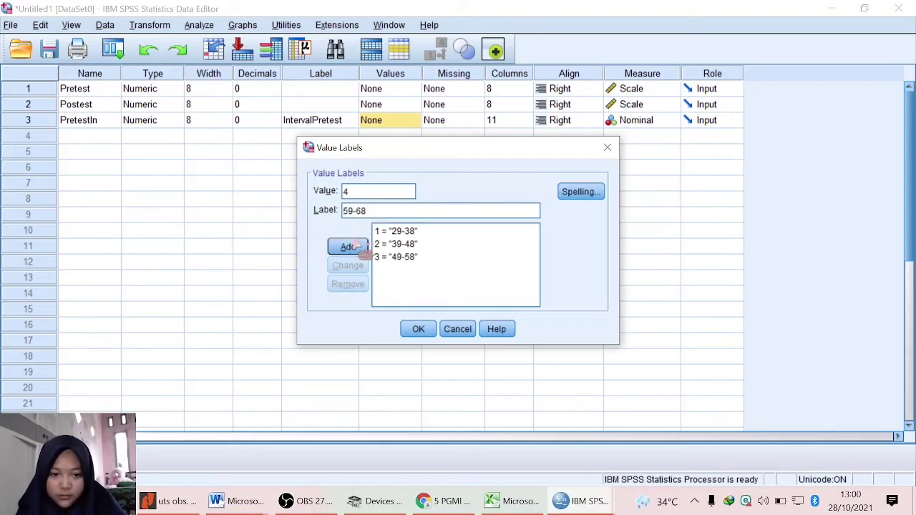
{"action": "left_click", "coordinate": [356, 246]}
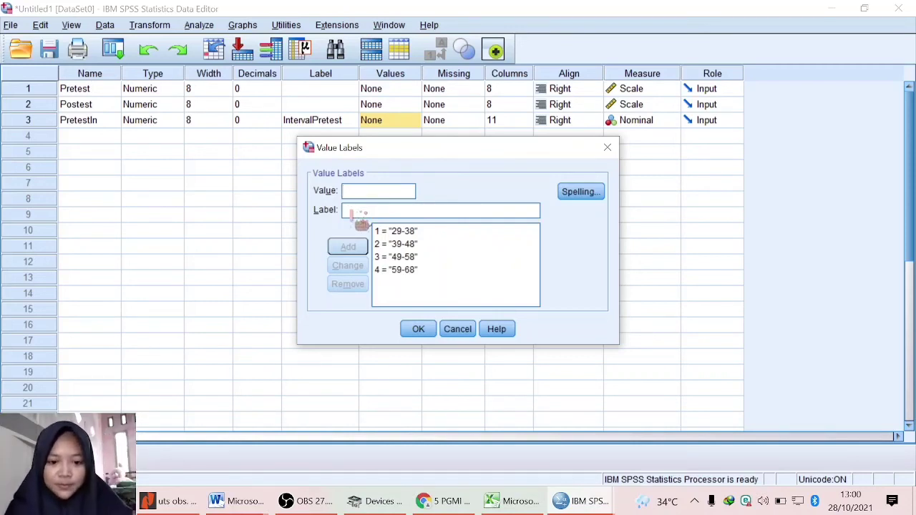
Step: Add the value label 69-78 for value 5 of the PretestIn variable
{"action": "type", "text": "5"}
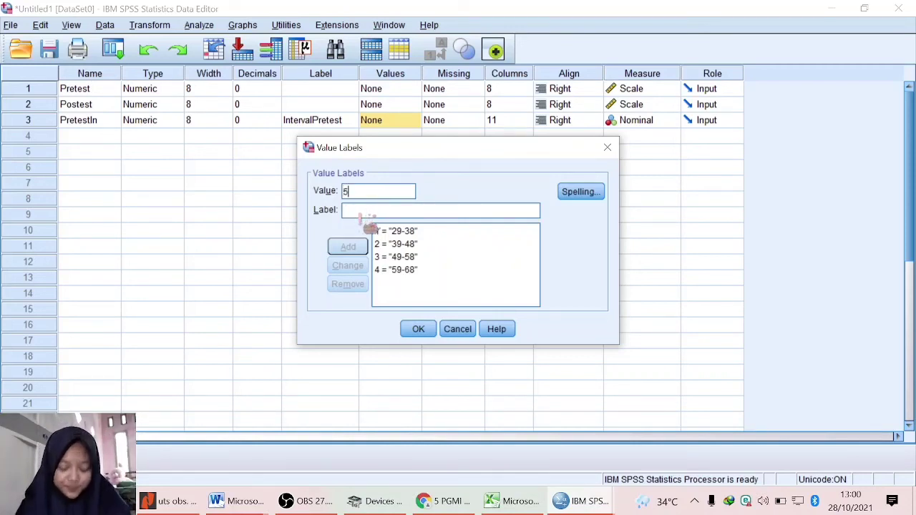
{"action": "type", "text": " = \"6"}
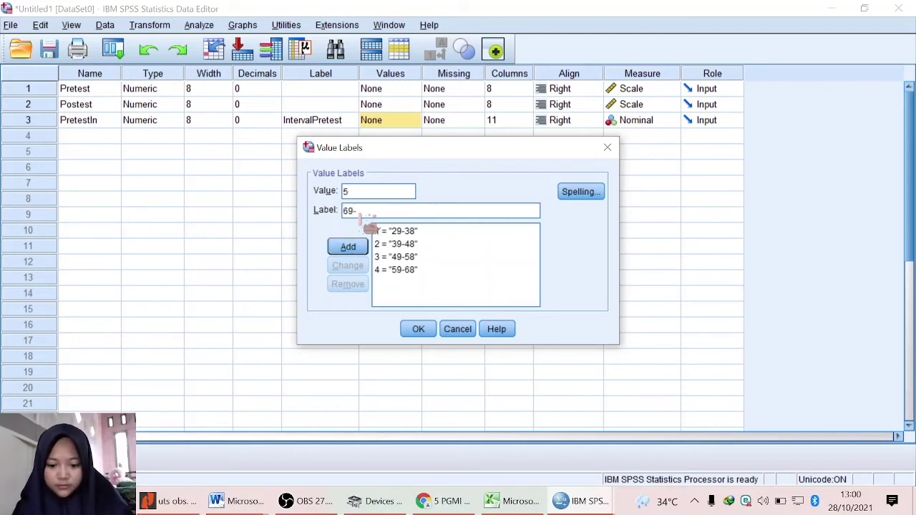
{"action": "type", "text": "9-"}
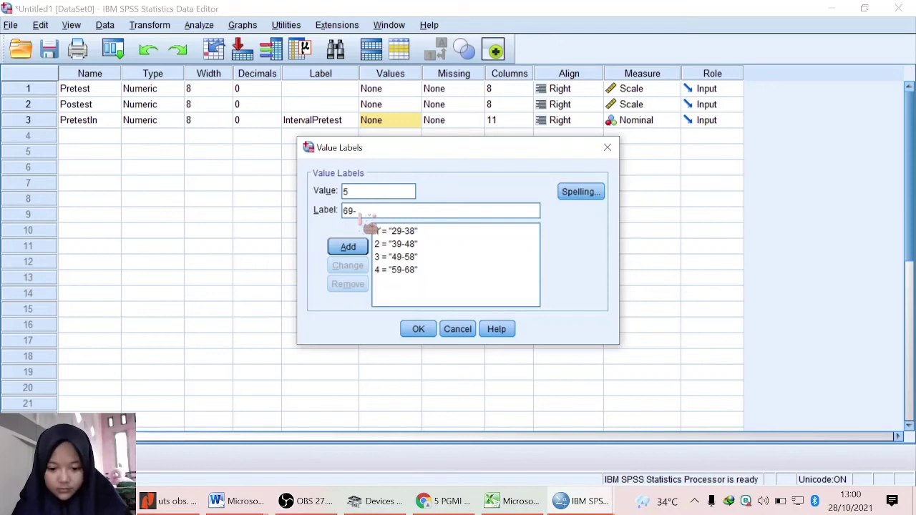
{"action": "type", "text": "78"}
{"action": "left_click", "coordinate": [348, 247]}
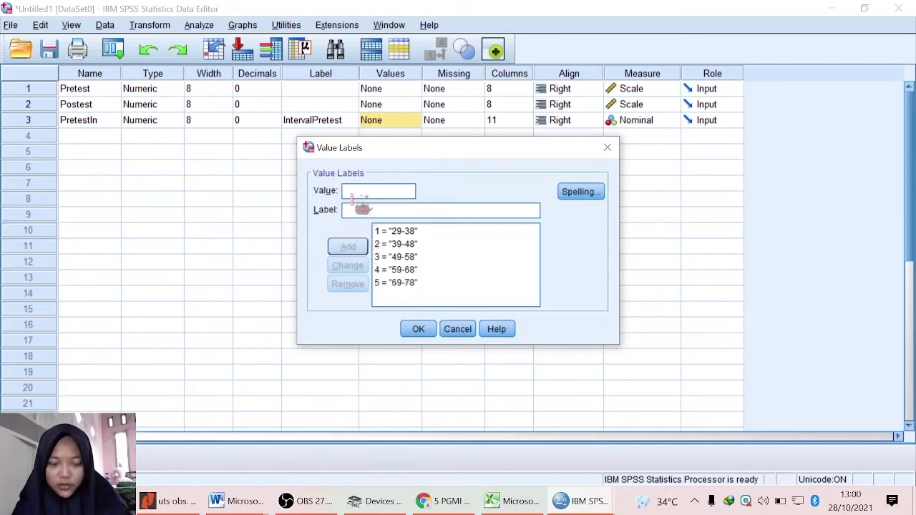
Step: Add the value label 79-88 for value 6 and accept the complete set of PretestIn value labels
{"action": "type", "text": "6"}
{"action": "left_click", "coordinate": [359, 210]}
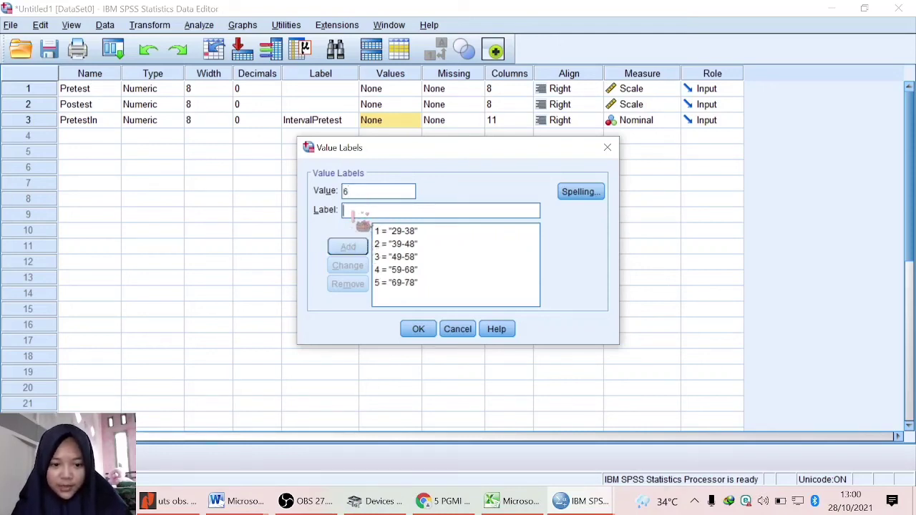
{"action": "type", "text": "7"}
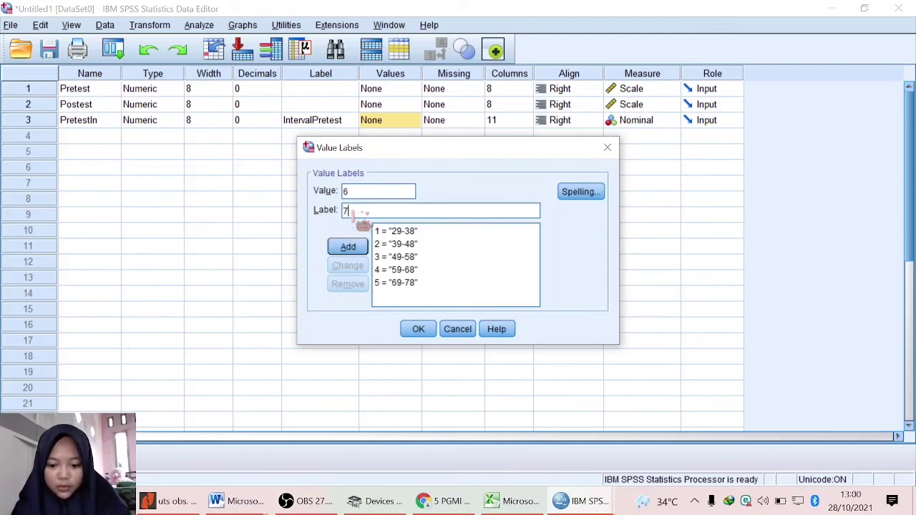
{"action": "type", "text": "9-88"}
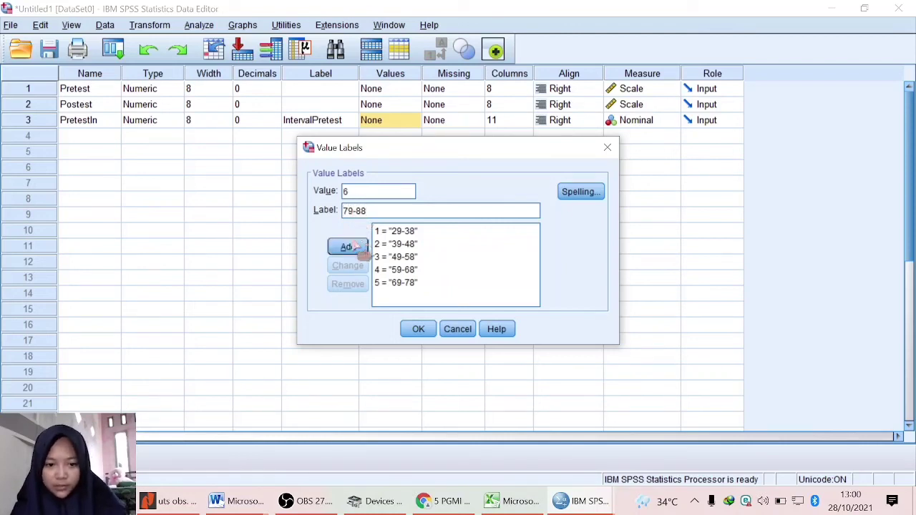
{"action": "left_click", "coordinate": [348, 246]}
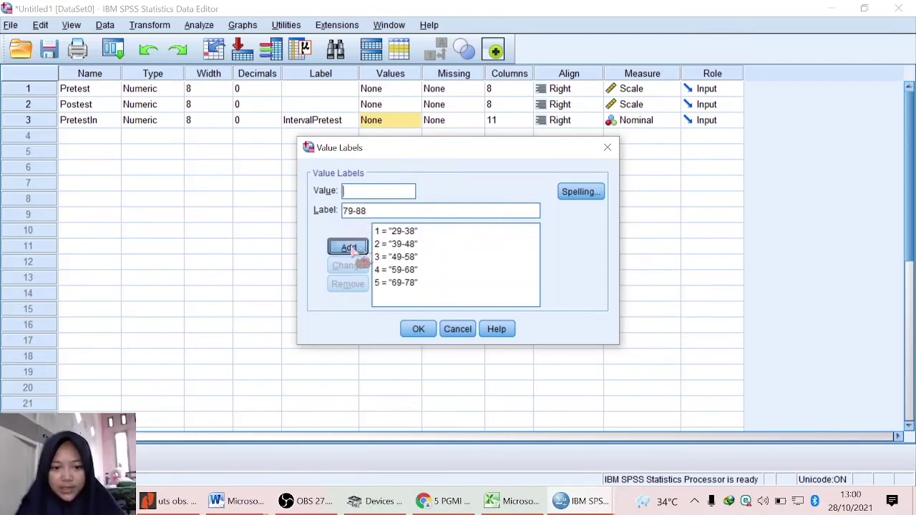
{"action": "left_click", "coordinate": [415, 330]}
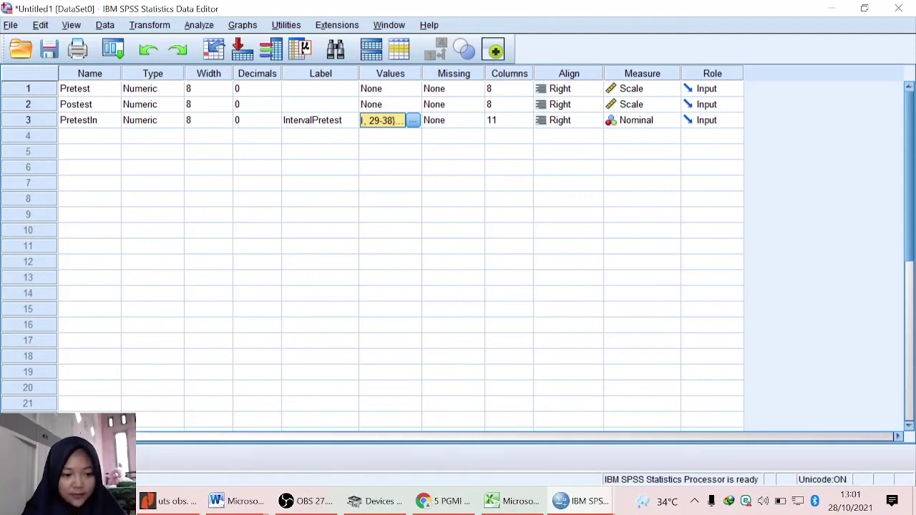
Step: Review the recoded data rows, then set up a Frequencies analysis with IntervalPretest replacing Pretest as the analysed variable
{"action": "left_click", "coordinate": [29, 448]}
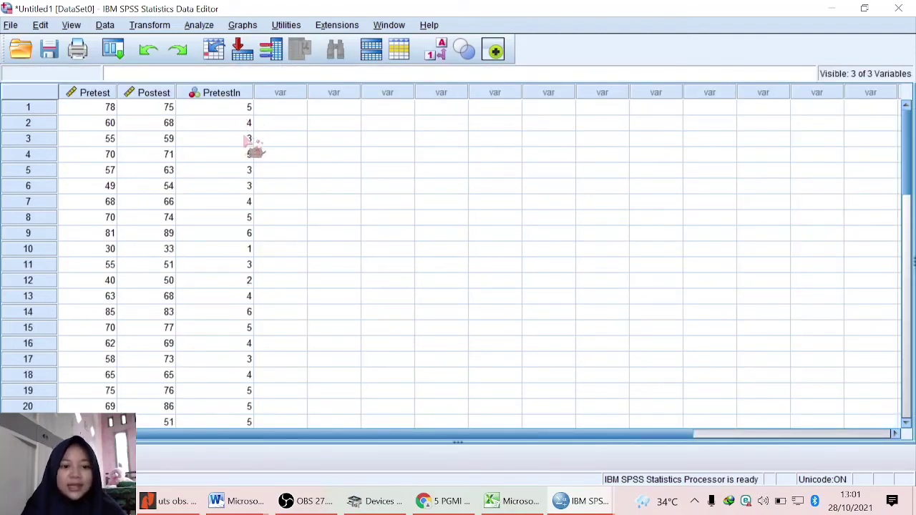
{"action": "scroll", "coordinate": [247, 156], "scroll_direction": "down", "scroll_amount": 3}
{"action": "scroll", "coordinate": [246, 157], "scroll_direction": "up", "scroll_amount": 3}
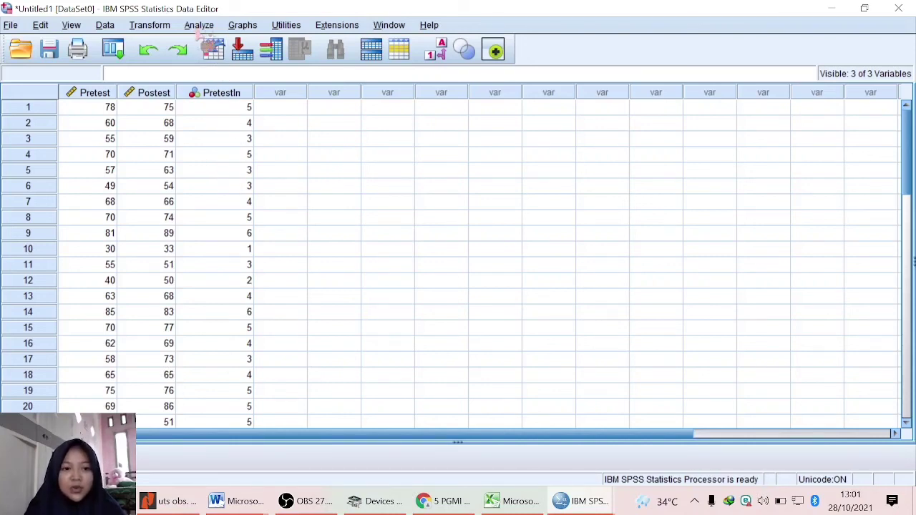
{"action": "left_click", "coordinate": [199, 25]}
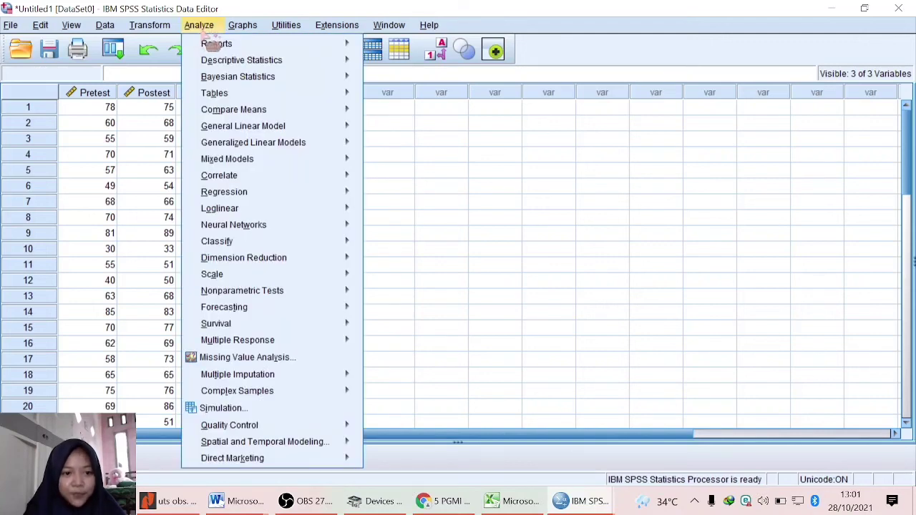
{"action": "mouse_move", "coordinate": [223, 69]}
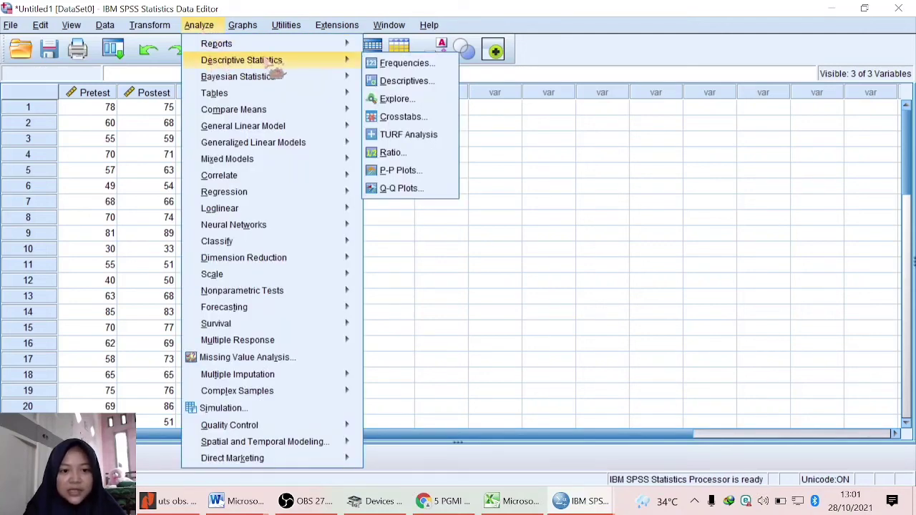
{"action": "left_click", "coordinate": [398, 69]}
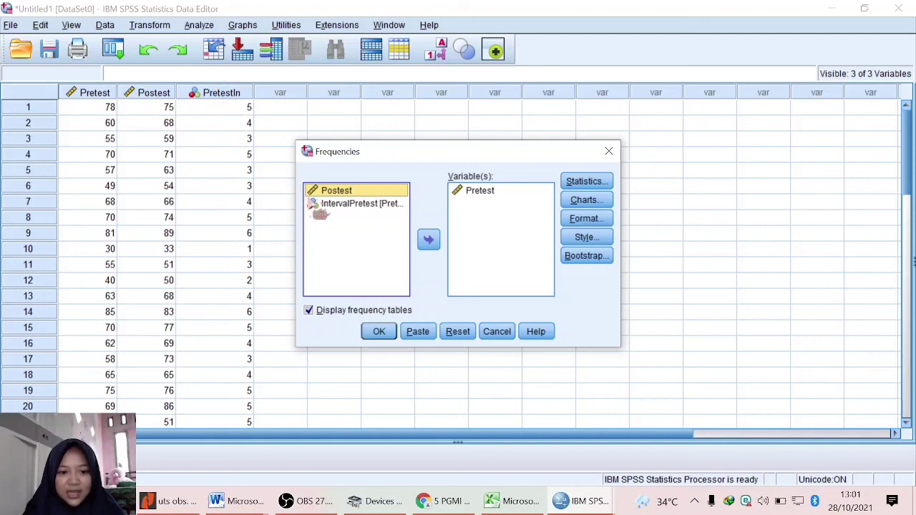
{"action": "left_click", "coordinate": [465, 196]}
{"action": "left_click", "coordinate": [429, 240]}
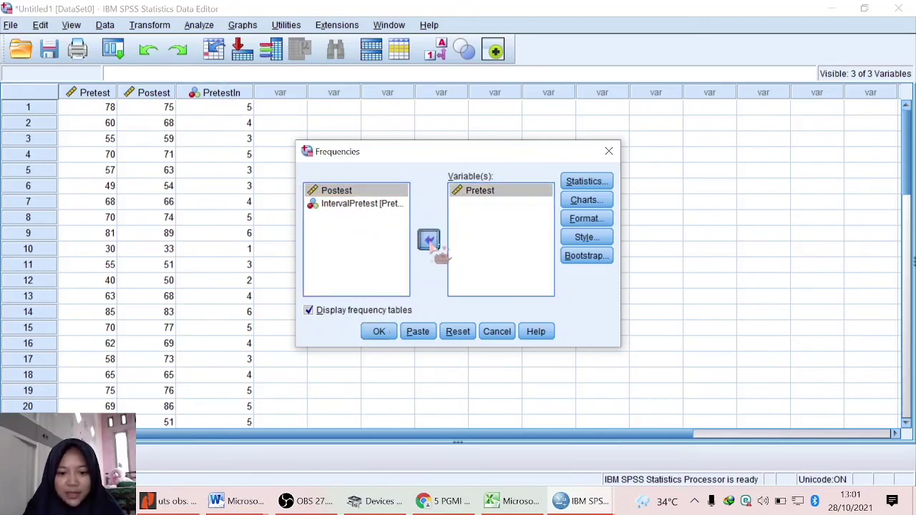
{"action": "left_click", "coordinate": [377, 218]}
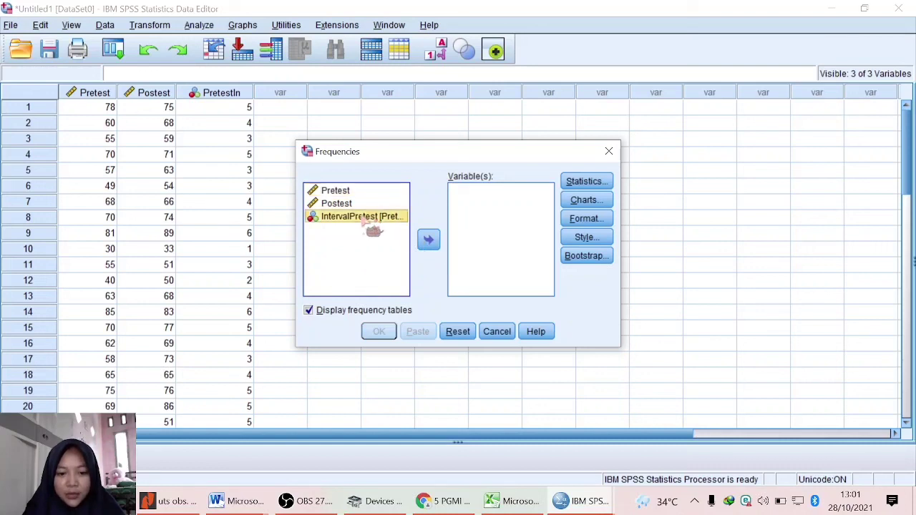
{"action": "left_click", "coordinate": [429, 241]}
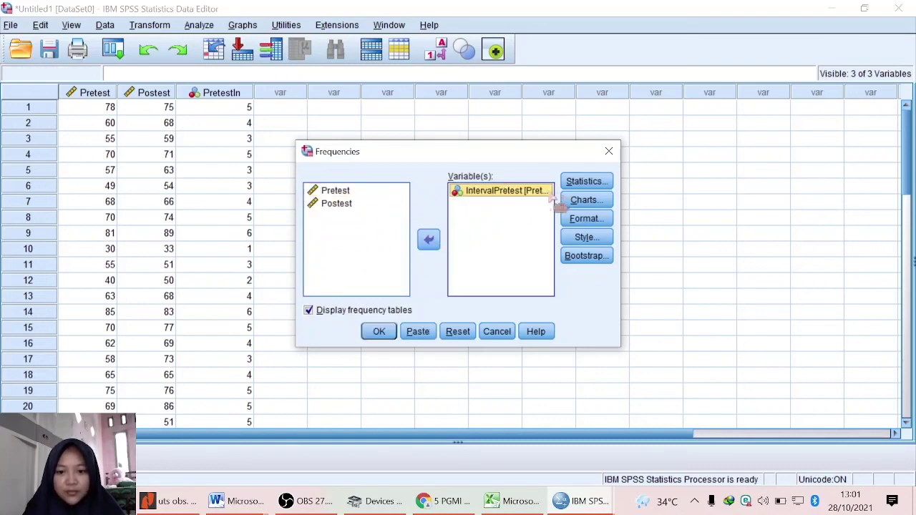
Step: Turn off the quartiles, cut points and percentiles in the Frequencies statistics for IntervalPretest
{"action": "left_click", "coordinate": [583, 183]}
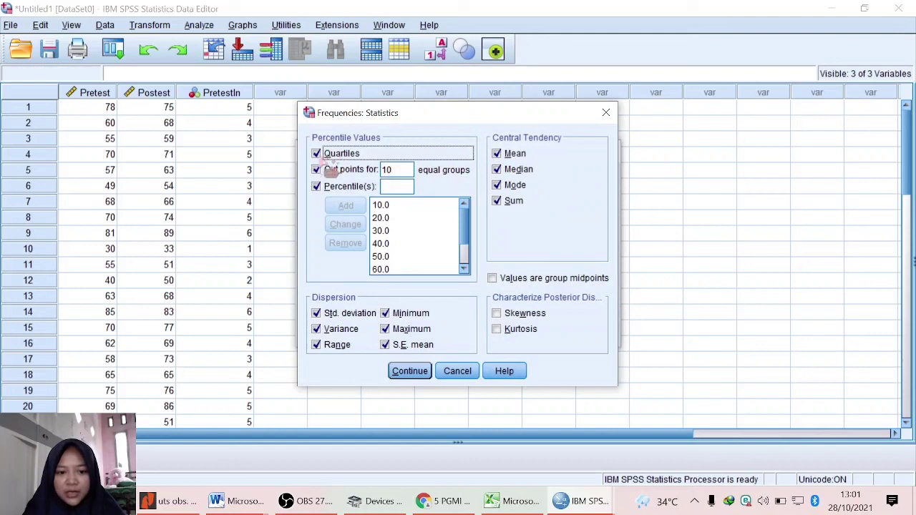
{"action": "left_click", "coordinate": [415, 376]}
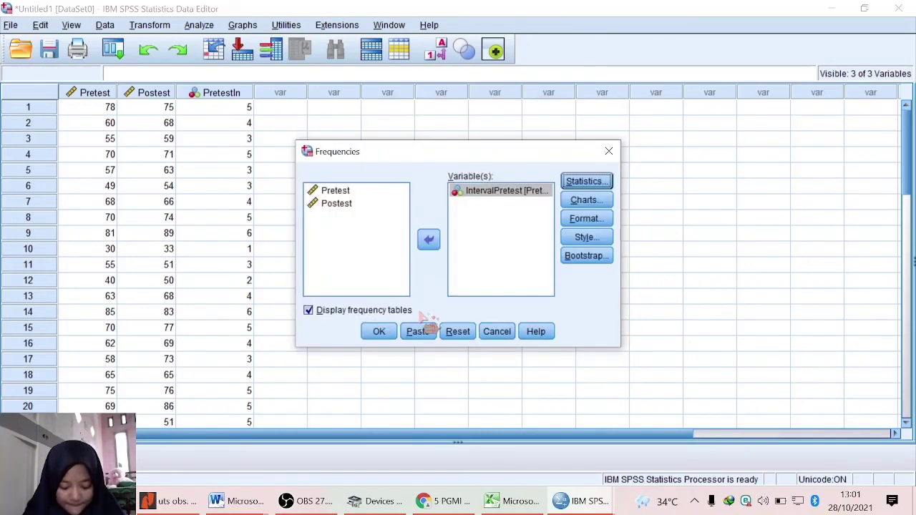
{"action": "left_click", "coordinate": [591, 183]}
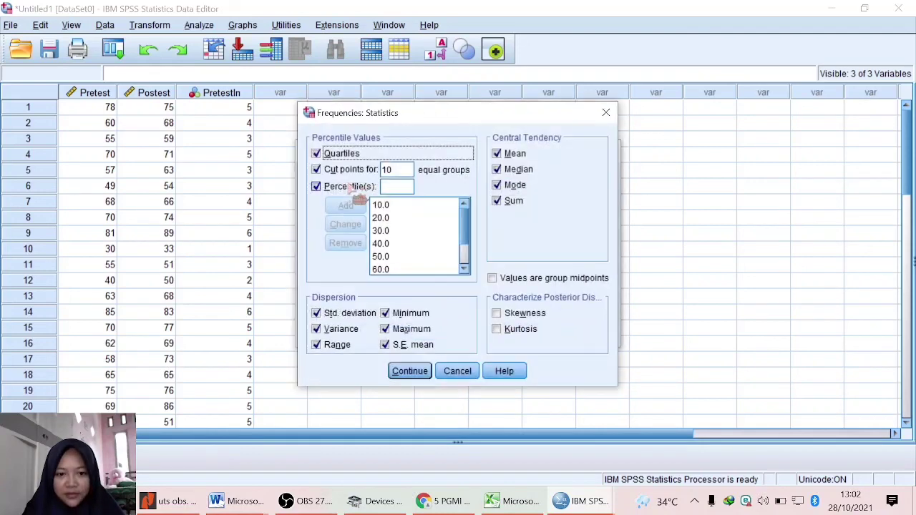
{"action": "left_click", "coordinate": [316, 153]}
{"action": "left_click", "coordinate": [316, 169]}
{"action": "left_click", "coordinate": [316, 186]}
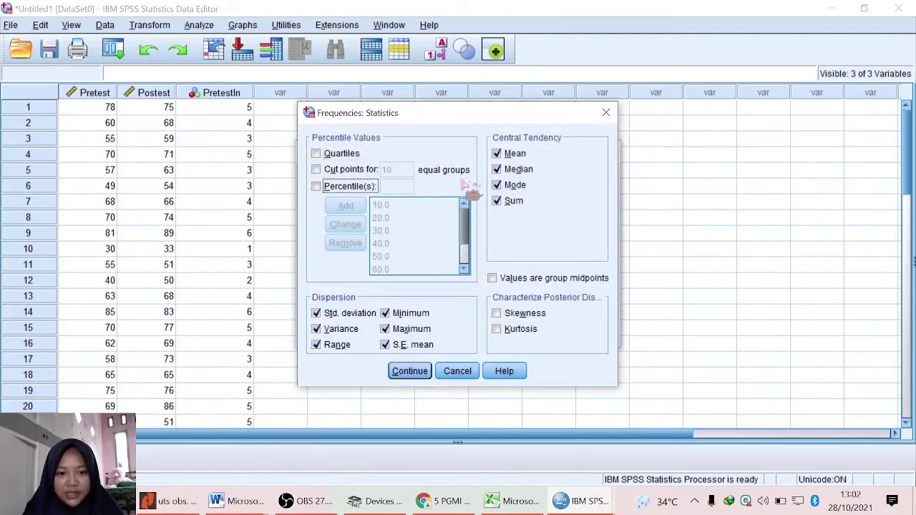
Step: Turn off the mean, median, mode and sum in the central tendency statistics
{"action": "left_click", "coordinate": [496, 153]}
{"action": "left_click", "coordinate": [496, 169]}
{"action": "left_click", "coordinate": [496, 185]}
{"action": "left_click", "coordinate": [496, 200]}
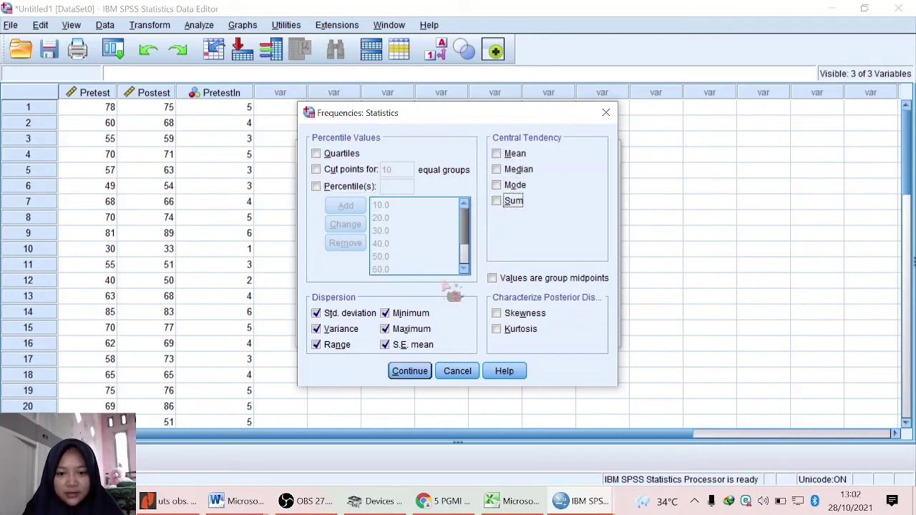
Step: Turn off all six dispersion statistics, from standard deviation to S.E. mean, and run the Frequencies analysis on IntervalPretest
{"action": "left_click", "coordinate": [384, 313]}
{"action": "left_click", "coordinate": [384, 328]}
{"action": "left_click", "coordinate": [385, 344]}
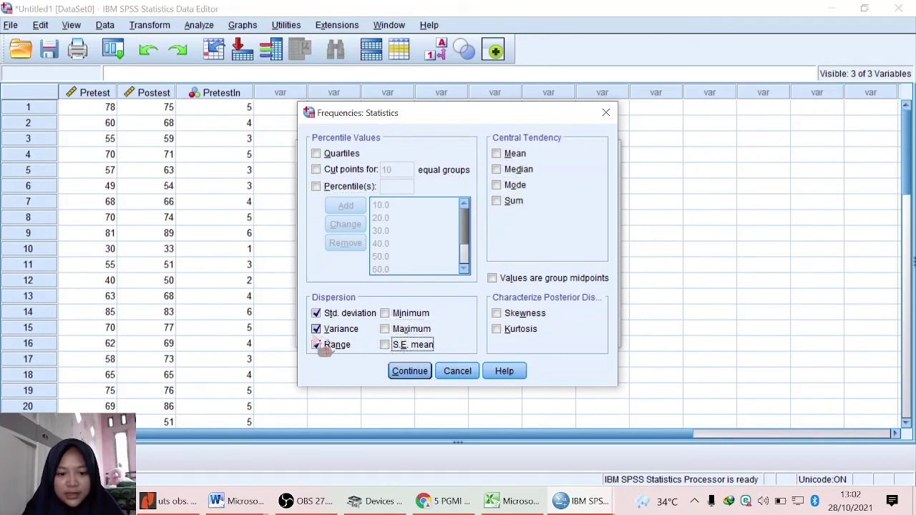
{"action": "left_click", "coordinate": [316, 344]}
{"action": "left_click", "coordinate": [315, 328]}
{"action": "left_click", "coordinate": [316, 313]}
{"action": "left_click", "coordinate": [409, 370]}
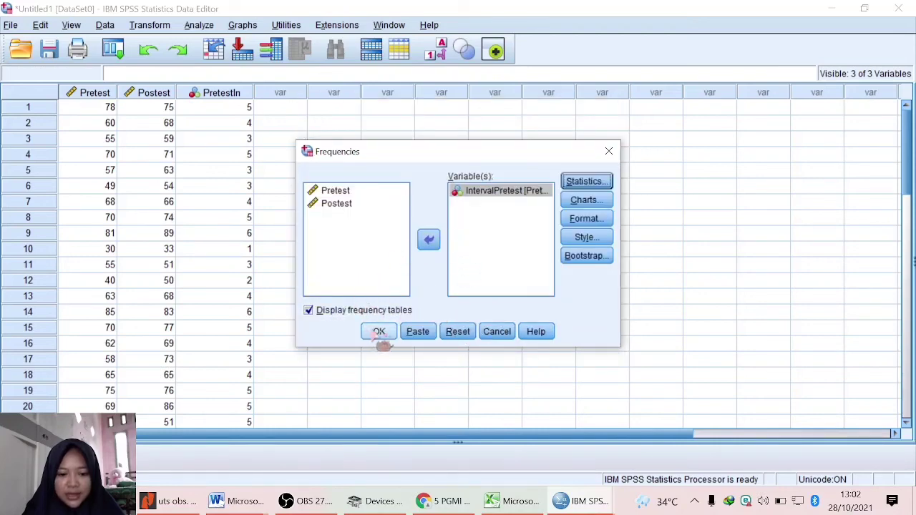
{"action": "left_click", "coordinate": [377, 333]}
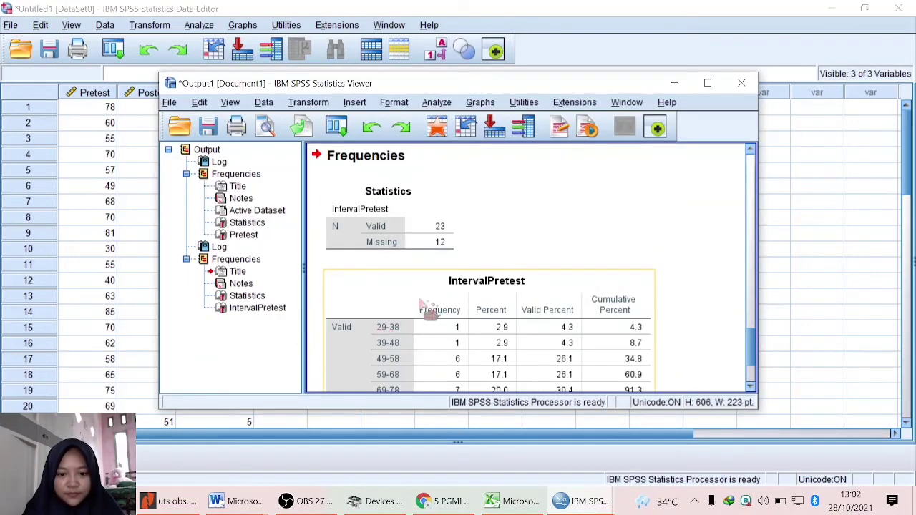
Step: Examine the Statistics and IntervalPretest frequency tables in the output, then minimize the output window to return to the data
{"action": "left_click", "coordinate": [440, 192]}
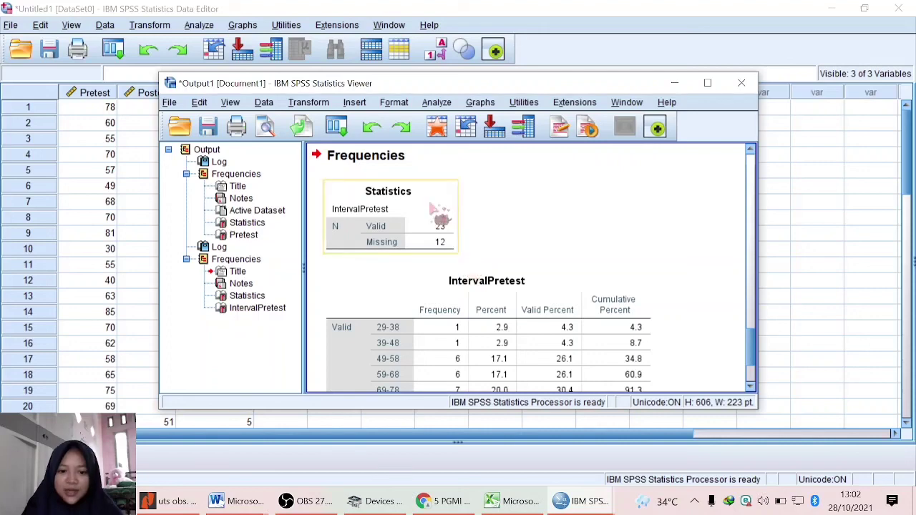
{"action": "scroll", "coordinate": [438, 215], "scroll_direction": "down", "scroll_amount": 3}
{"action": "scroll", "coordinate": [437, 229], "scroll_direction": "up", "scroll_amount": 4}
{"action": "scroll", "coordinate": [443, 229], "scroll_direction": "down", "scroll_amount": 4}
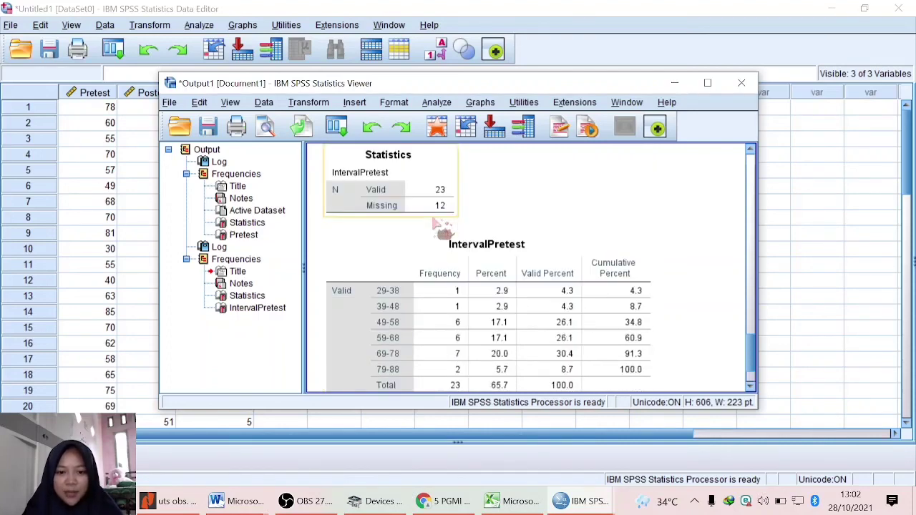
{"action": "scroll", "coordinate": [442, 229], "scroll_direction": "up", "scroll_amount": 2}
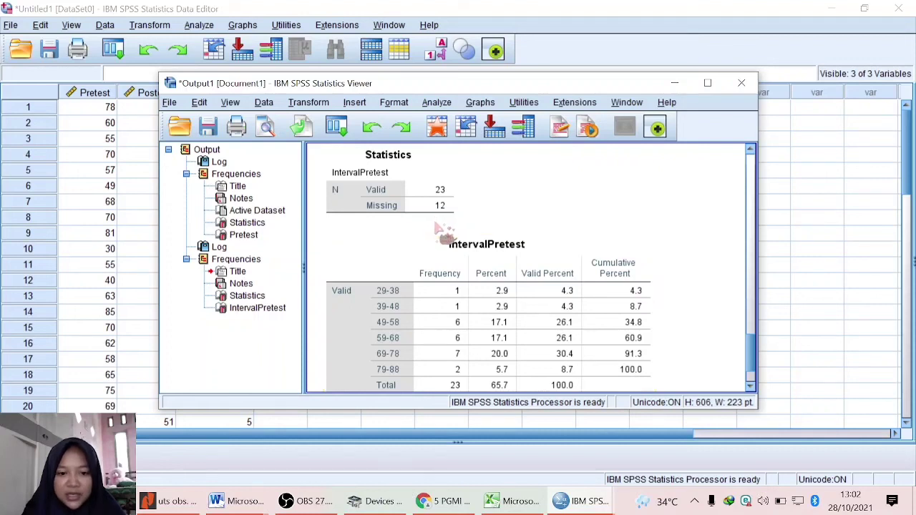
{"action": "scroll", "coordinate": [442, 232], "scroll_direction": "down", "scroll_amount": 4}
{"action": "scroll", "coordinate": [443, 233], "scroll_direction": "up", "scroll_amount": 6}
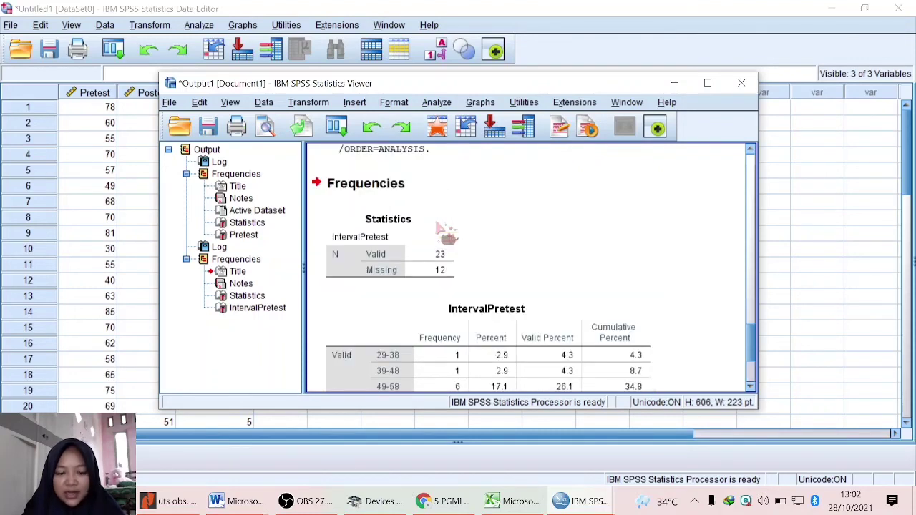
{"action": "scroll", "coordinate": [444, 233], "scroll_direction": "down", "scroll_amount": 2}
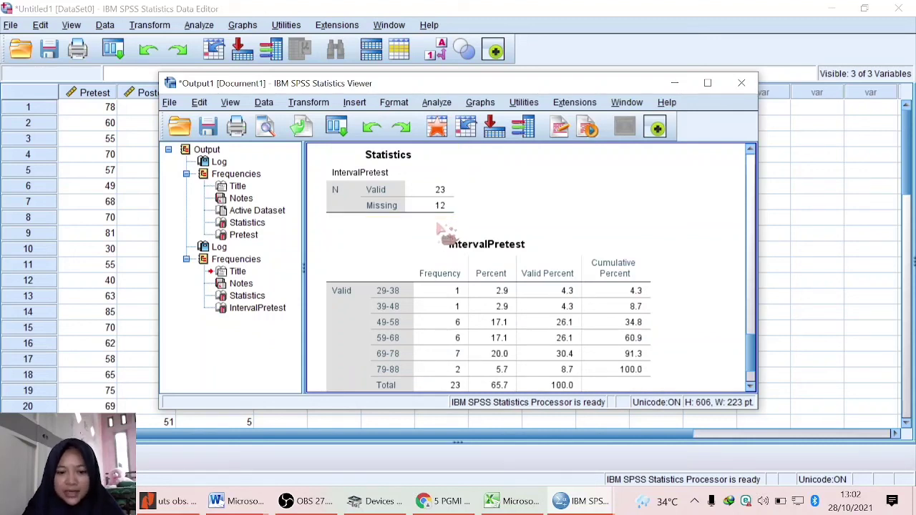
{"action": "scroll", "coordinate": [442, 232], "scroll_direction": "down", "scroll_amount": 2}
{"action": "scroll", "coordinate": [445, 233], "scroll_direction": "up", "scroll_amount": 4}
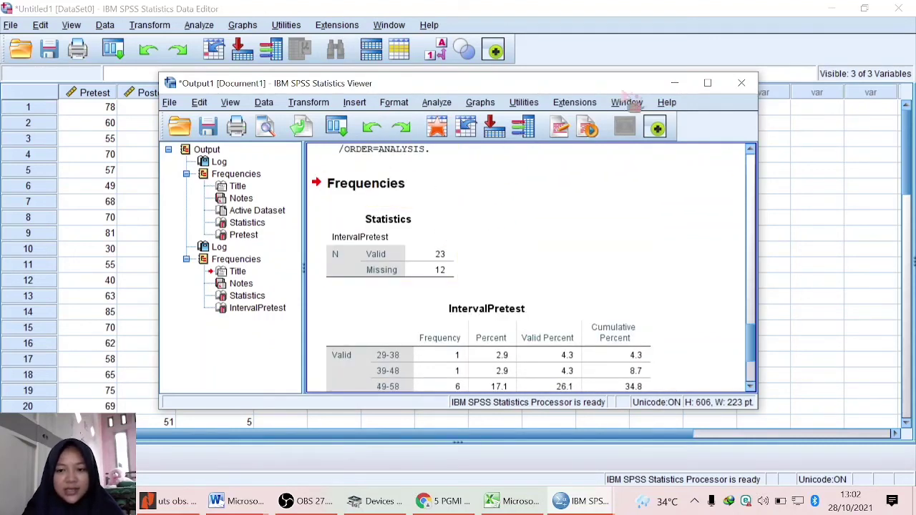
{"action": "left_click", "coordinate": [674, 84]}
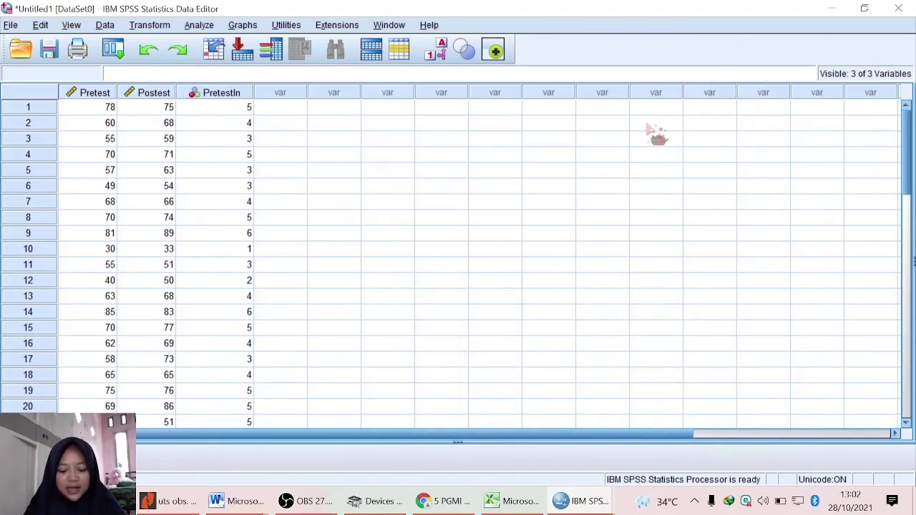